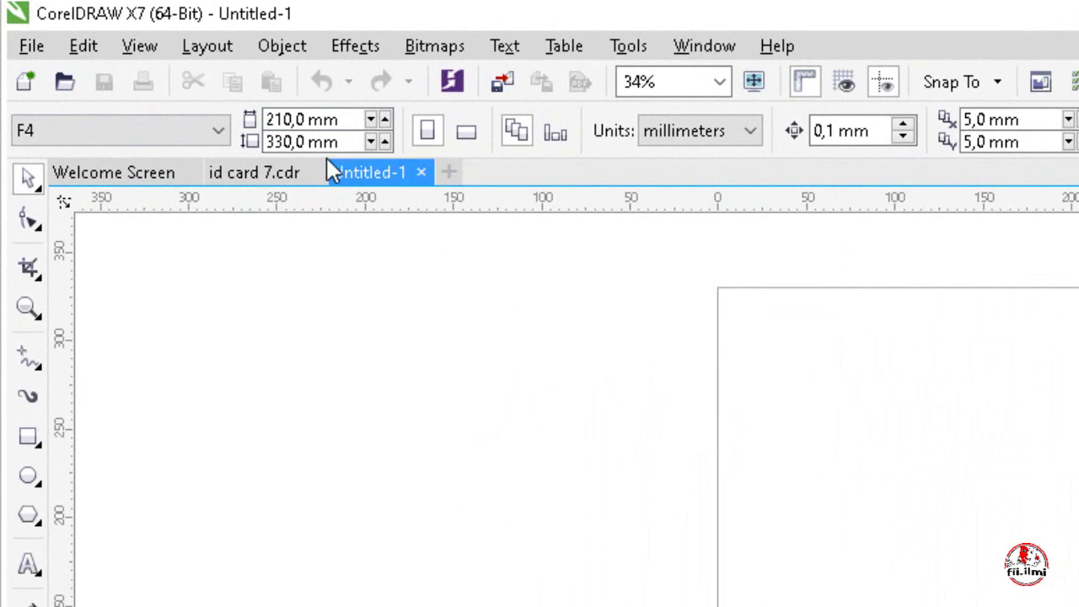
- Set the page size to 200 mm wide and 300 mm high
{"action": "left_click", "coordinate": [712, 134]}
{"action": "left_click", "coordinate": [712, 135]}
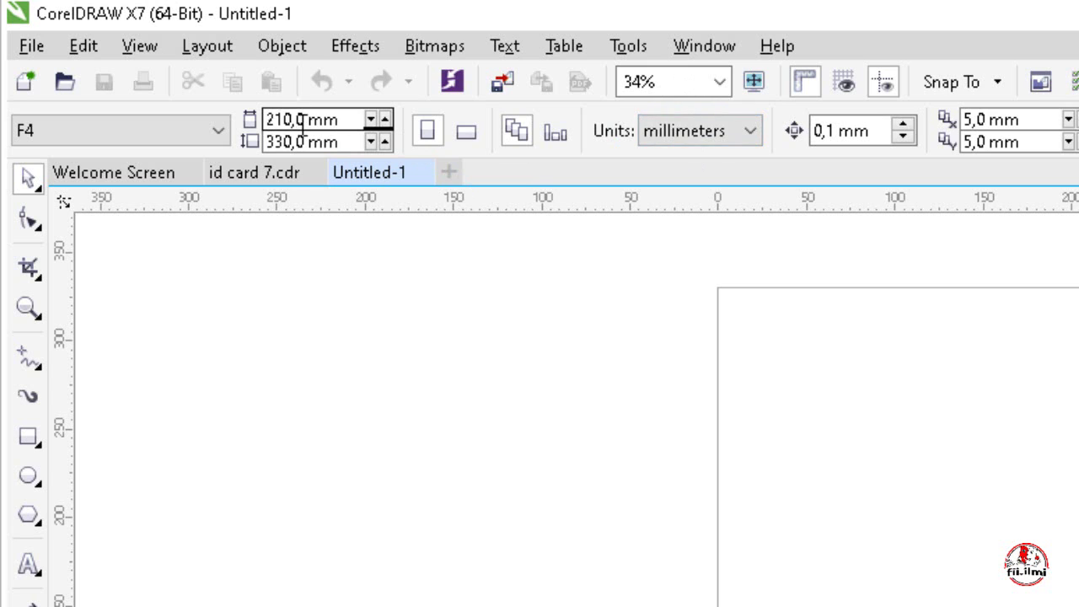
{"action": "left_click_drag", "start_coordinate": [302, 120], "coordinate": [234, 120]}
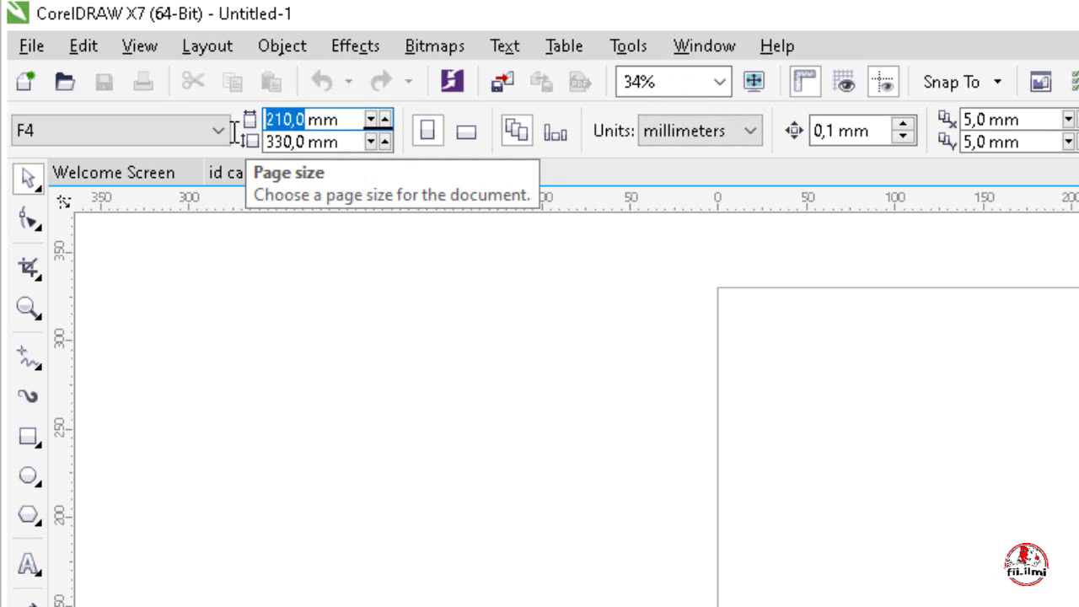
{"action": "type", "text": "200"}
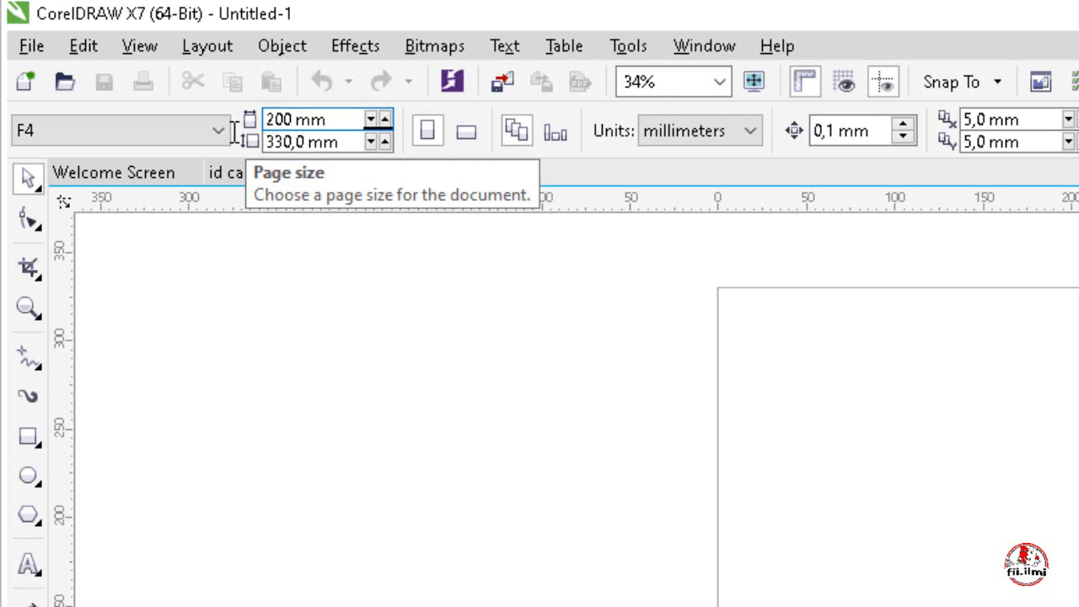
{"action": "left_click", "coordinate": [272, 141]}
{"action": "double_click", "coordinate": [272, 141]}
{"action": "type", "text": "3"}
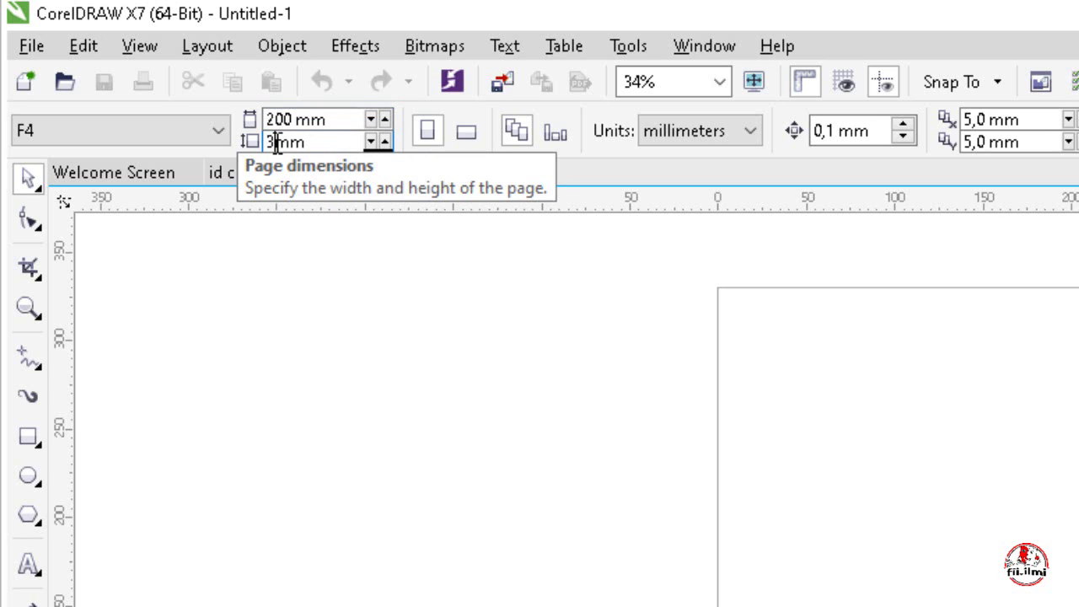
{"action": "type", "text": "00"}
{"action": "key", "text": "Return"}
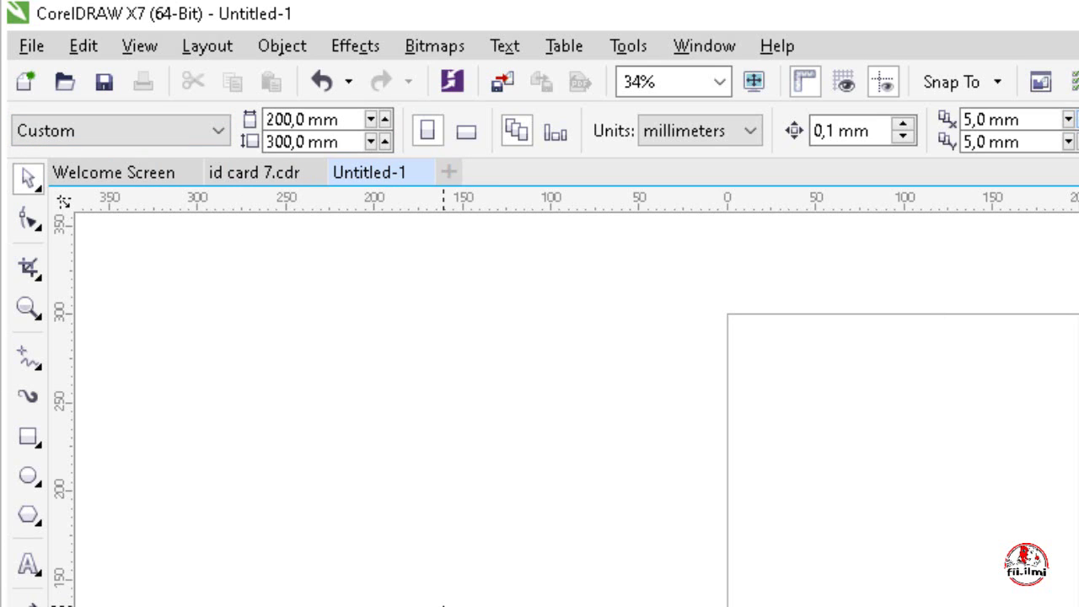
- Draw a rectangle near the page's upper-left corner and set its size to 97 × 59 mm
{"action": "left_click", "coordinate": [28, 440]}
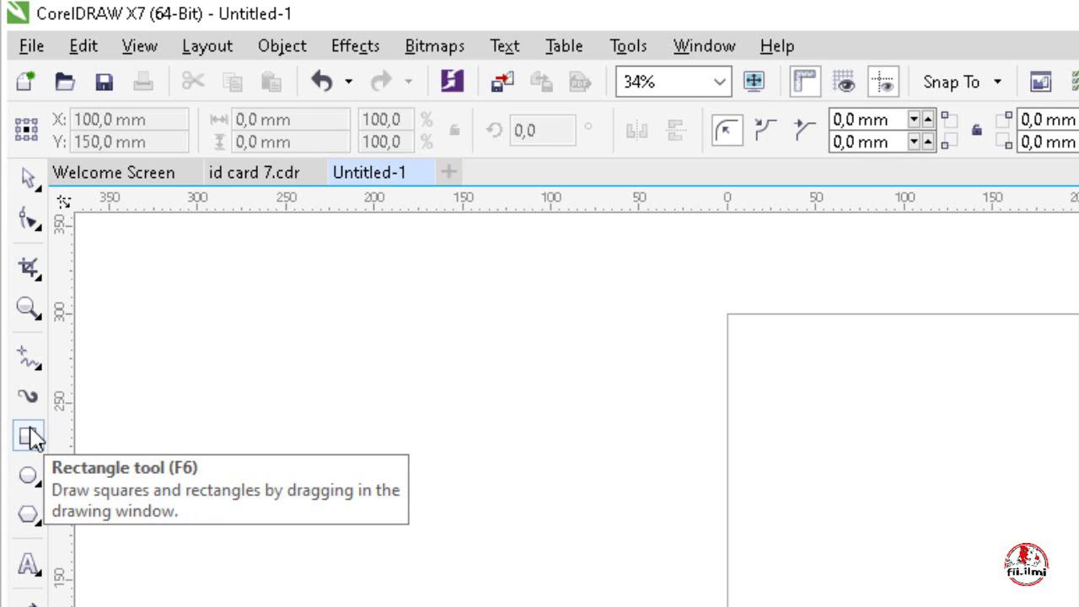
{"action": "left_click_drag", "start_coordinate": [742, 319], "coordinate": [824, 379]}
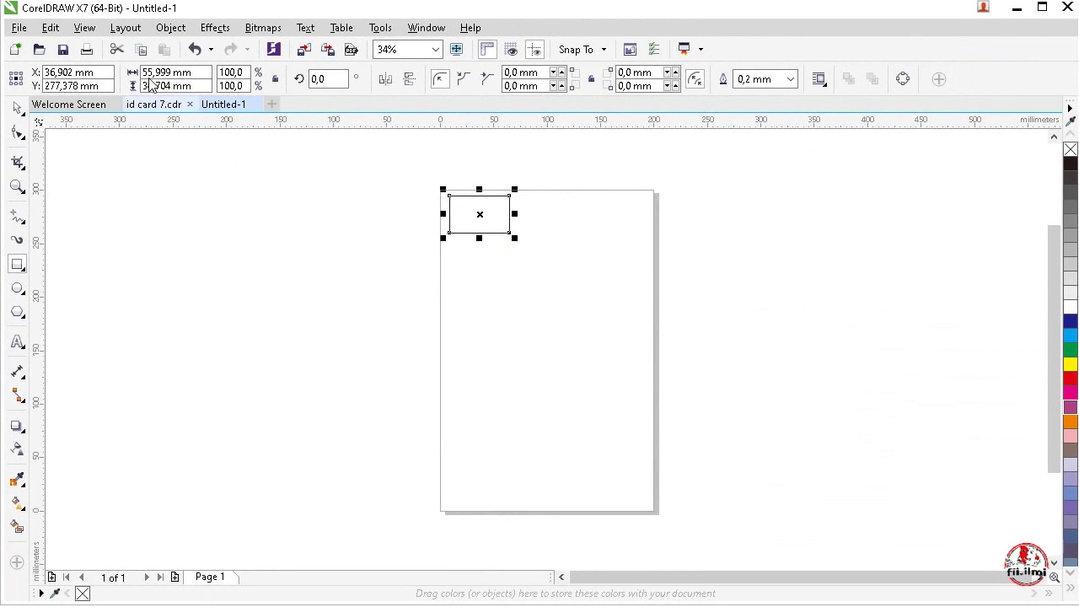
{"action": "double_click", "coordinate": [154, 72]}
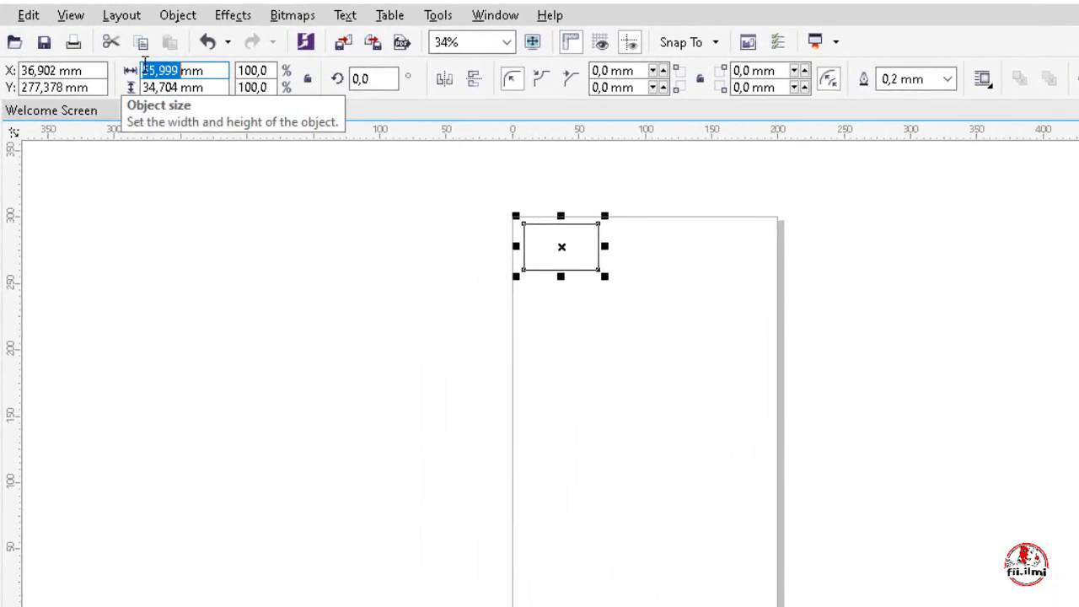
{"action": "type", "text": "97"}
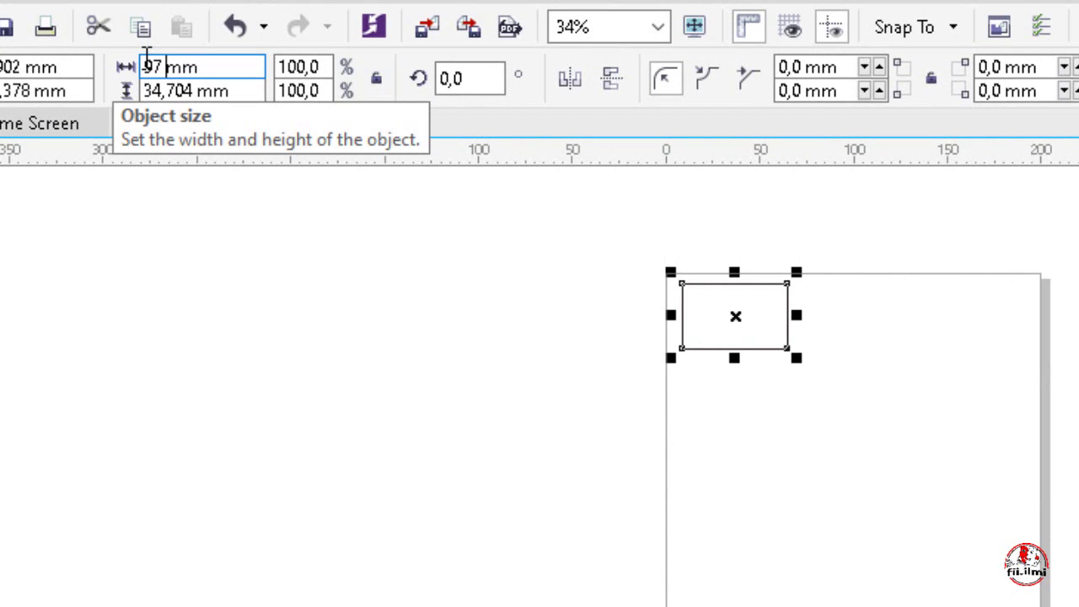
{"action": "double_click", "coordinate": [161, 93]}
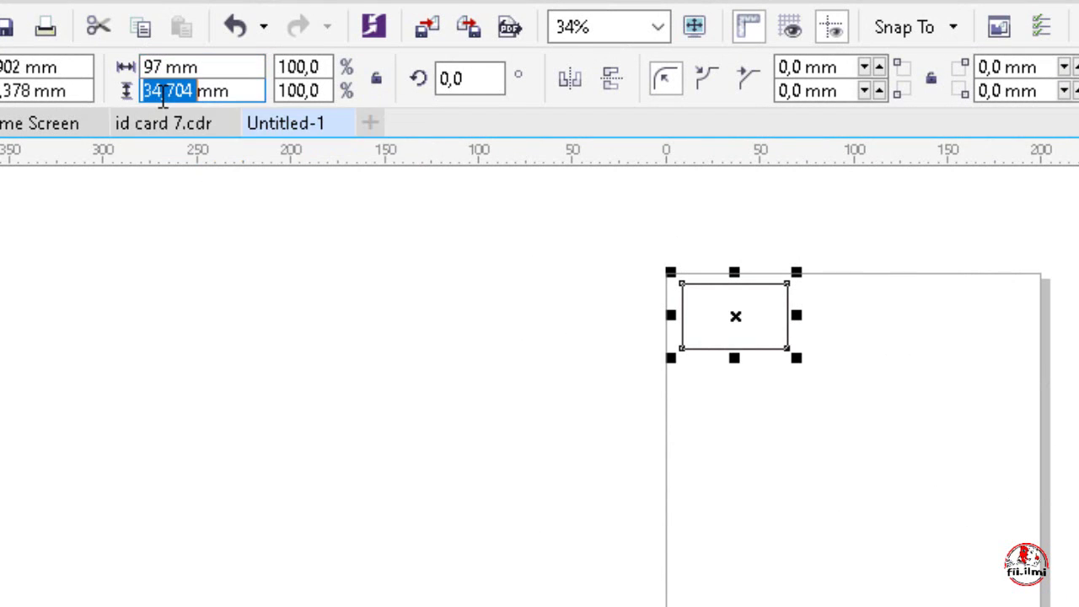
{"action": "type", "text": "59"}
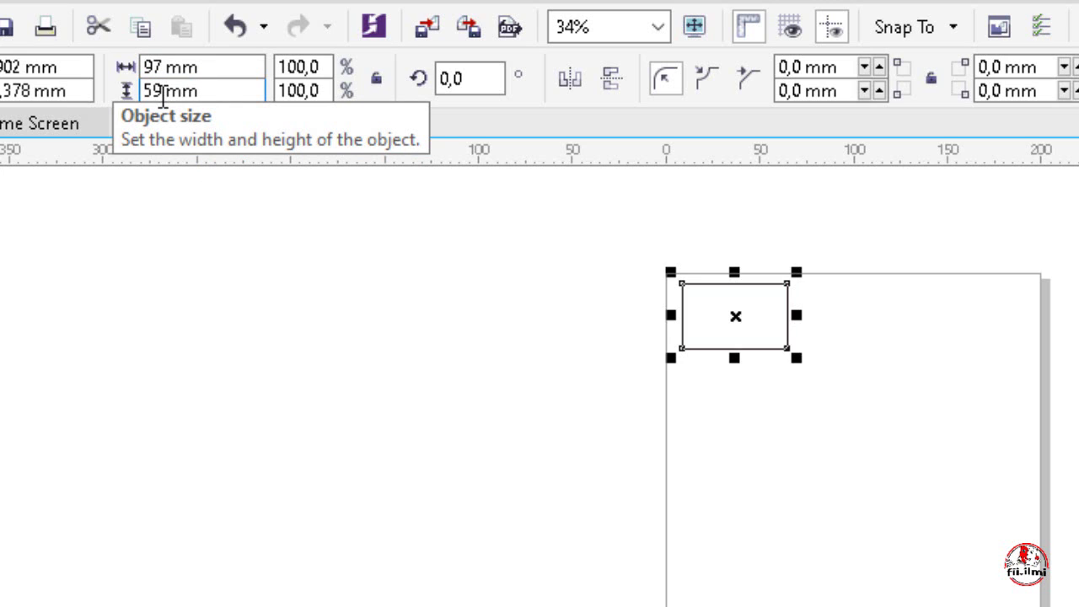
{"action": "key", "text": "Return"}
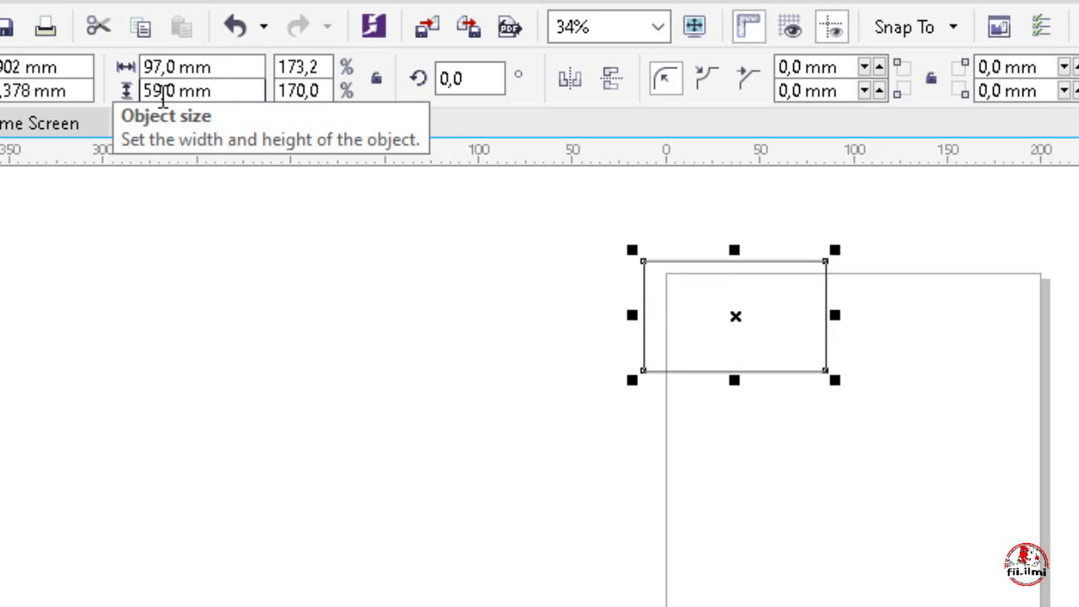
{"action": "left_click", "coordinate": [193, 274]}
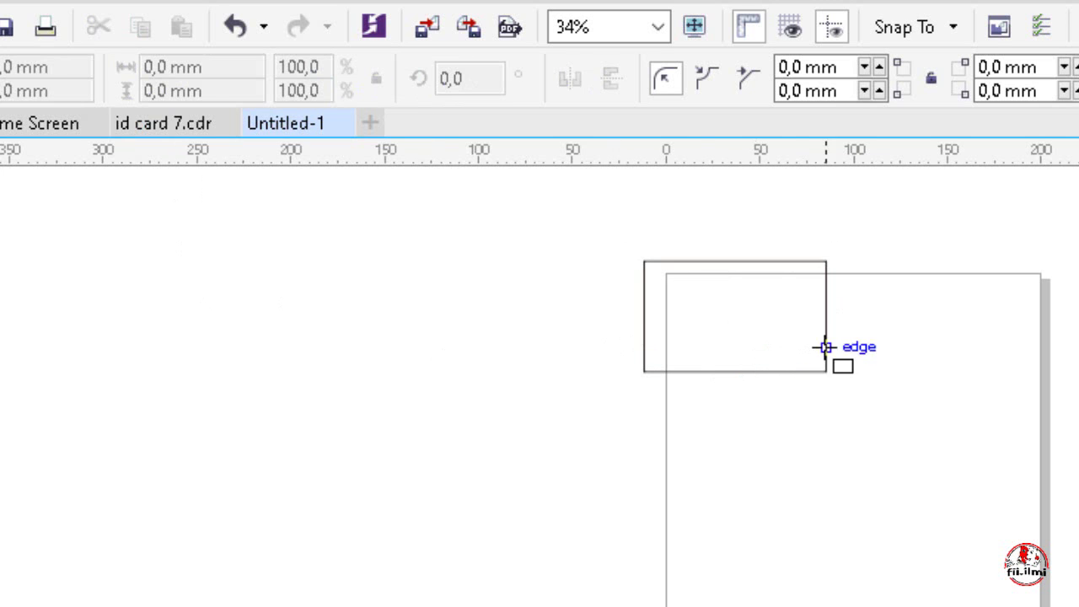
- Draw a second rectangle about 70 × 32 mm inside the first and move both fully onto the page
{"action": "left_click_drag", "start_coordinate": [810, 345], "coordinate": [676, 285]}
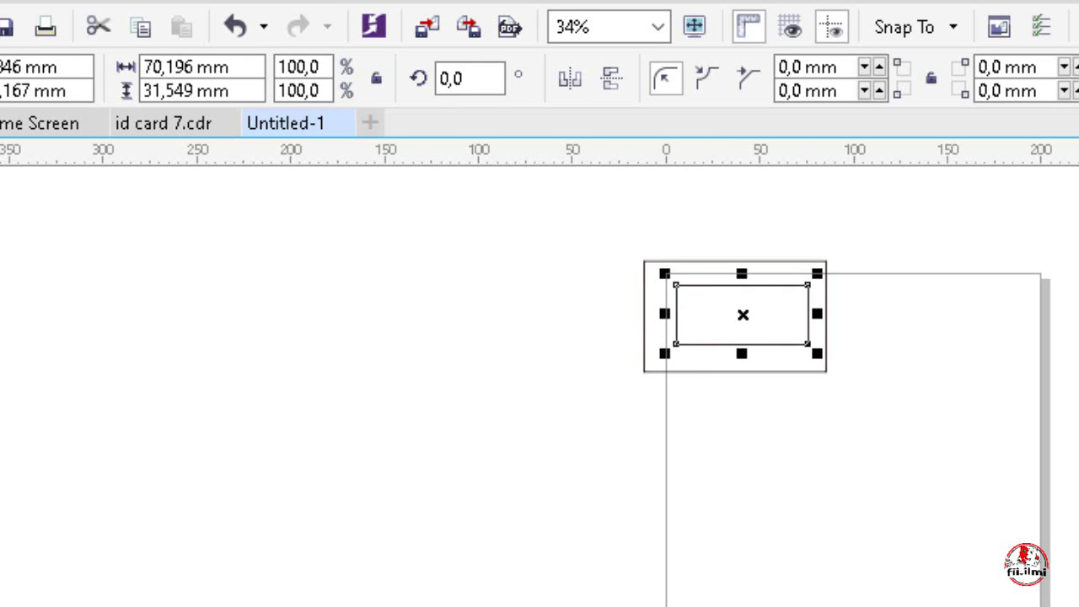
{"action": "left_click_drag", "start_coordinate": [598, 239], "coordinate": [863, 415]}
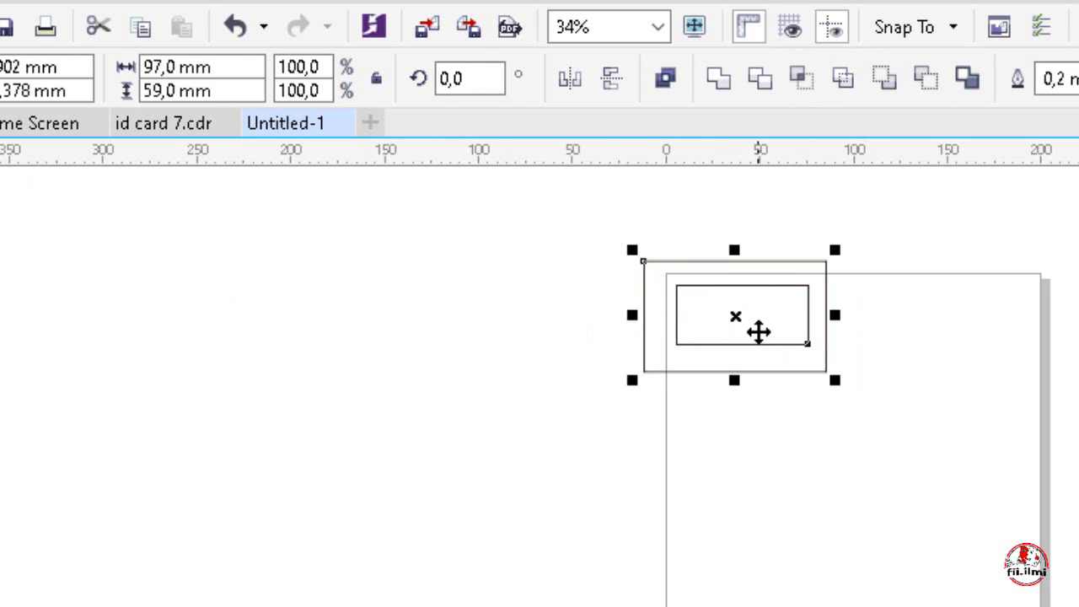
{"action": "left_click_drag", "start_coordinate": [758, 330], "coordinate": [816, 440]}
{"action": "left_click", "coordinate": [725, 544]}
{"action": "left_click", "coordinate": [795, 433]}
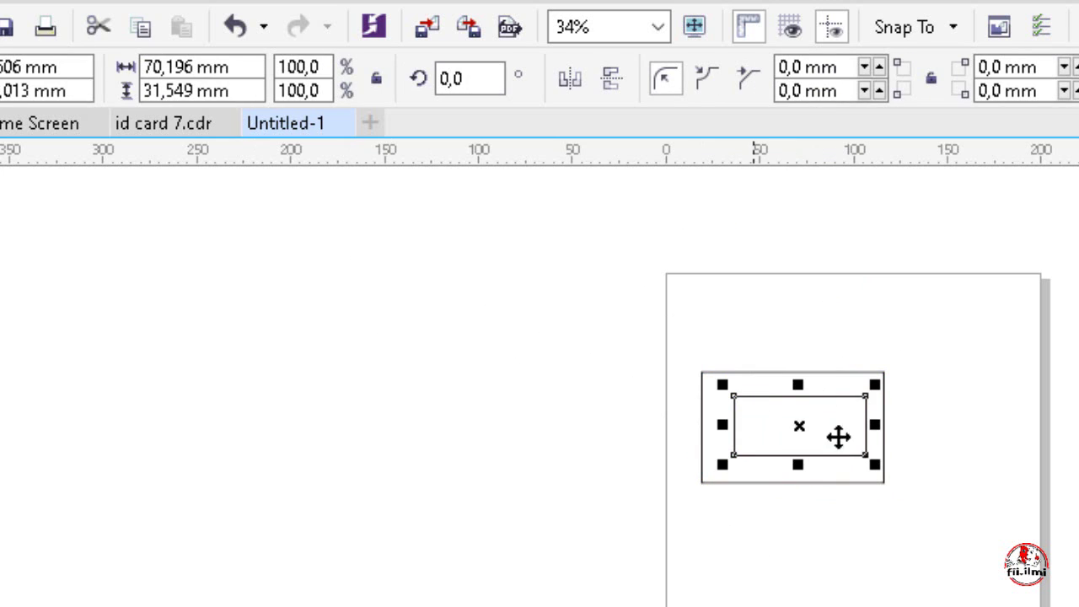
- Set the inner rectangle's size to 86 × 56 mm
{"action": "double_click", "coordinate": [162, 67]}
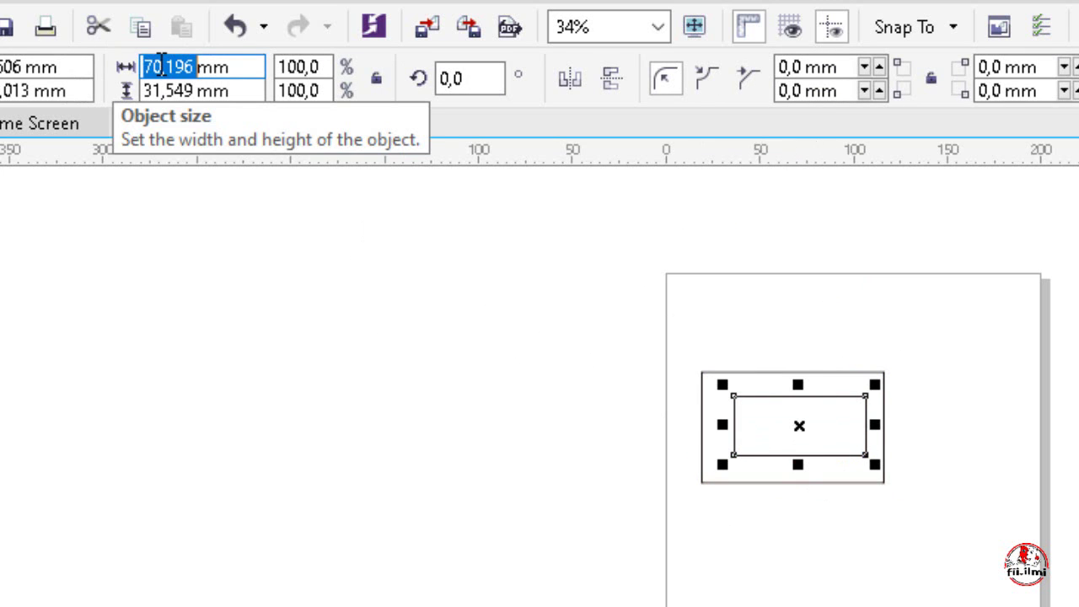
{"action": "type", "text": "86"}
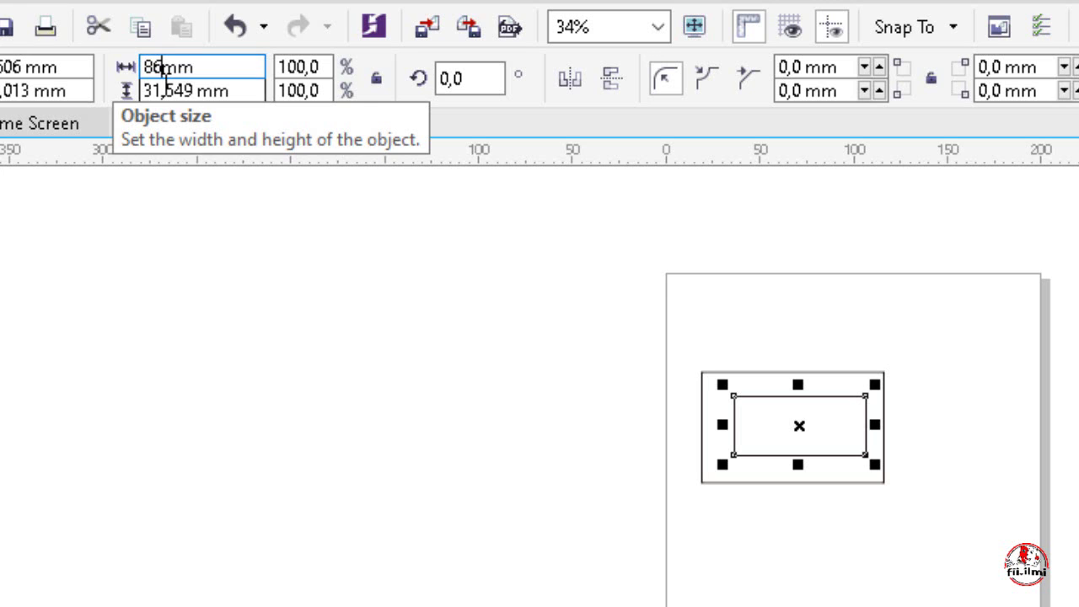
{"action": "double_click", "coordinate": [165, 88]}
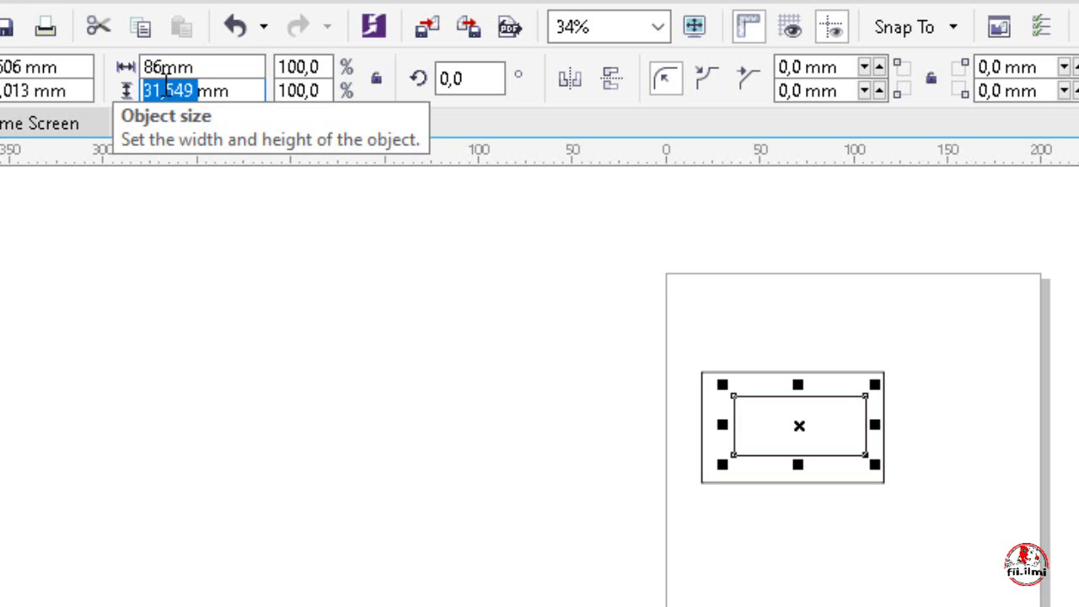
{"action": "type", "text": "56"}
{"action": "key", "text": "Return"}
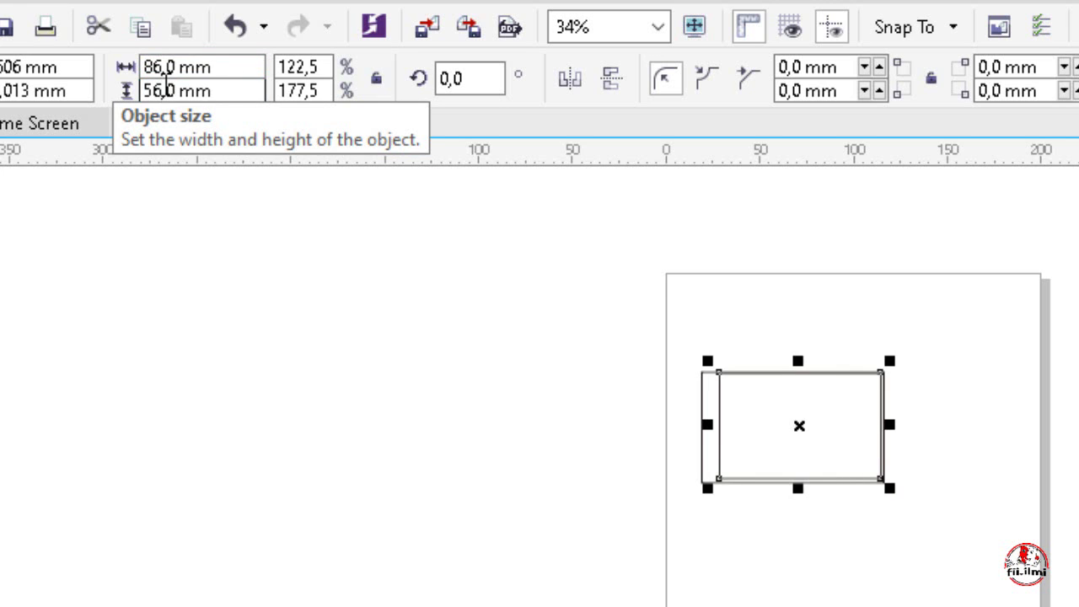
{"action": "left_click", "coordinate": [241, 416]}
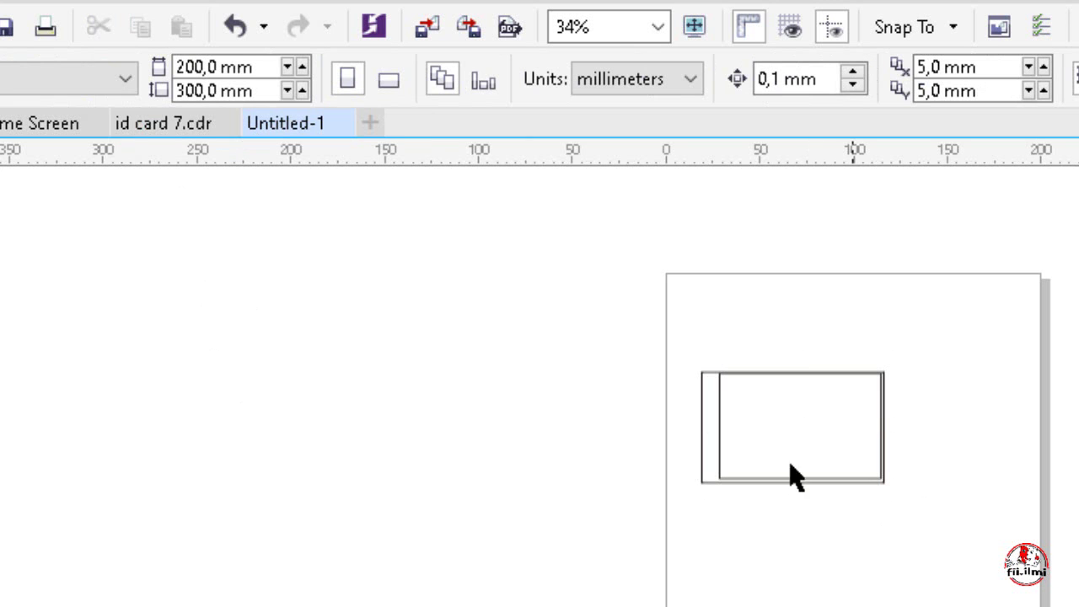
- Align the centers of the two rectangles horizontally and vertically
{"action": "mouse_move", "coordinate": [624, 342]}
{"action": "left_mouse_down"}
{"action": "mouse_move", "coordinate": [993, 530]}
{"action": "mouse_move", "coordinate": [626, 336]}
{"action": "left_mouse_up"}
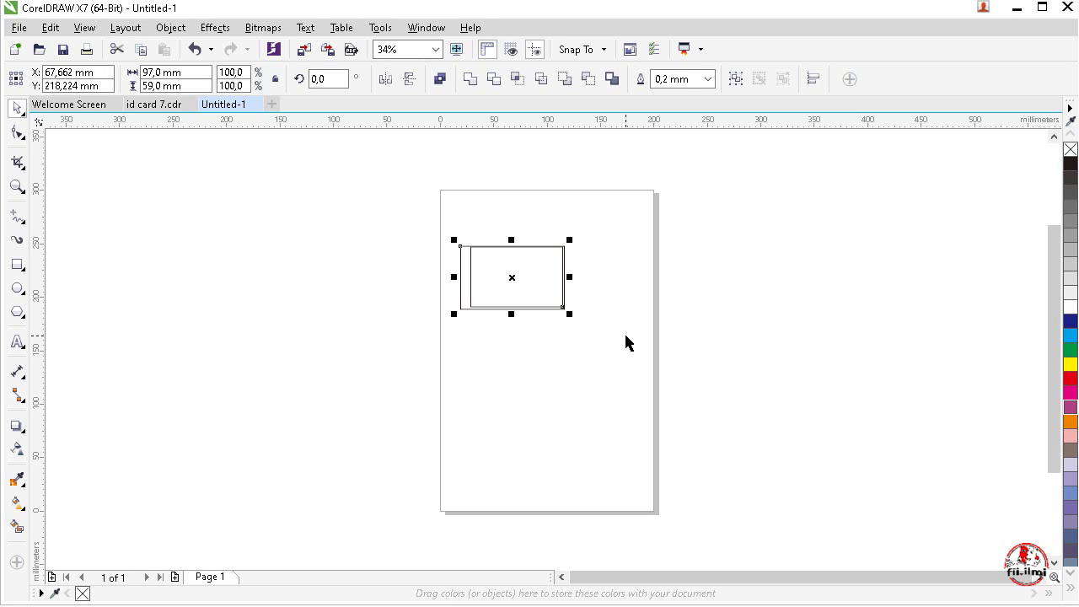
{"action": "key", "text": "c"}
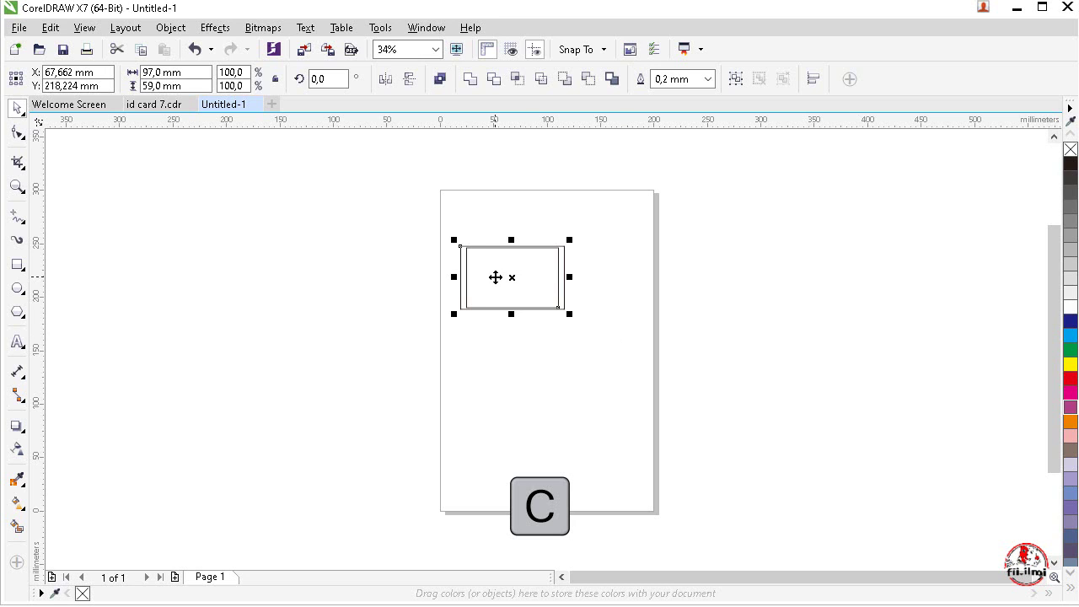
{"action": "key", "text": "e"}
{"action": "key", "text": "z"}
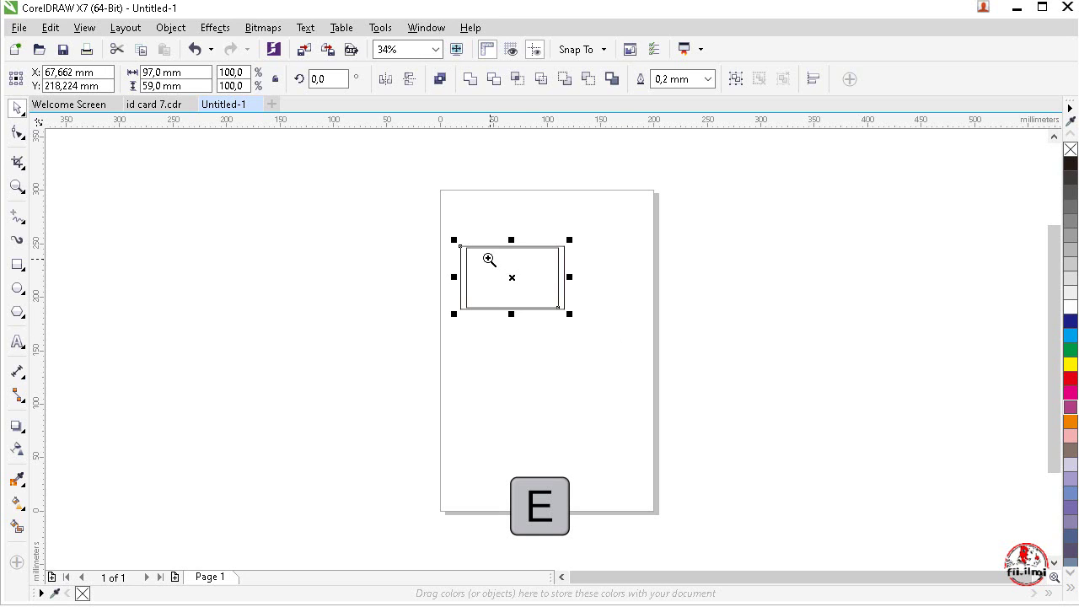
{"action": "left_click_drag", "start_coordinate": [442, 233], "coordinate": [592, 333]}
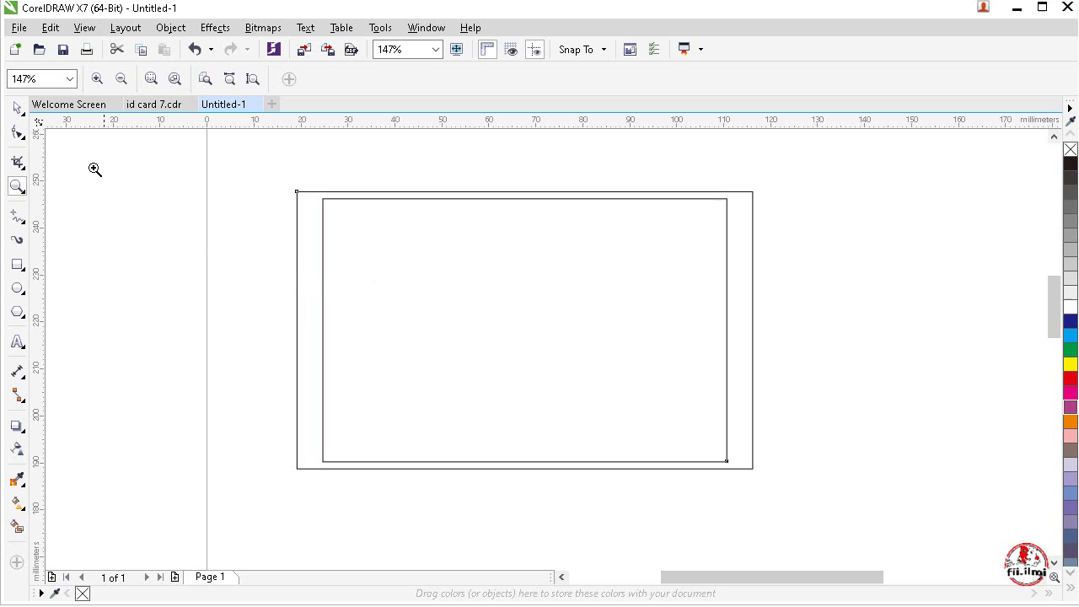
{"action": "double_click", "coordinate": [19, 106]}
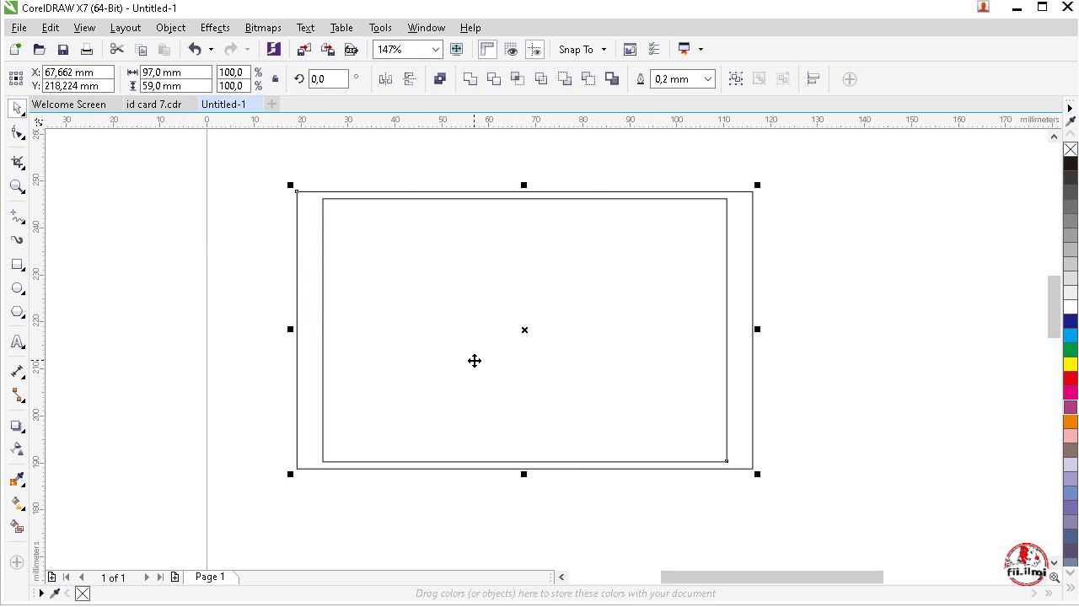
{"action": "key", "text": "z"}
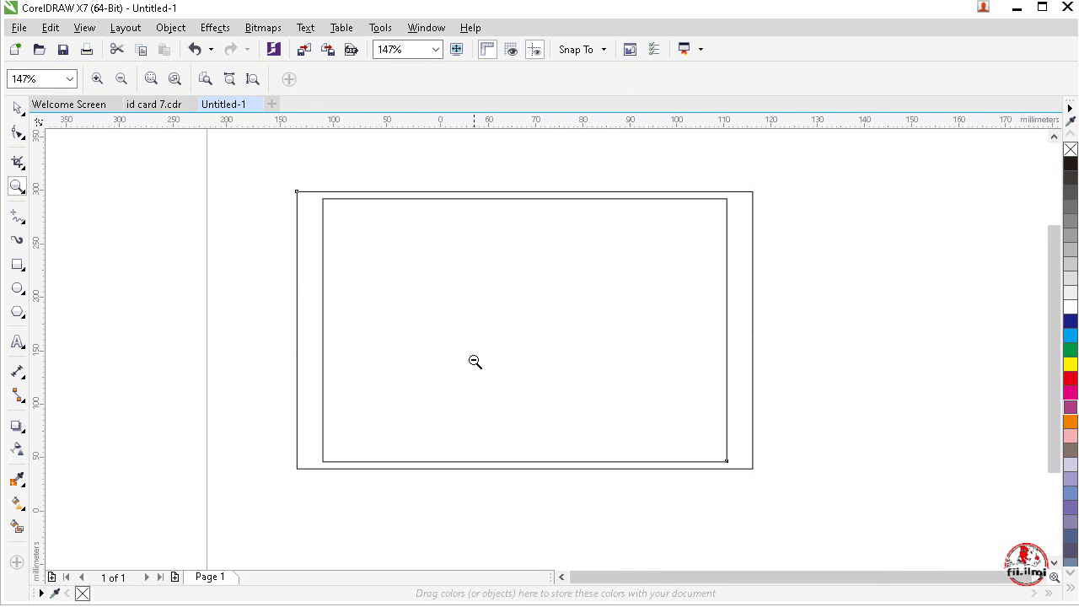
{"action": "key", "text": "shift+F4"}
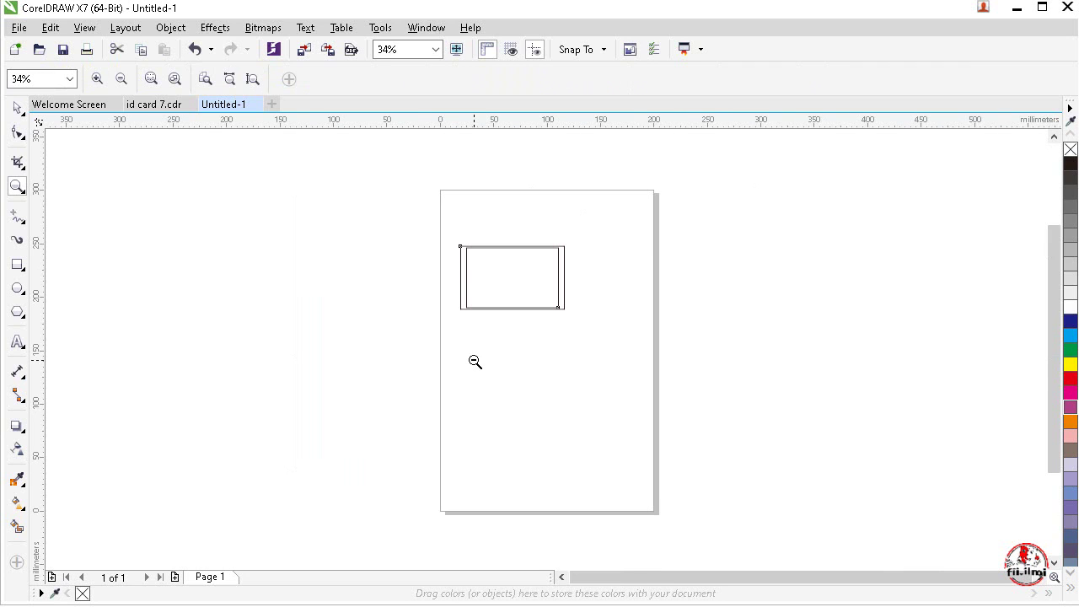
- Move both rectangles together into the page's upper-left corner
{"action": "left_click", "coordinate": [17, 108]}
{"action": "left_click_drag", "start_coordinate": [613, 354], "coordinate": [613, 354]}
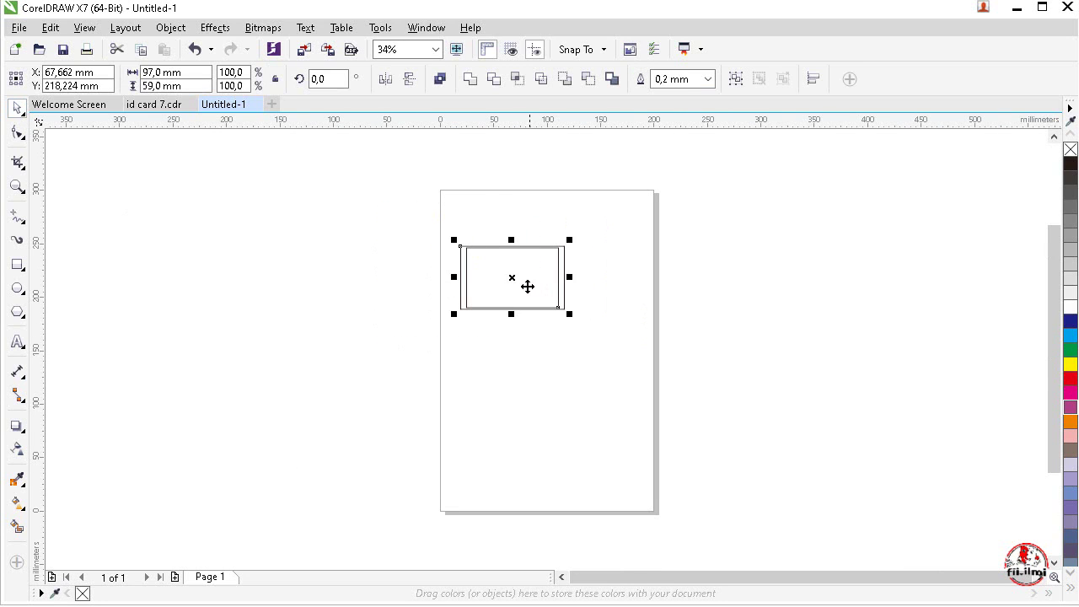
{"action": "left_click_drag", "start_coordinate": [513, 278], "coordinate": [497, 230]}
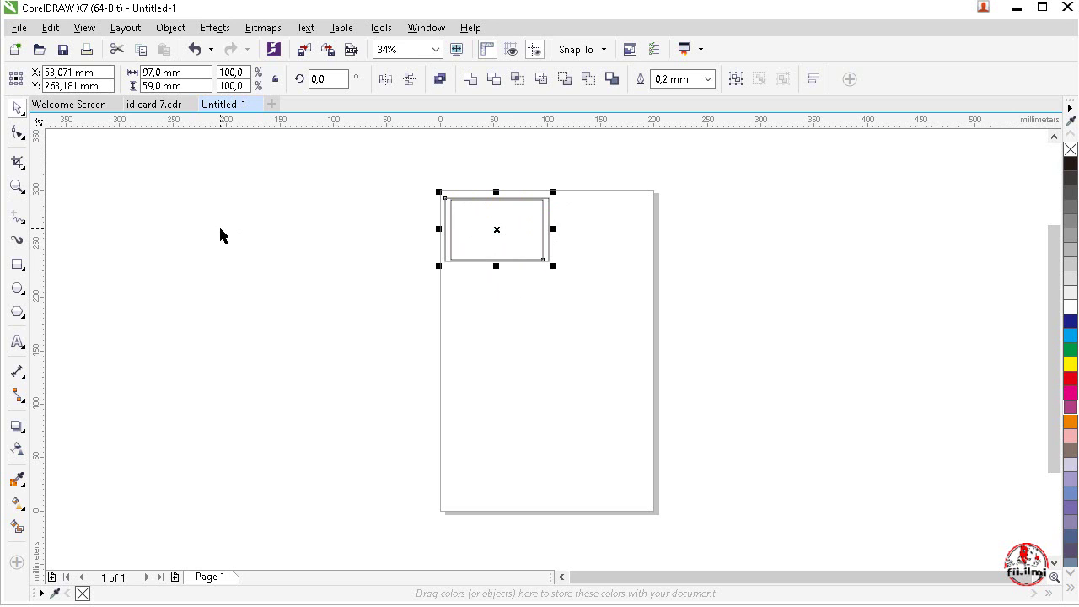
- Duplicate both rectangles once with the Position transformation, using a relative offset of 97 mm horizontally and 0 mm vertically
{"action": "left_click", "coordinate": [173, 31]}
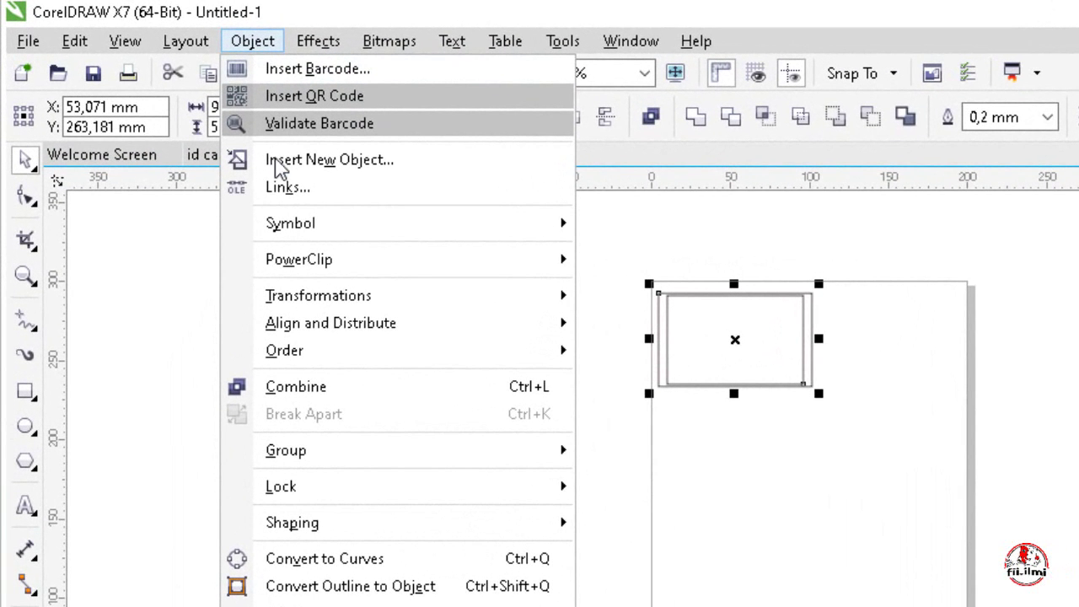
{"action": "mouse_move", "coordinate": [333, 311]}
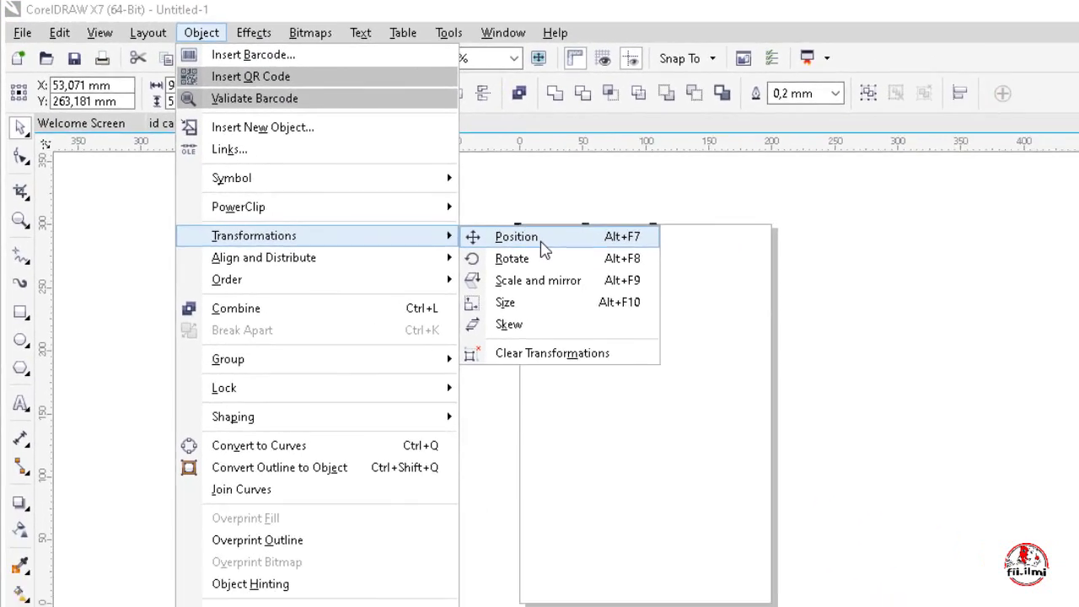
{"action": "left_click", "coordinate": [524, 240]}
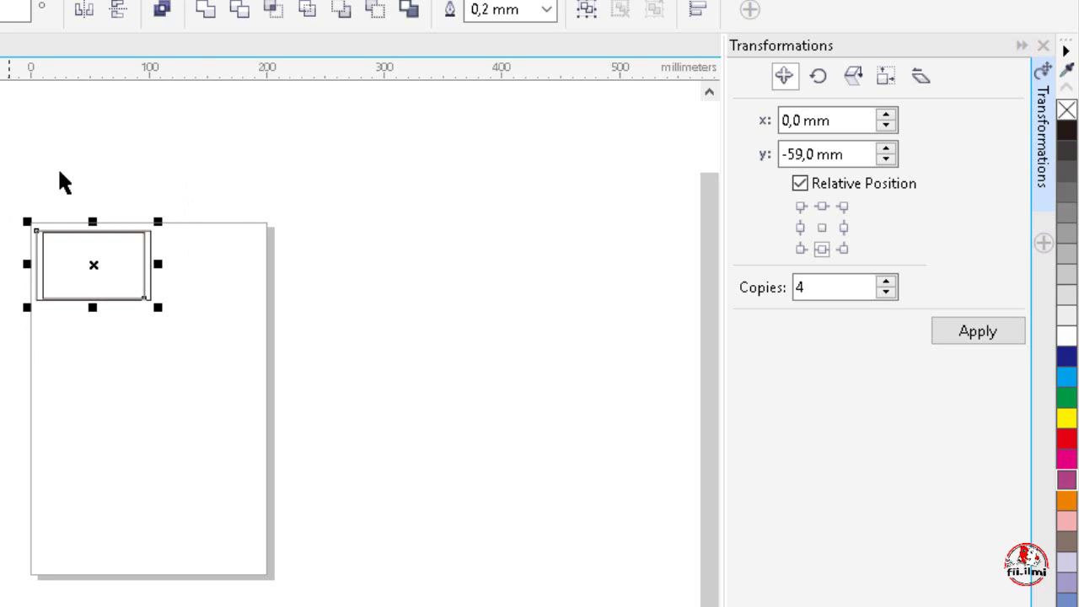
{"action": "left_click", "coordinate": [843, 228]}
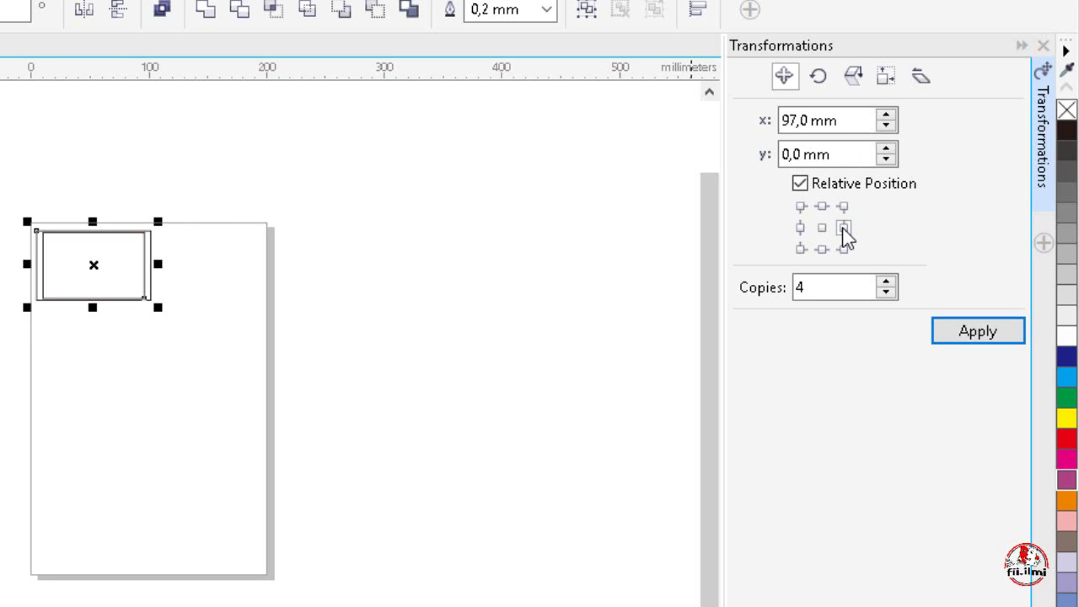
{"action": "left_click", "coordinate": [888, 292]}
{"action": "left_click", "coordinate": [889, 292]}
{"action": "left_click", "coordinate": [888, 291]}
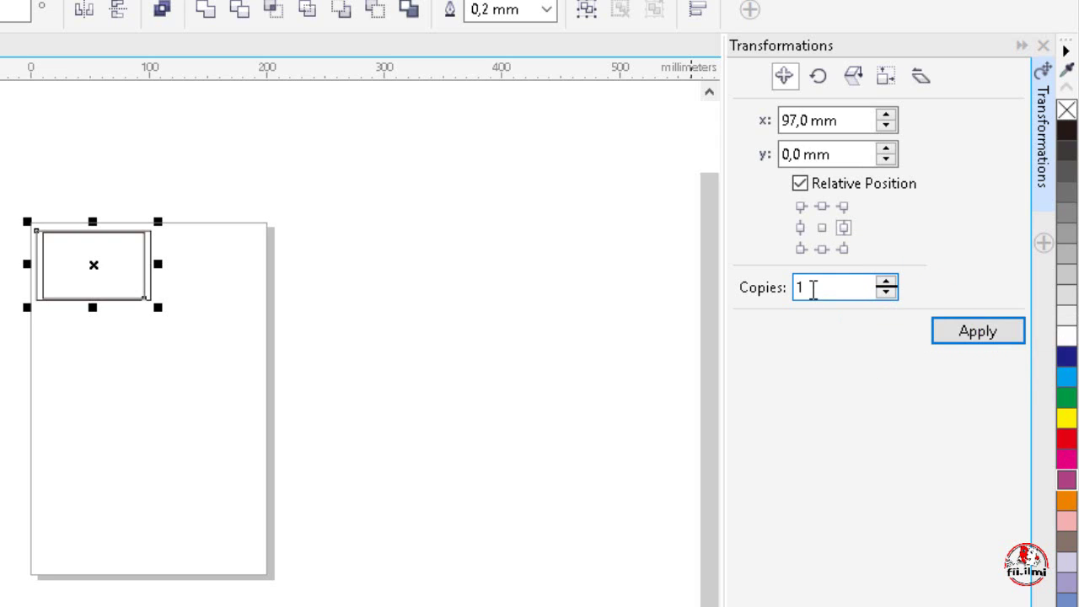
{"action": "left_click", "coordinate": [823, 229]}
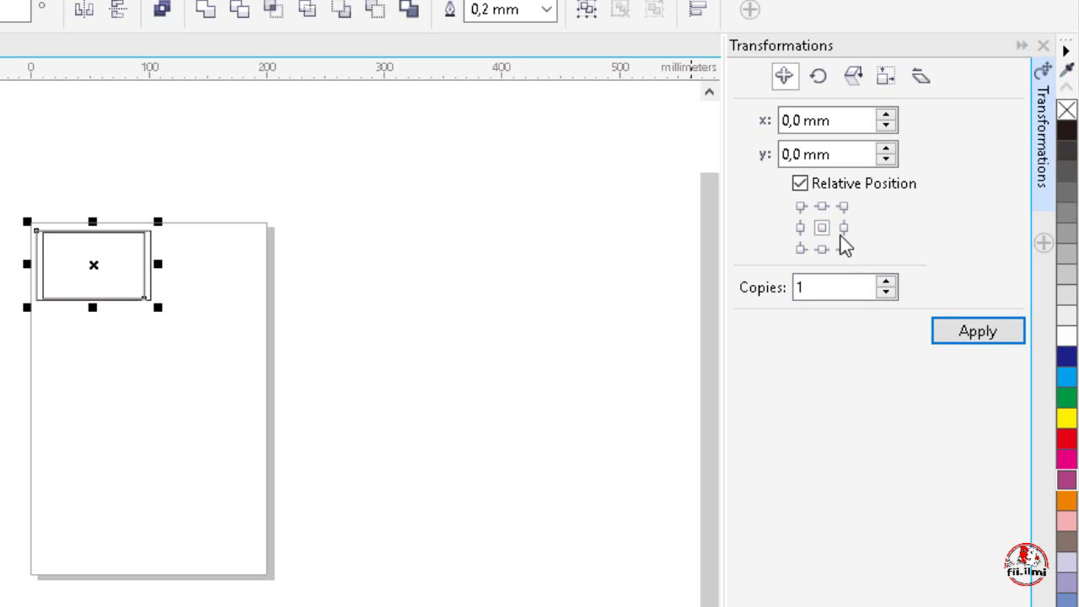
{"action": "left_click", "coordinate": [842, 231]}
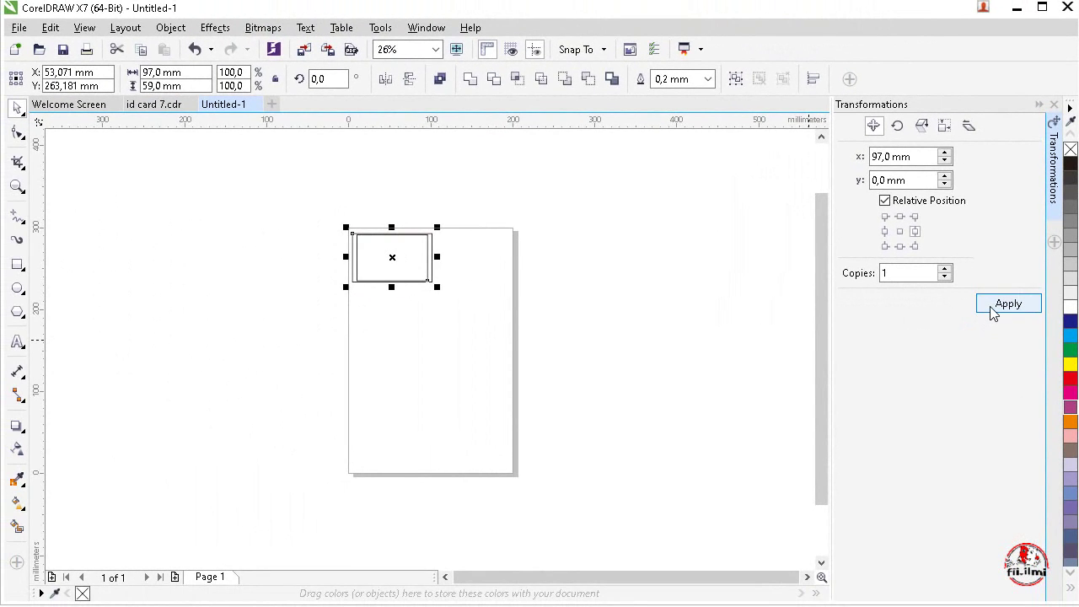
{"action": "left_click", "coordinate": [993, 311]}
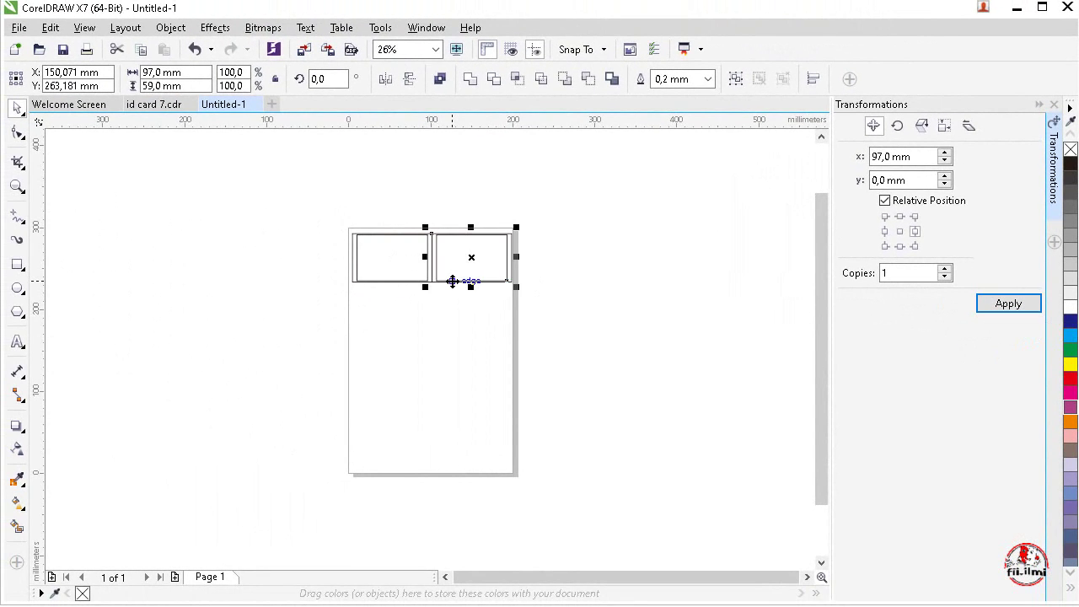
- Set the Position transformation to a relative offset of 0 mm horizontally and -59 mm vertically with 4 copies
{"action": "key", "text": "z"}
{"action": "left_click_drag", "start_coordinate": [326, 210], "coordinate": [504, 281]}
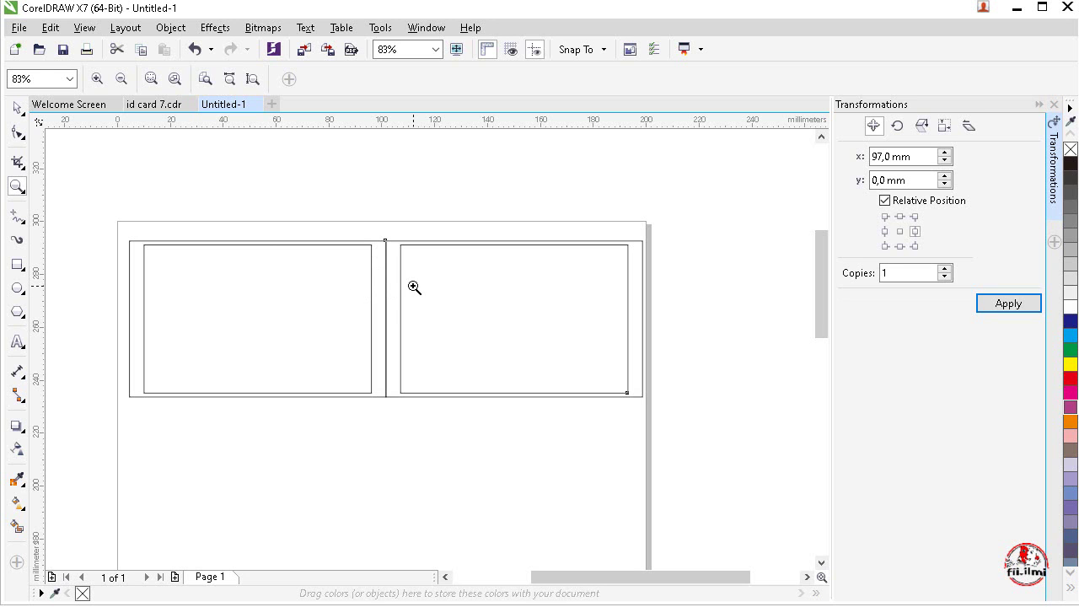
{"action": "left_click", "coordinate": [17, 107]}
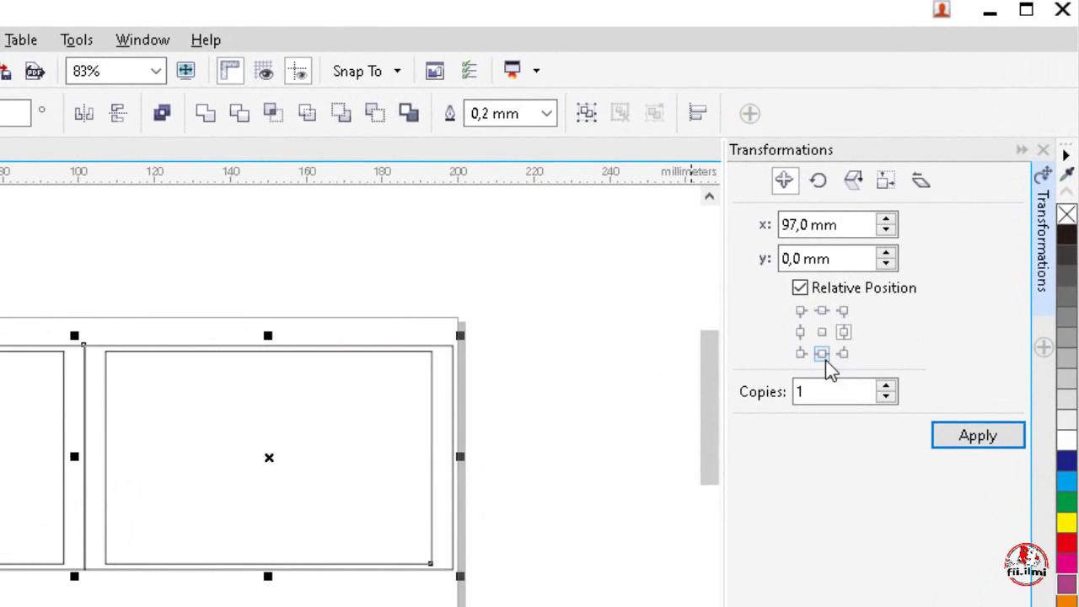
{"action": "left_click", "coordinate": [824, 357]}
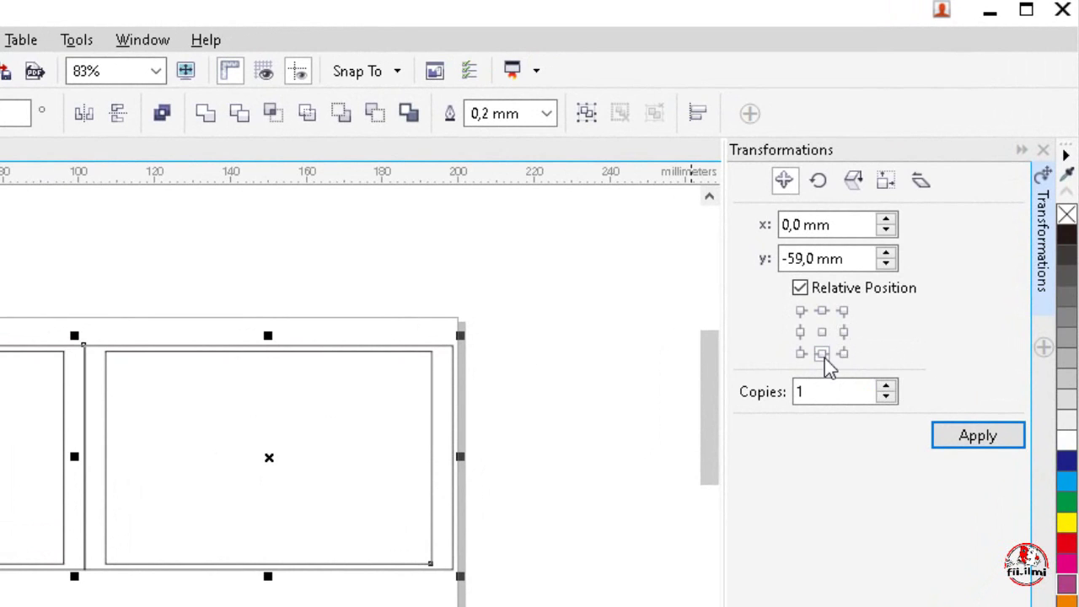
{"action": "left_click", "coordinate": [885, 387]}
{"action": "left_click", "coordinate": [886, 389]}
- Select both card frames in the top row and apply the Position transformation to fill the page downward with 4 copies
{"action": "scroll", "coordinate": [150, 518], "scroll_direction": "up", "scroll_amount": 2}
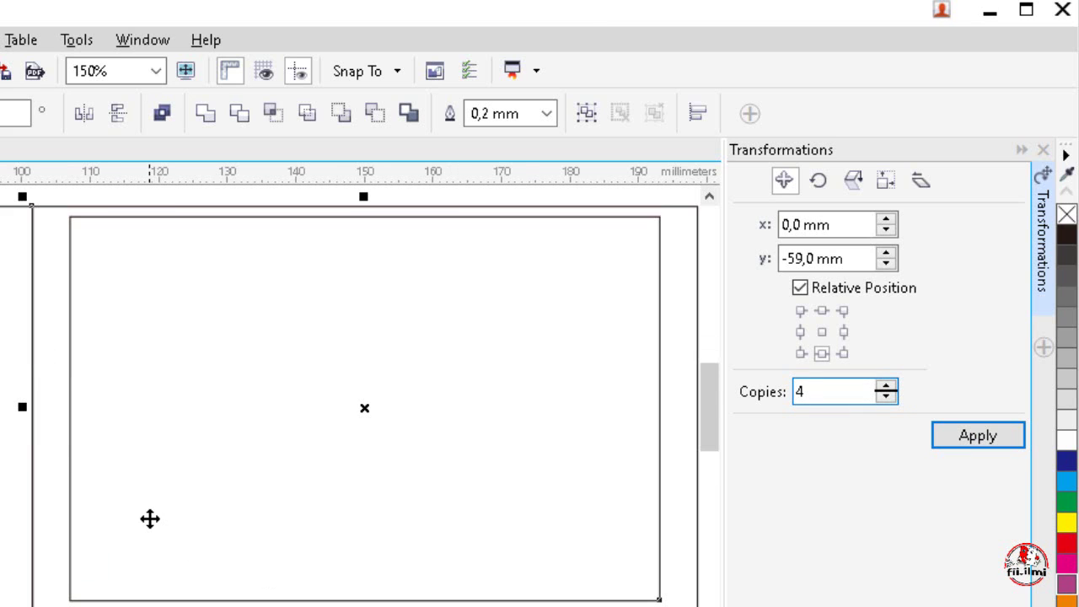
{"action": "right_click", "coordinate": [150, 519]}
{"action": "key", "text": "Escape"}
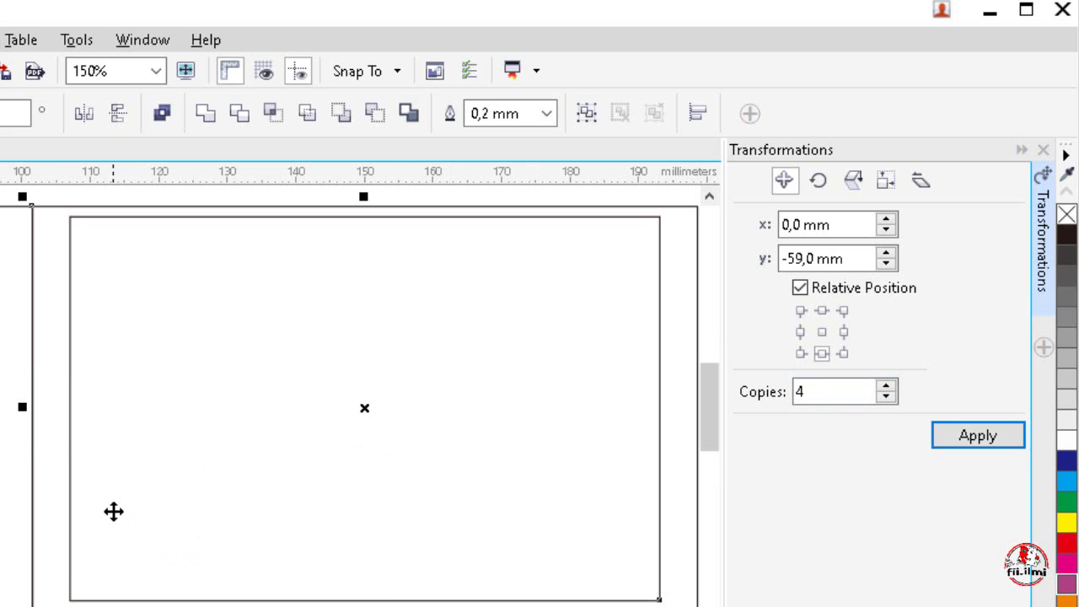
{"action": "key", "text": "Escape"}
{"action": "scroll", "coordinate": [109, 602], "scroll_direction": "down", "scroll_amount": 2}
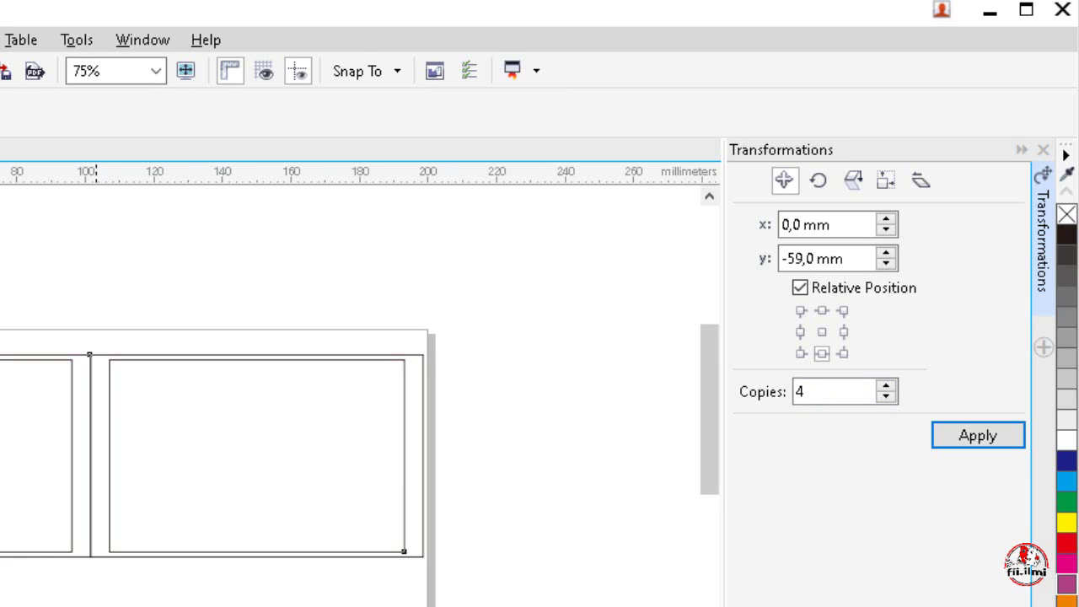
{"action": "left_click_drag", "start_coordinate": [712, 403], "coordinate": [714, 457]}
{"action": "left_click", "coordinate": [92, 542], "text": "shift"}
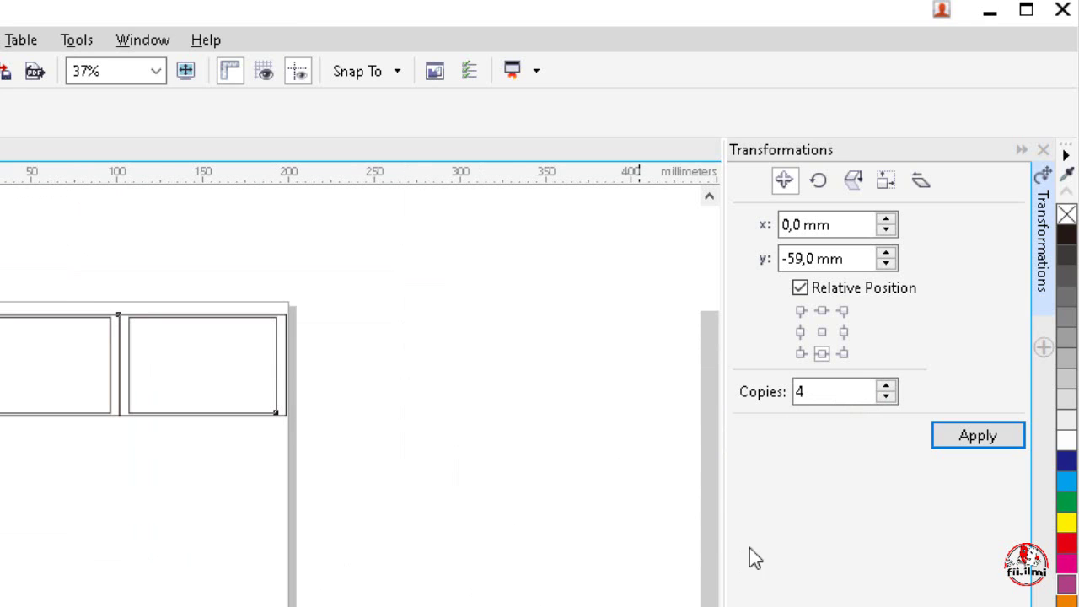
{"action": "left_click_drag", "start_coordinate": [713, 503], "coordinate": [711, 530]}
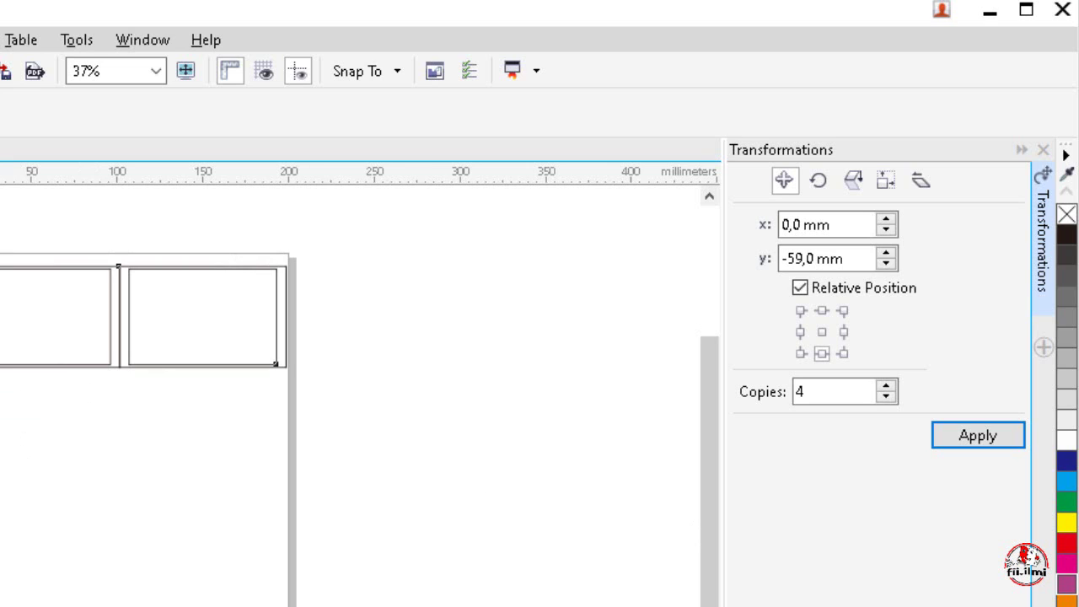
{"action": "key", "text": "space"}
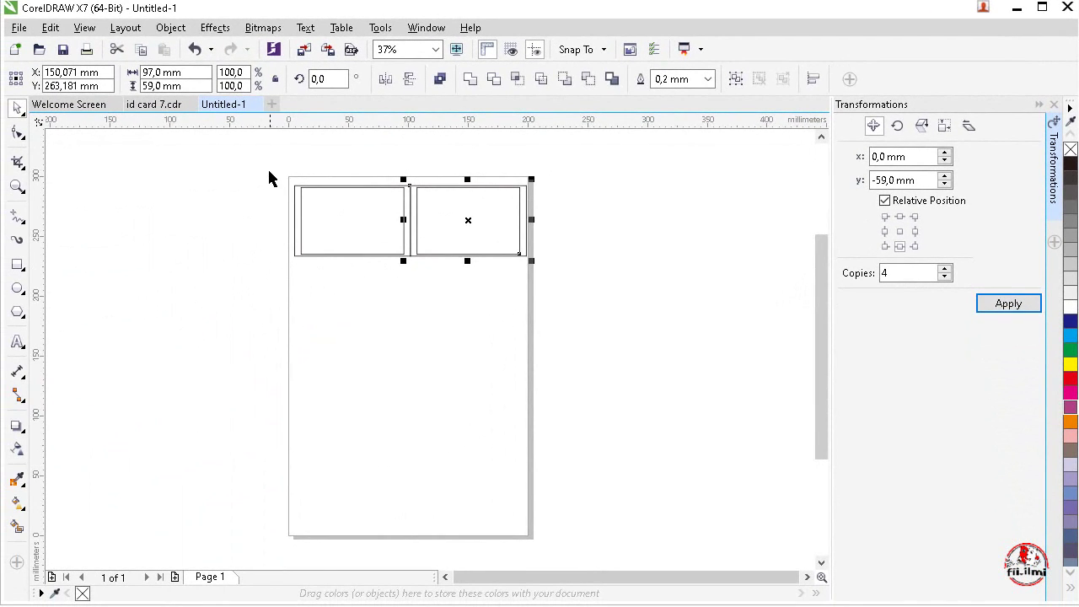
{"action": "left_click_drag", "start_coordinate": [269, 171], "coordinate": [553, 292]}
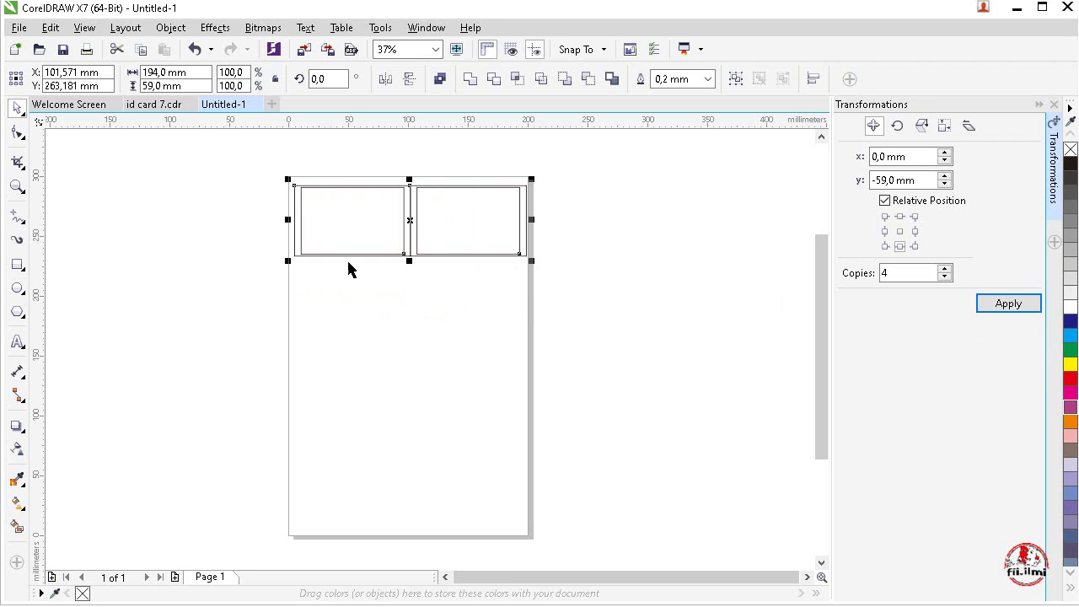
{"action": "left_click_drag", "start_coordinate": [235, 151], "coordinate": [592, 304]}
{"action": "left_click_drag", "start_coordinate": [598, 298], "coordinate": [598, 297]}
{"action": "left_click", "coordinate": [1014, 317]}
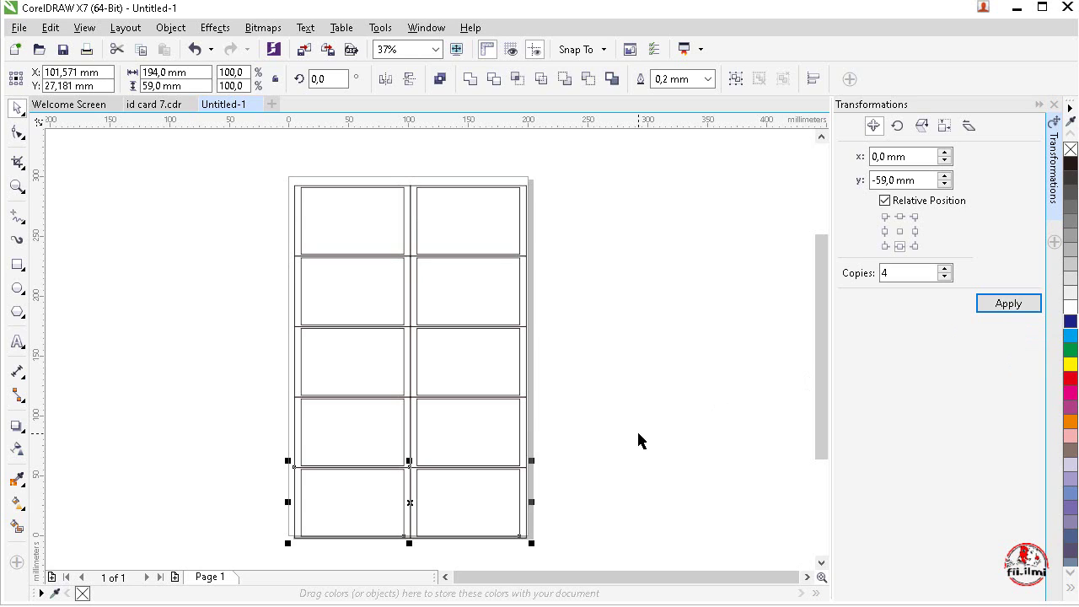
- Select all the card frames on the page and group them
{"action": "left_click", "coordinate": [643, 482]}
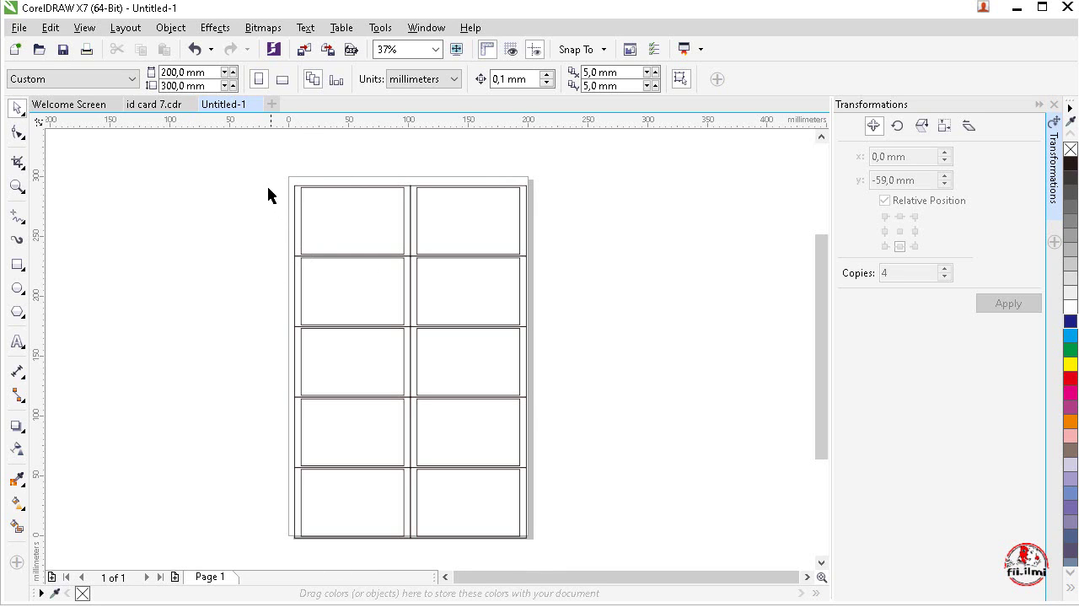
{"action": "left_click_drag", "start_coordinate": [311, 216], "coordinate": [575, 562]}
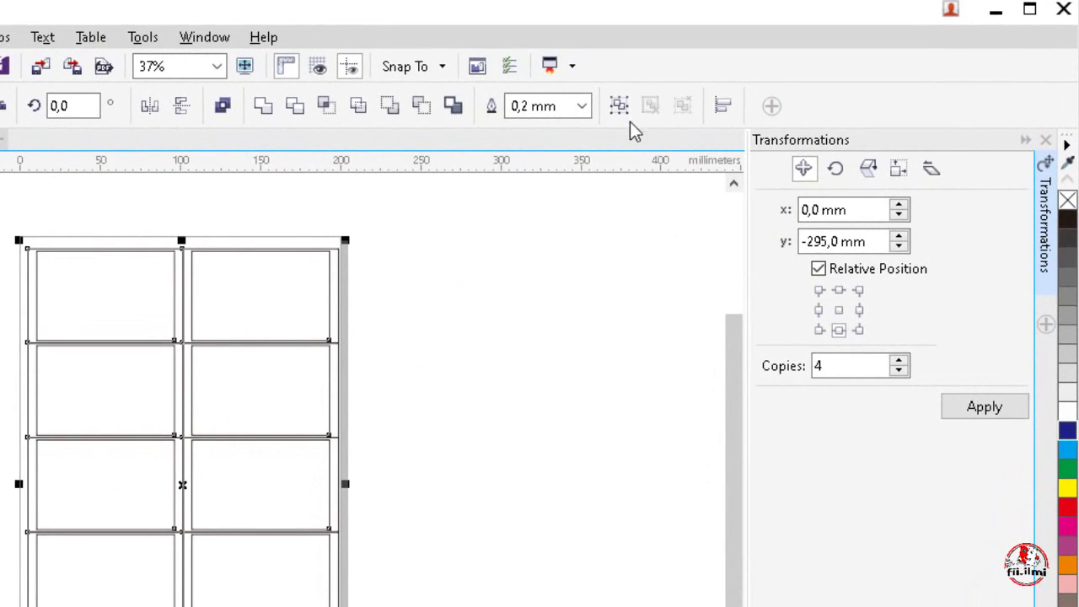
{"action": "left_click", "coordinate": [621, 106]}
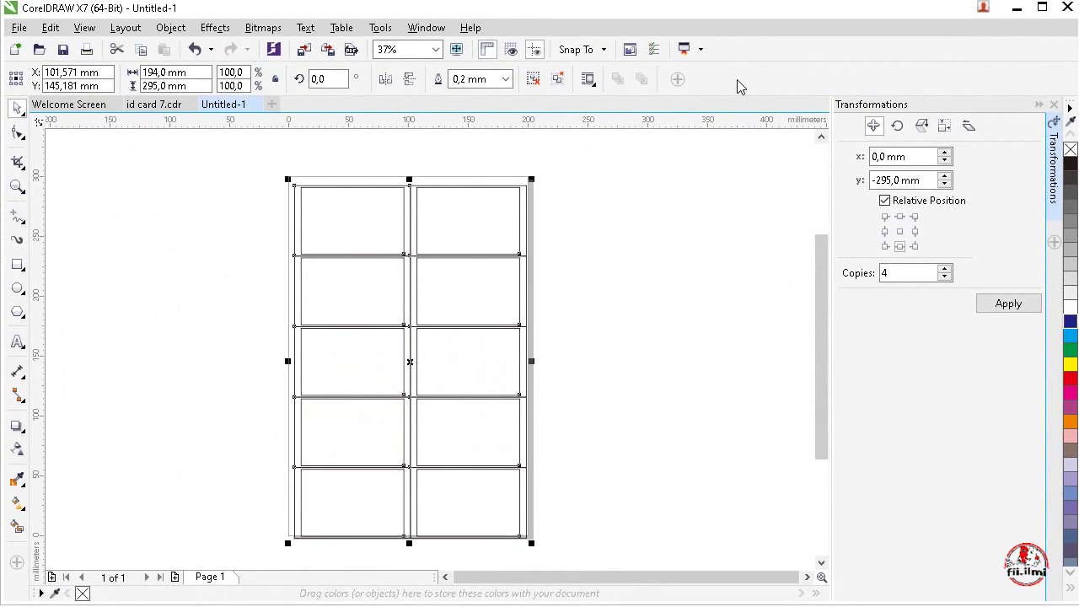
- Move the grouped frames off the page and back, and center the group on the page
{"action": "left_click_drag", "start_coordinate": [416, 358], "coordinate": [716, 356]}
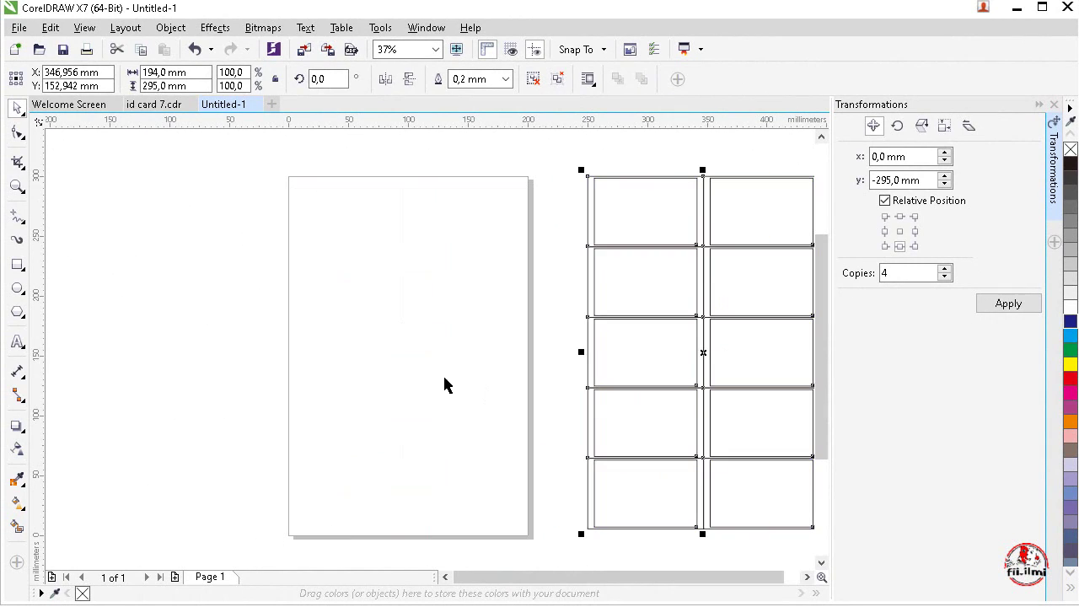
{"action": "left_click", "coordinate": [567, 379]}
{"action": "left_click_drag", "start_coordinate": [607, 349], "coordinate": [431, 387]}
{"action": "key", "text": "p"}
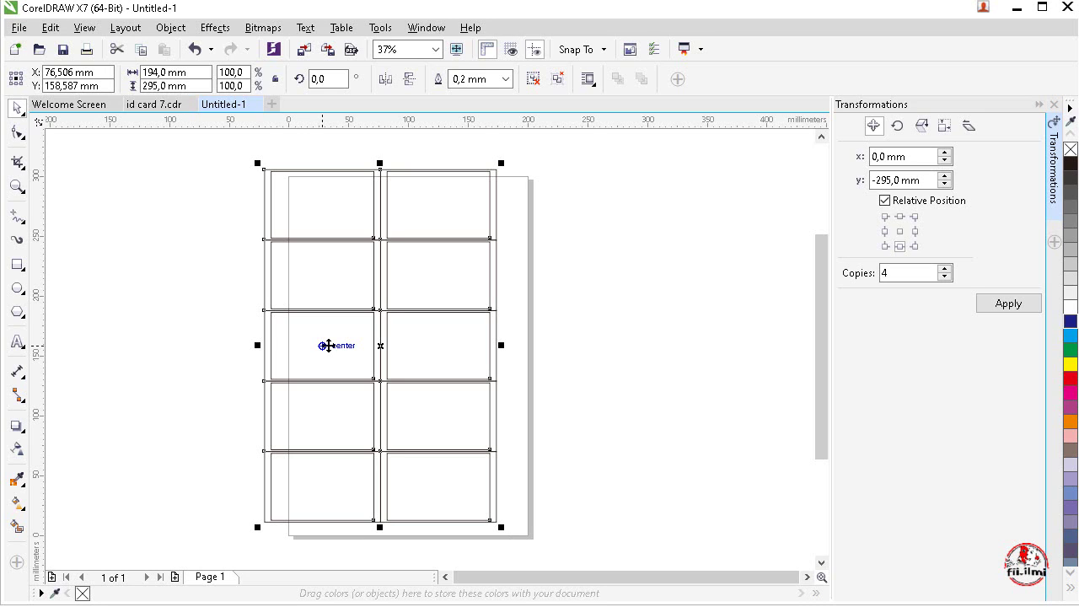
{"action": "key", "text": "p"}
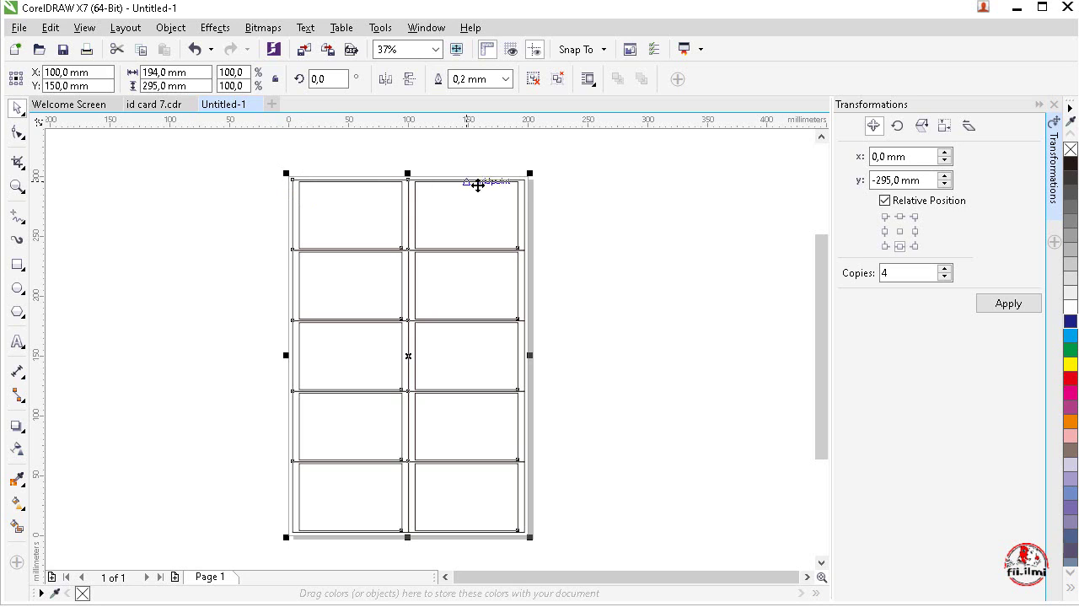
- Ungroup all objects in the centered grid of card frames
{"action": "key", "text": "z"}
{"action": "left_click_drag", "start_coordinate": [279, 166], "coordinate": [573, 402]}
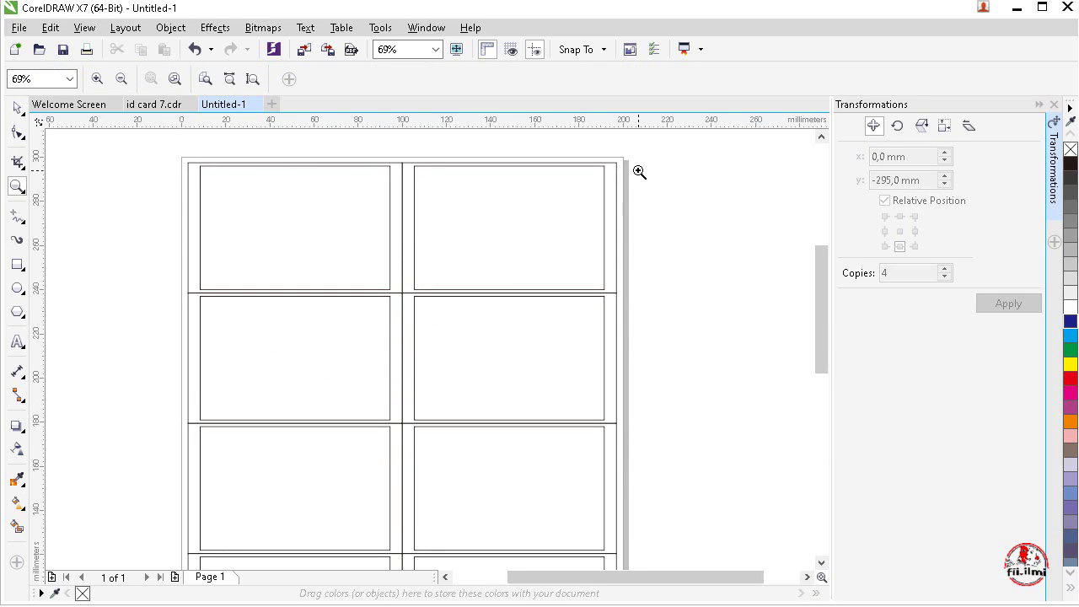
{"action": "left_click_drag", "start_coordinate": [125, 374], "coordinate": [658, 534]}
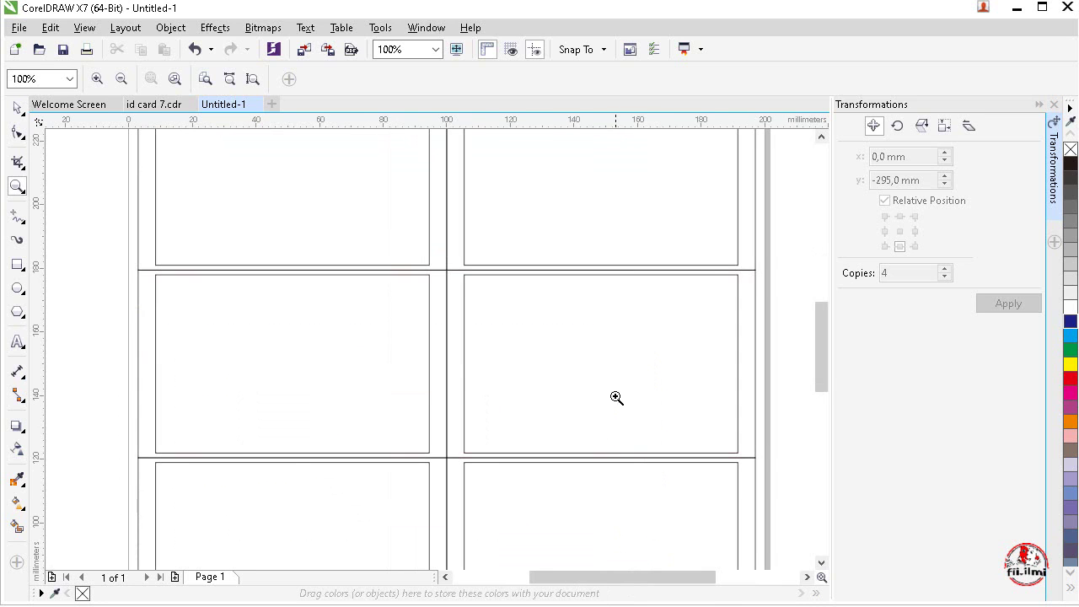
{"action": "left_click", "coordinate": [18, 108]}
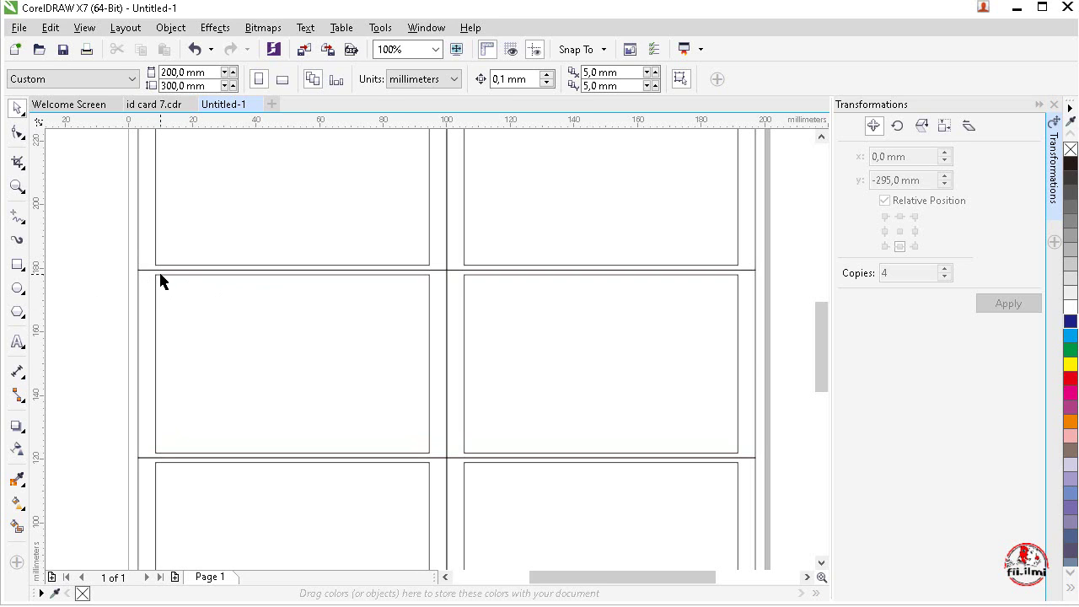
{"action": "left_click", "coordinate": [160, 280]}
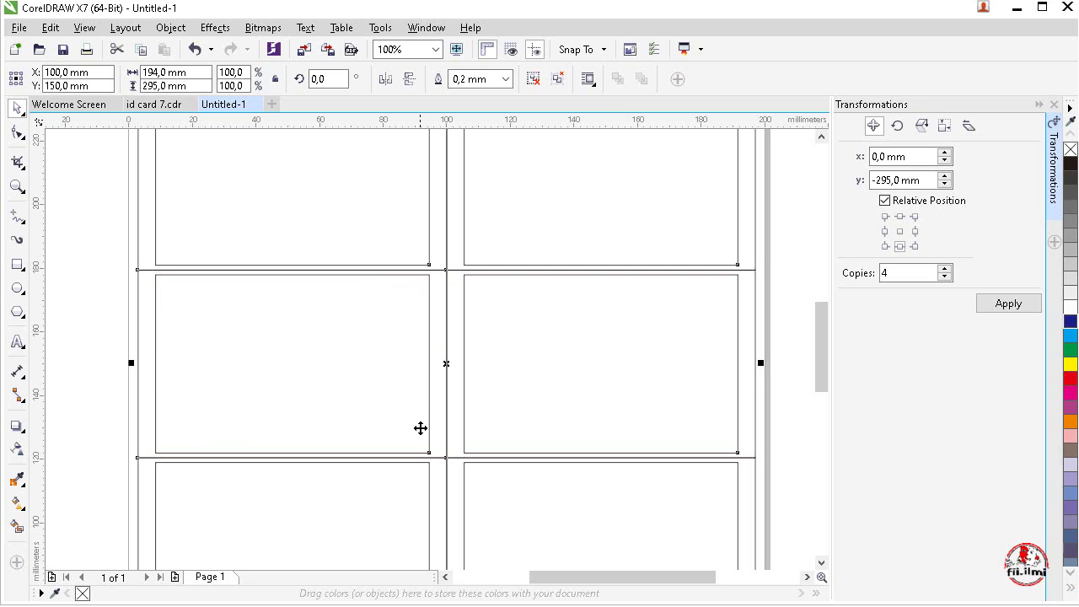
{"action": "left_click", "coordinate": [555, 80]}
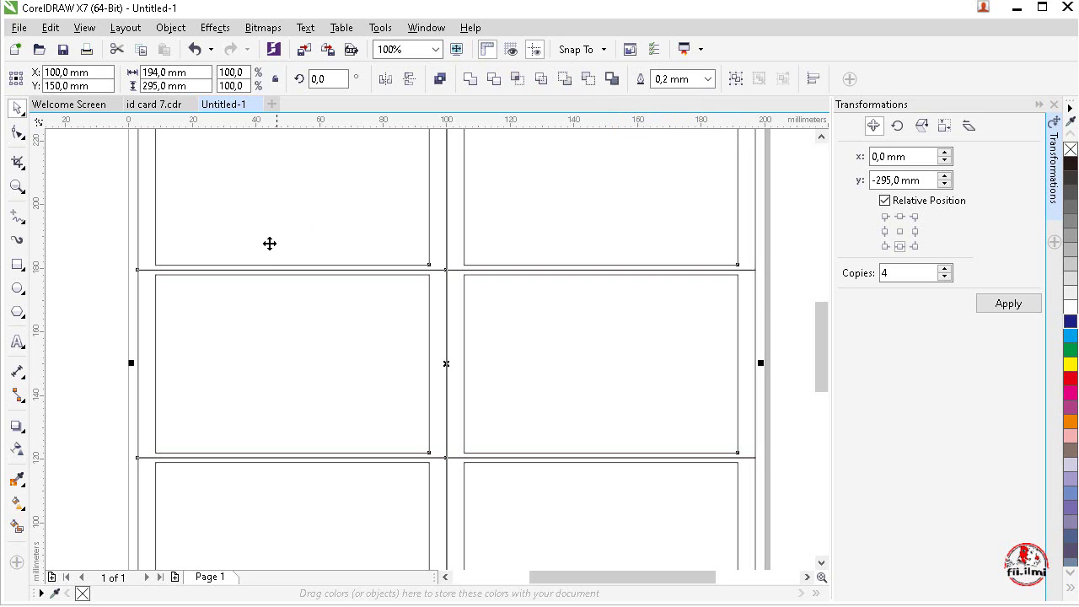
- Check that individual rectangles in the grid can be selected separately, and view the whole page with nothing selected
{"action": "left_click", "coordinate": [91, 213]}
{"action": "left_click", "coordinate": [173, 238]}
{"action": "left_click", "coordinate": [180, 317]}
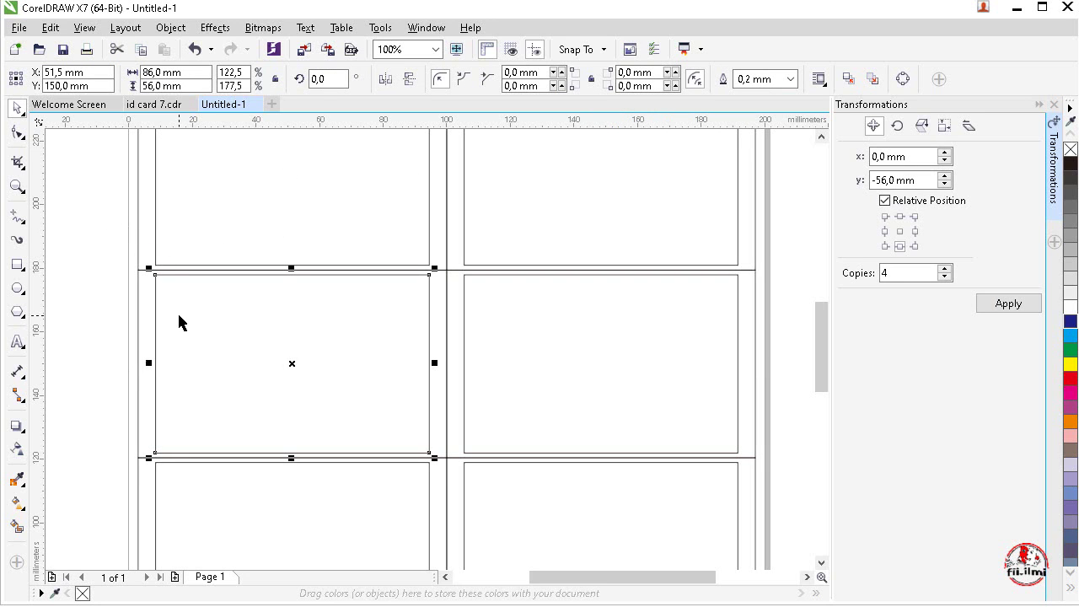
{"action": "left_click", "coordinate": [181, 478]}
{"action": "left_click", "coordinate": [75, 375]}
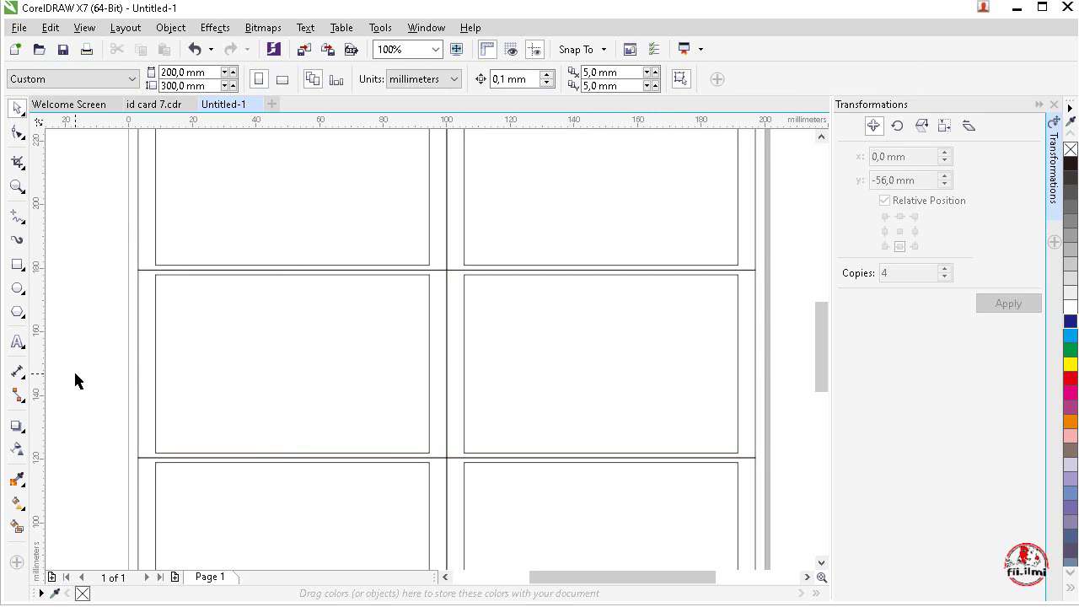
{"action": "key", "text": "shift+F4"}
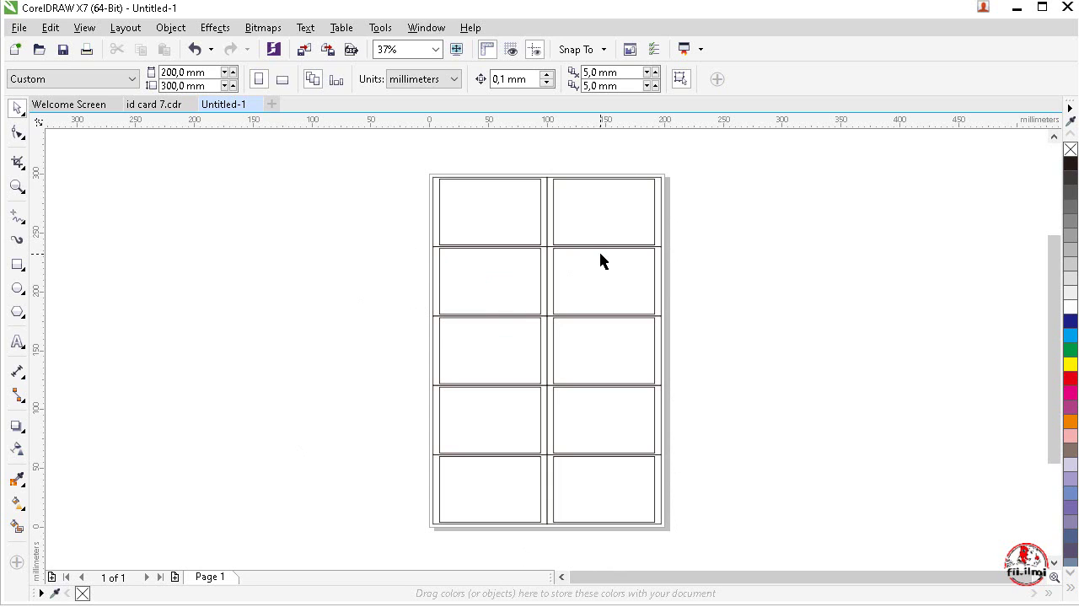
- Import 03b5e61ec080c471b55dc4978b35a997, f9af8365de45165369c914ab65018ab3, Screenshot_4 and Screenshot_5 from the pas folder in Music
{"action": "left_click", "coordinate": [305, 52]}
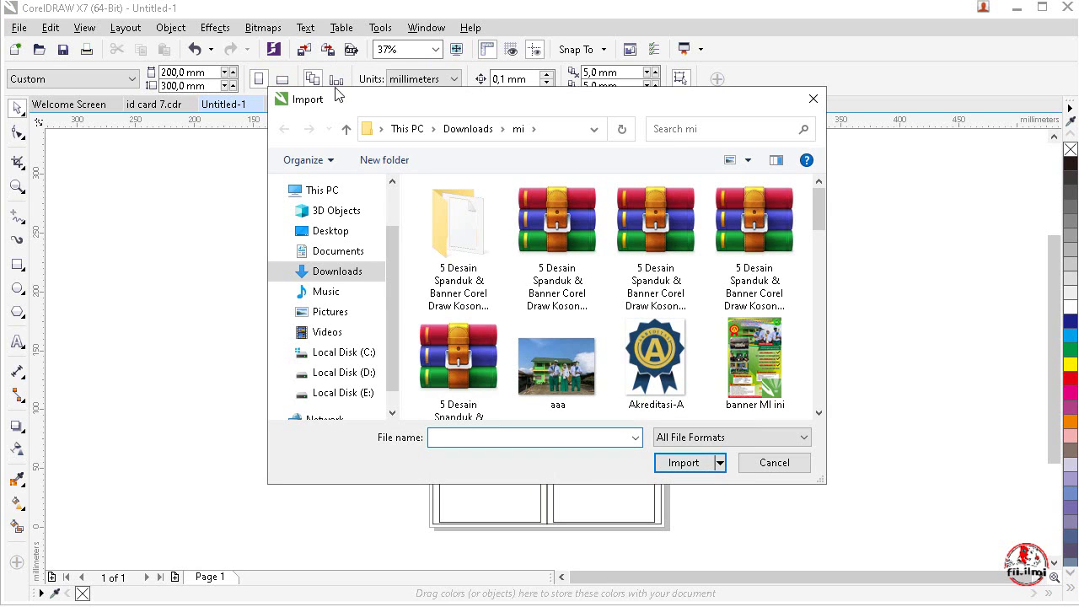
{"action": "left_click", "coordinate": [316, 294]}
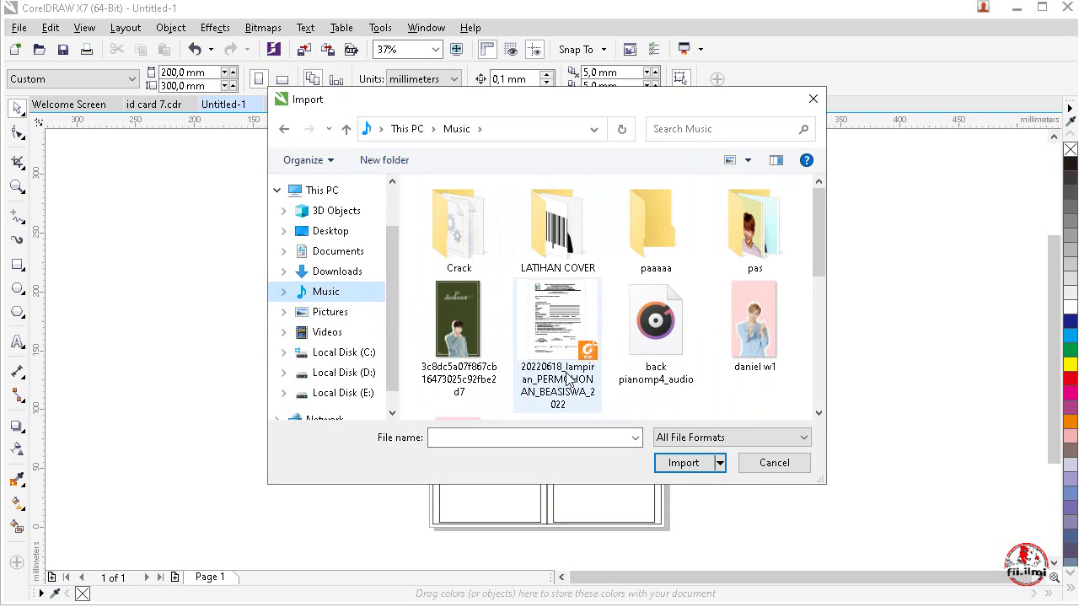
{"action": "double_click", "coordinate": [730, 248]}
{"action": "left_click", "coordinate": [665, 236]}
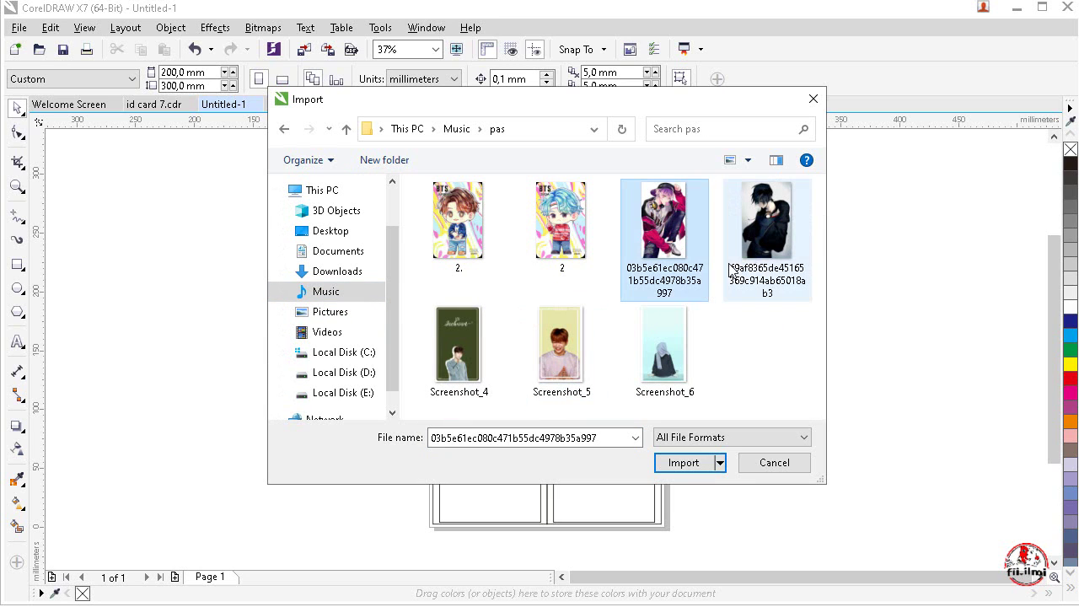
{"action": "left_click", "coordinate": [764, 270], "text": "ctrl"}
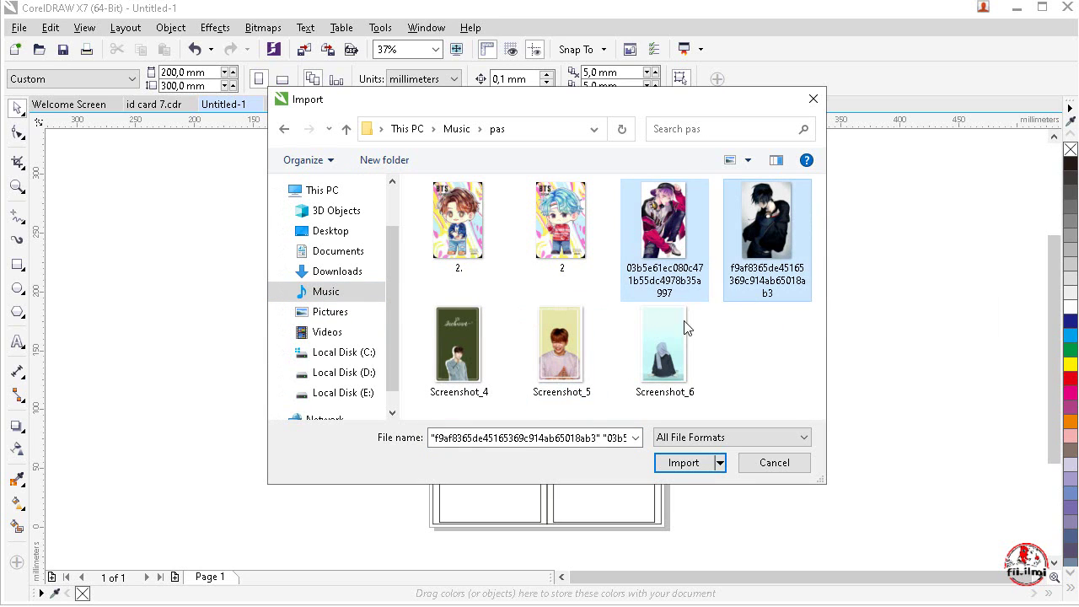
{"action": "left_click", "coordinate": [465, 364], "text": "ctrl"}
{"action": "left_click", "coordinate": [590, 360], "text": "ctrl"}
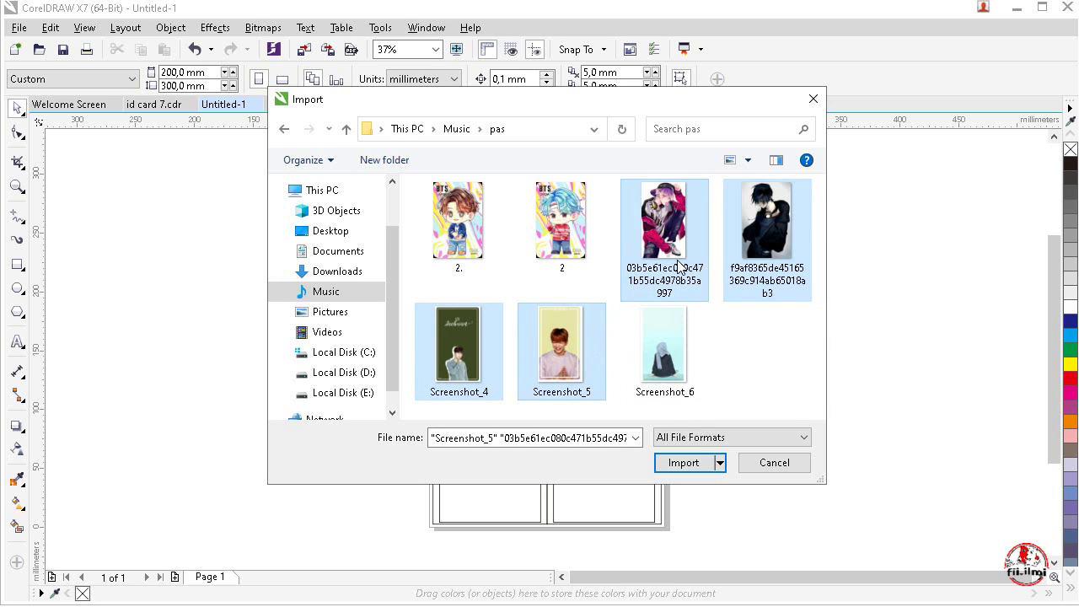
{"action": "left_click", "coordinate": [683, 463]}
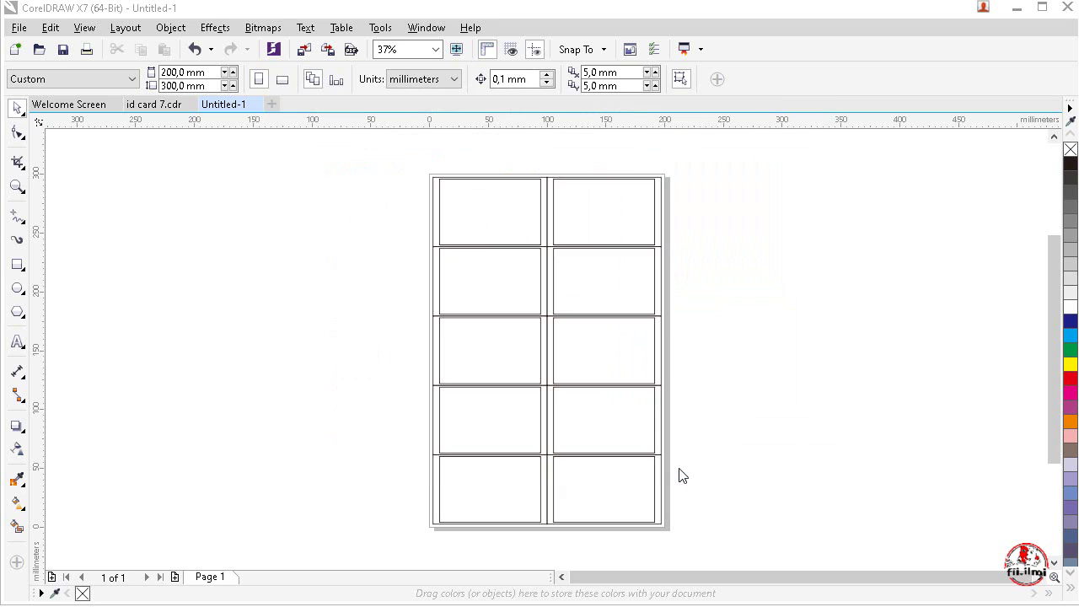
- Place the four imported images on the empty areas beside the page, two on each side
{"action": "left_click", "coordinate": [307, 295]}
{"action": "left_click", "coordinate": [800, 306]}
{"action": "left_click", "coordinate": [218, 293]}
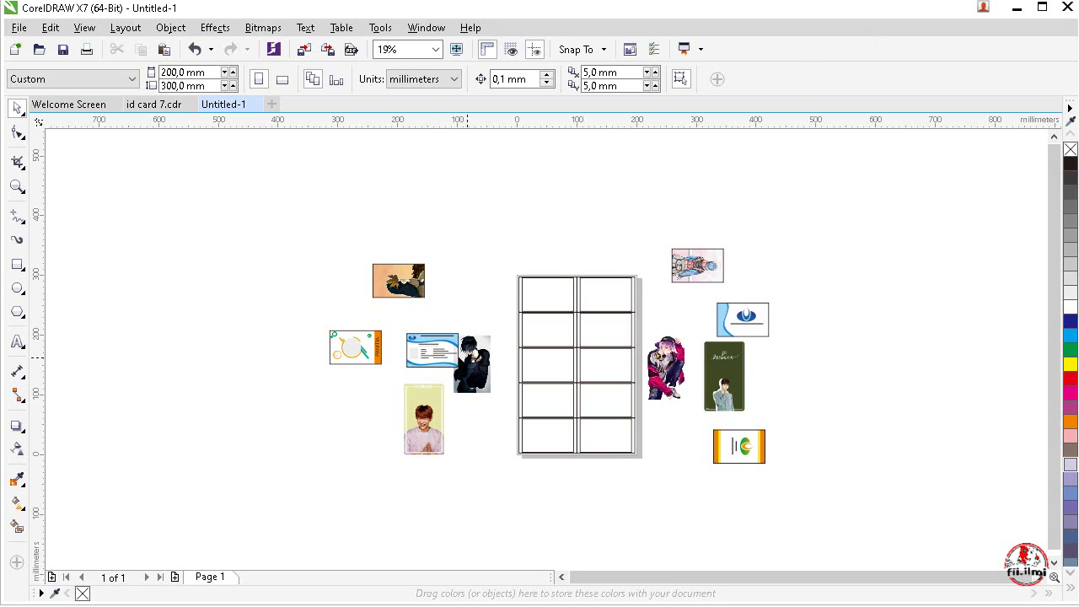
- PowerClip the blue KARTU PELAJAR card inside the left frame of the page's first row and deselect it
{"action": "scroll", "coordinate": [432, 364], "scroll_direction": "up", "scroll_amount": 1}
{"action": "scroll", "coordinate": [447, 345], "scroll_direction": "down", "scroll_amount": 1}
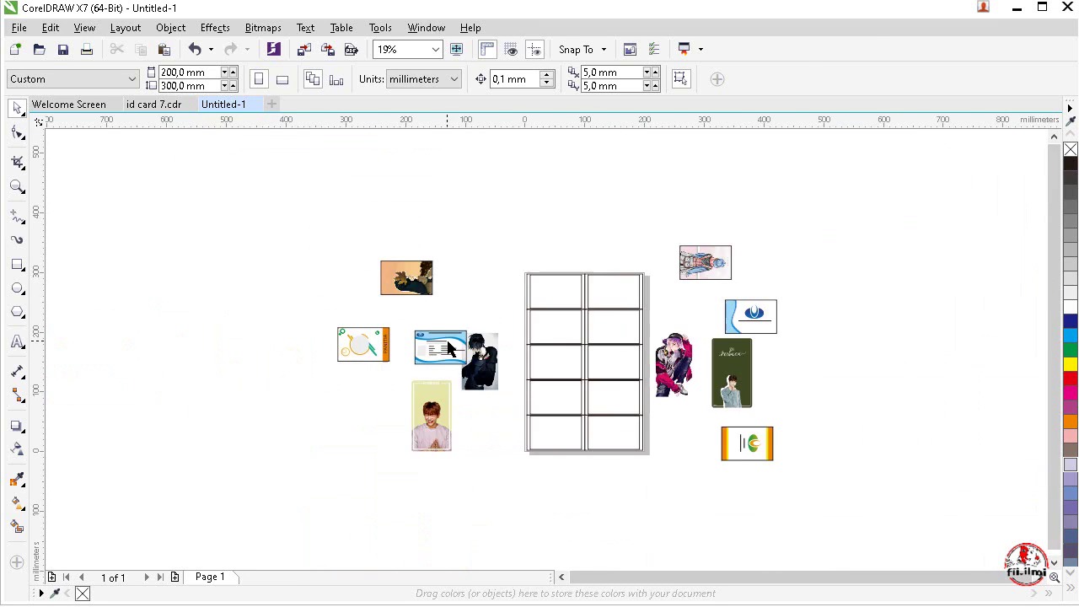
{"action": "key", "text": "z"}
{"action": "left_click", "coordinate": [389, 295]}
{"action": "left_click", "coordinate": [463, 359]}
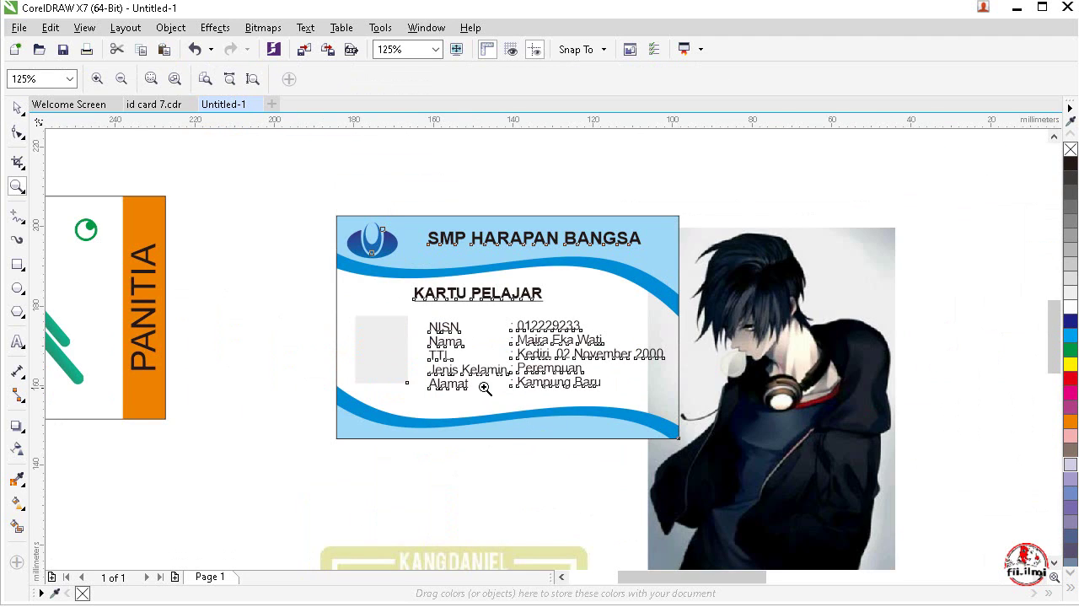
{"action": "left_click", "coordinate": [349, 469]}
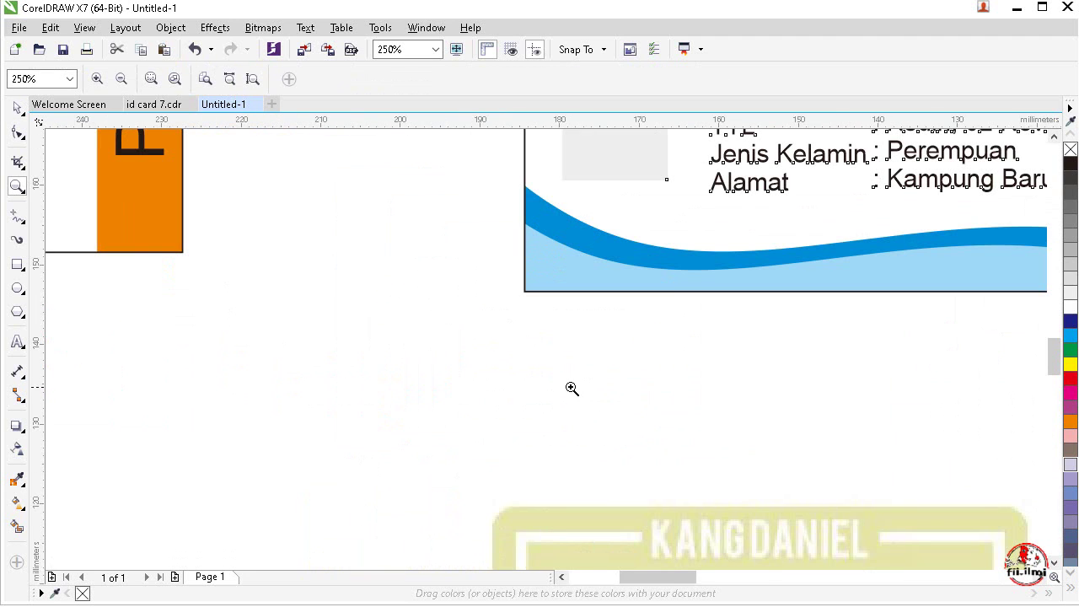
{"action": "right_click", "coordinate": [796, 445]}
{"action": "right_click", "coordinate": [751, 417]}
{"action": "key", "text": "space"}
{"action": "left_click_drag", "start_coordinate": [858, 585], "coordinate": [872, 587]}
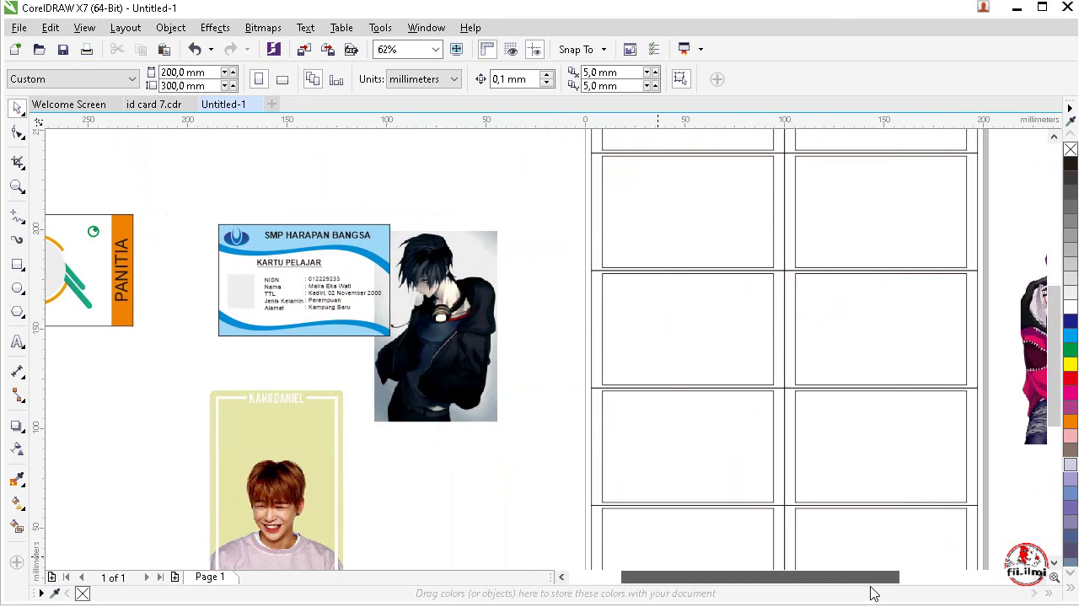
{"action": "left_click", "coordinate": [347, 304]}
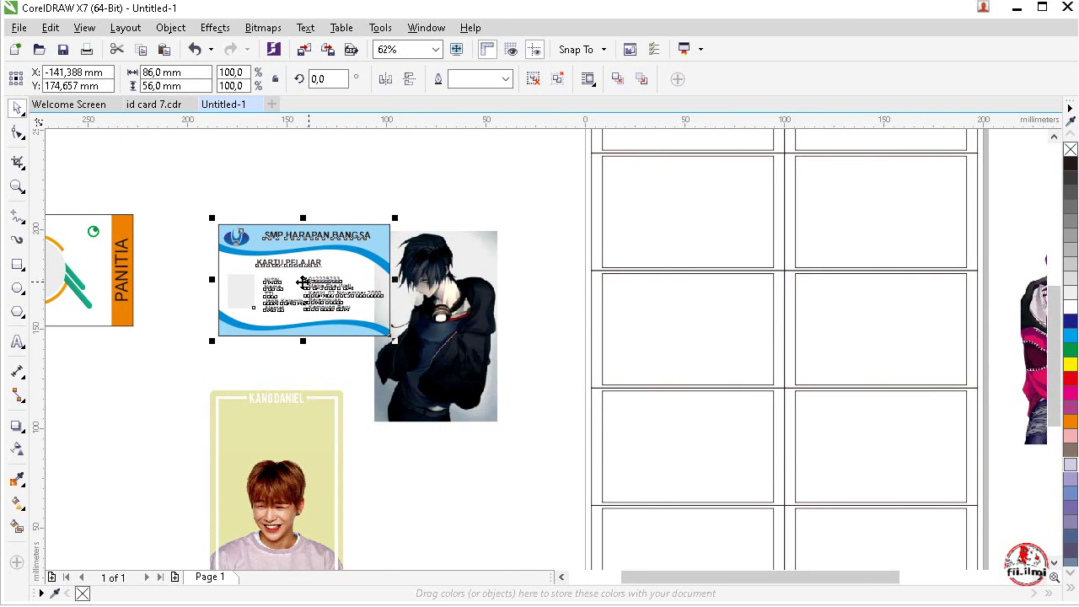
{"action": "left_click_drag", "start_coordinate": [1058, 412], "coordinate": [1058, 356]}
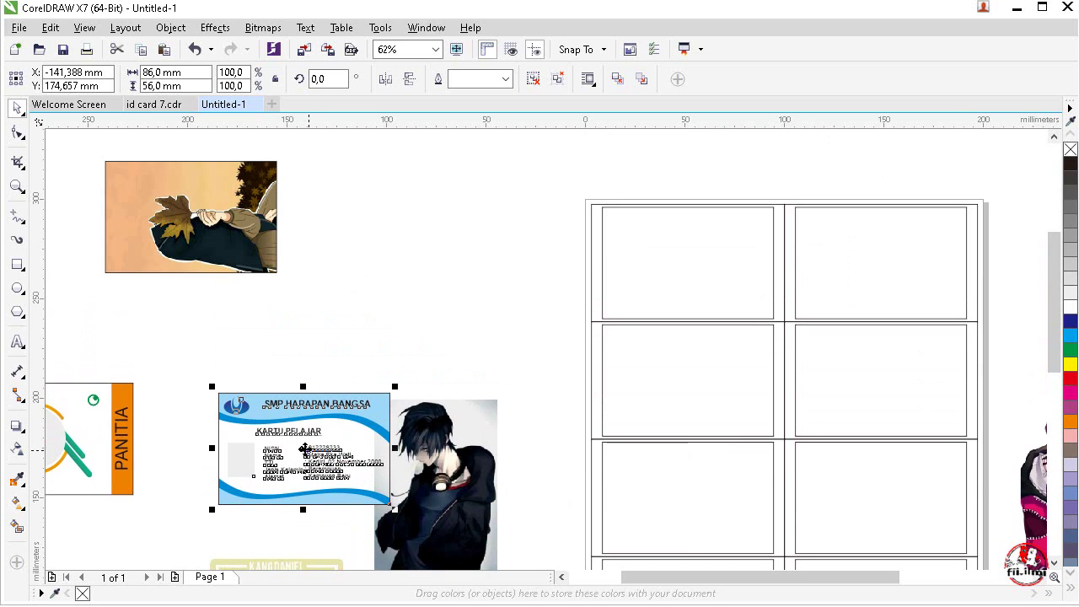
{"action": "right_click", "coordinate": [304, 448]}
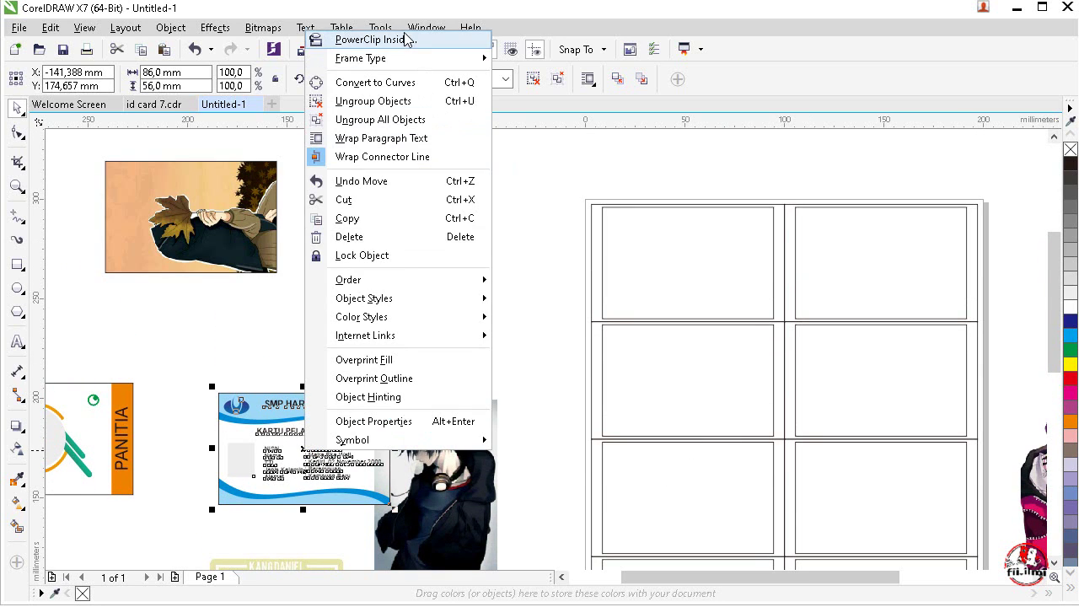
{"action": "left_click", "coordinate": [376, 40]}
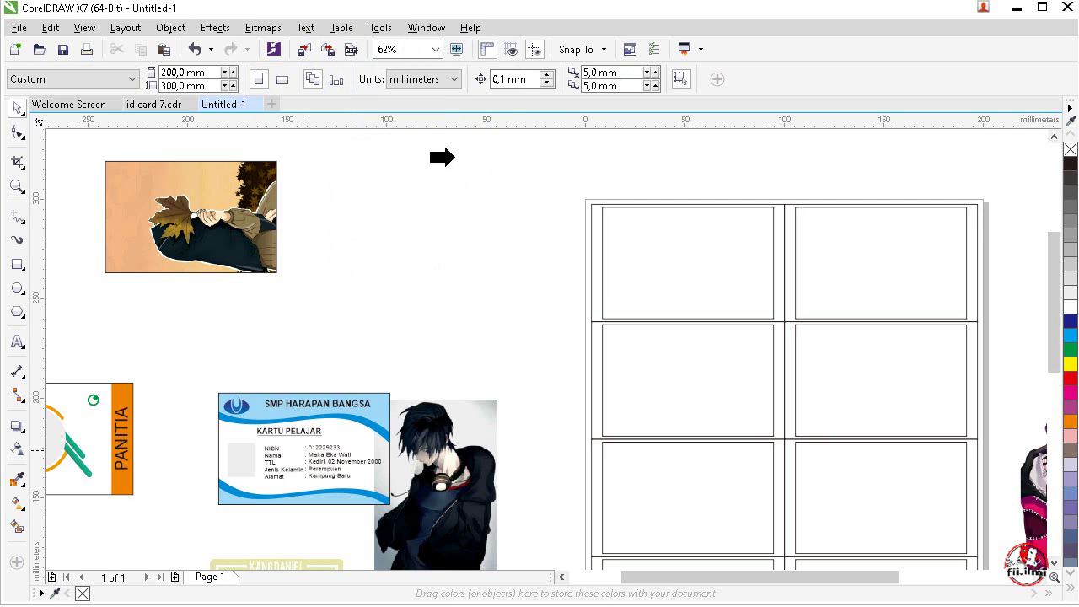
{"action": "left_click", "coordinate": [675, 261]}
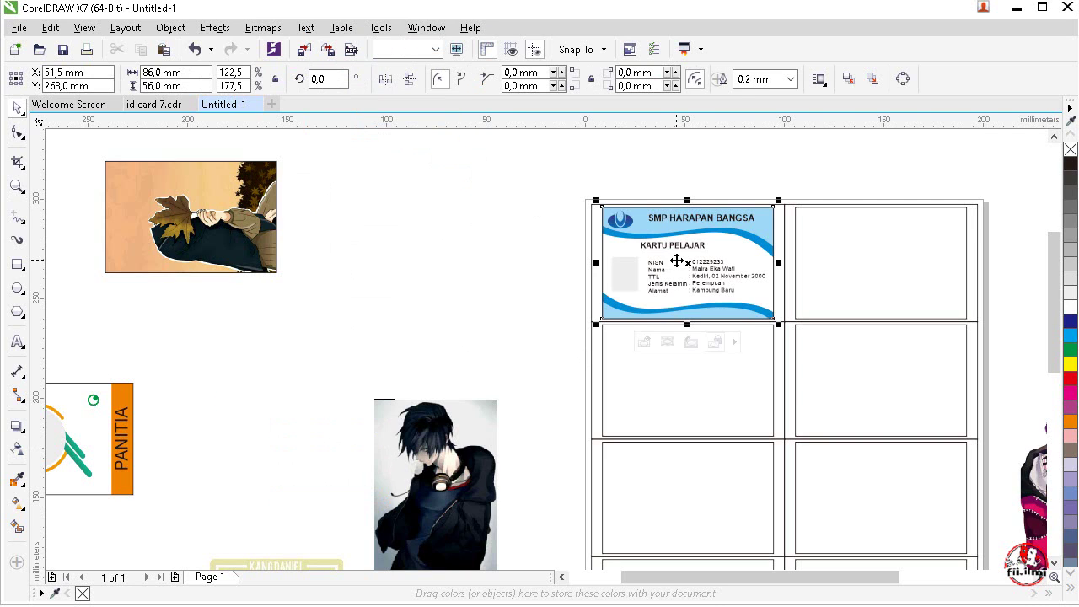
{"action": "left_click", "coordinate": [494, 302]}
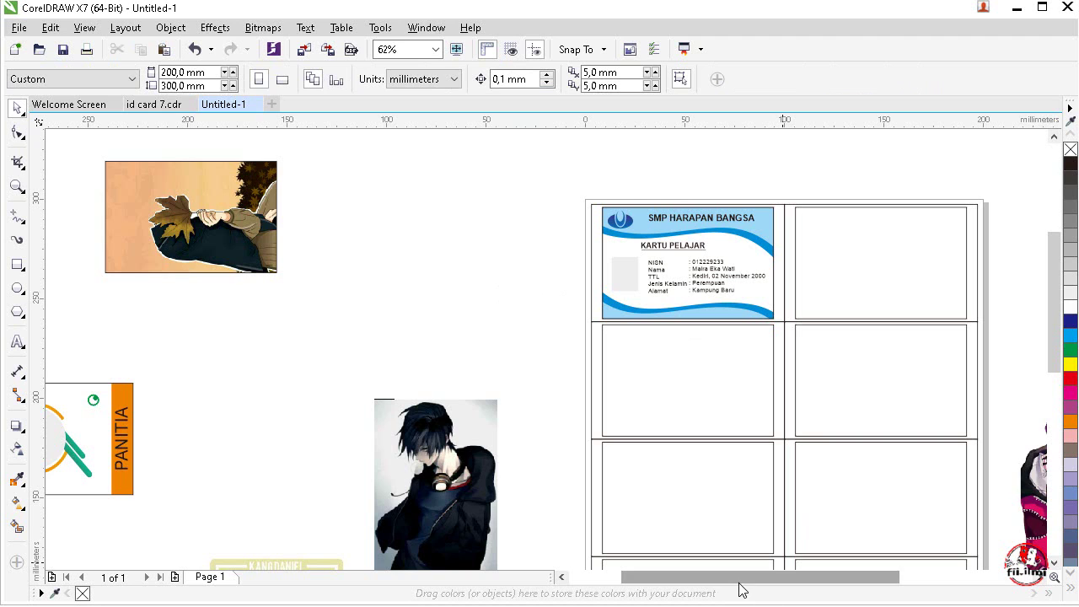
- PowerClip the blue SMP HARAPAN BANGSA logo card inside the right frame of the first row and deselect it
{"action": "left_click_drag", "start_coordinate": [742, 580], "coordinate": [864, 583]}
{"action": "left_click", "coordinate": [873, 358]}
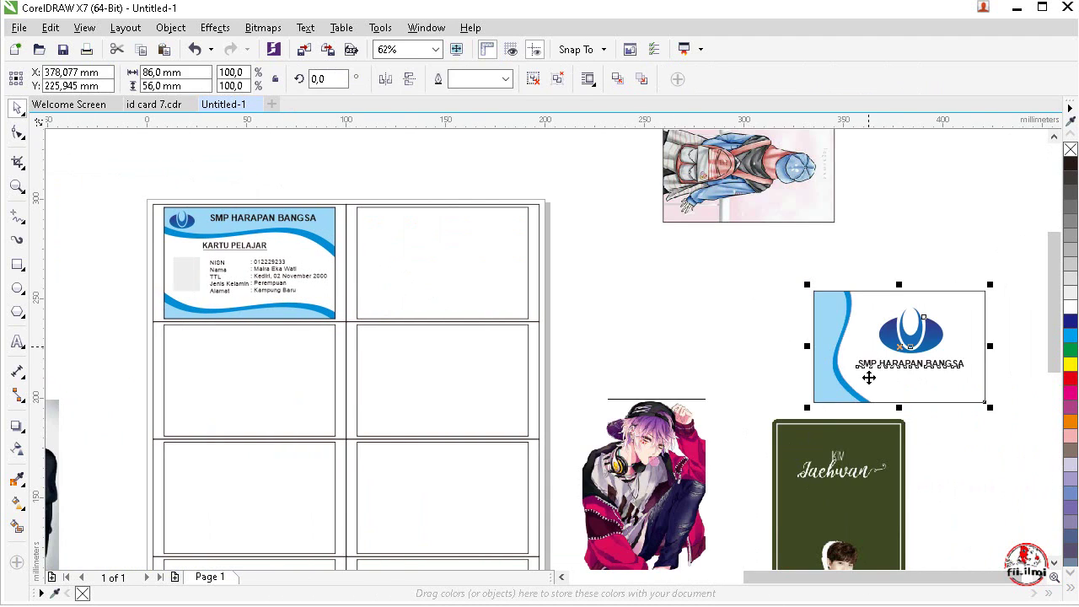
{"action": "right_click", "coordinate": [890, 350]}
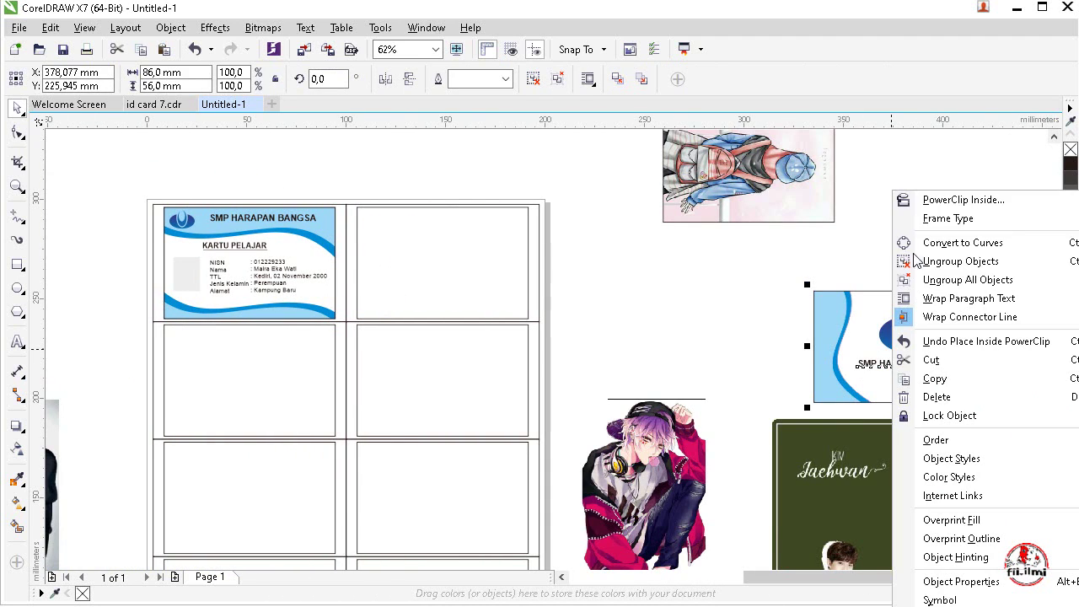
{"action": "left_click", "coordinate": [939, 200]}
{"action": "left_click", "coordinate": [432, 261]}
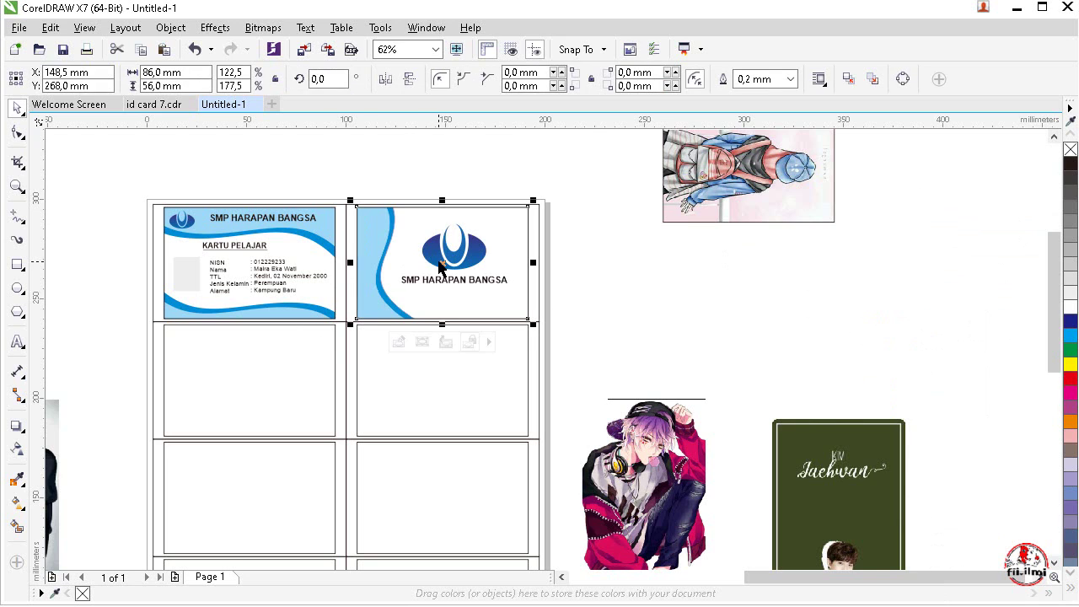
{"action": "left_click", "coordinate": [684, 331]}
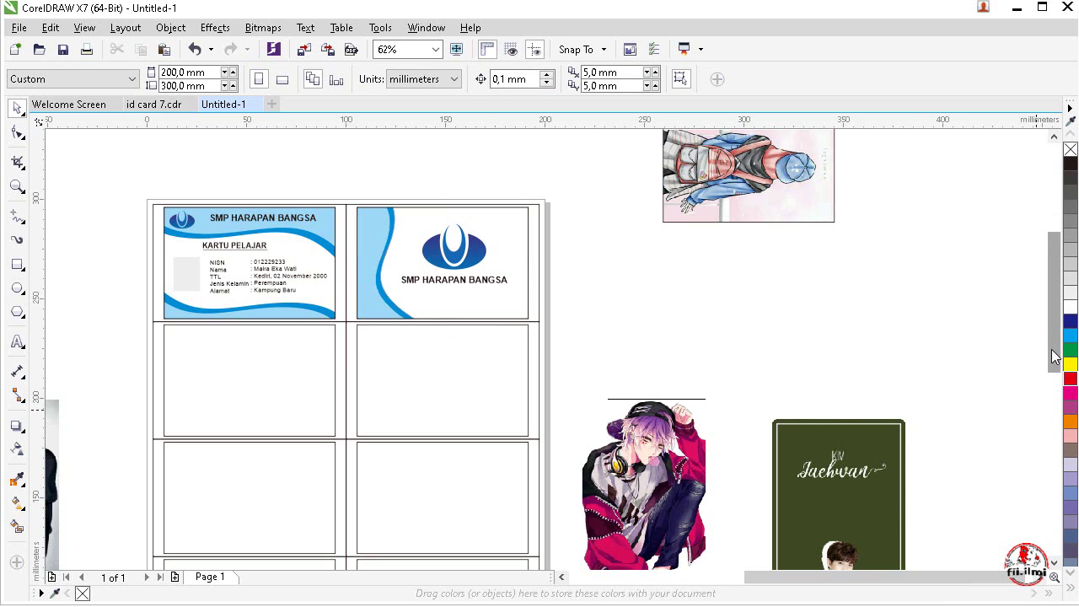
- PowerClip the orange LOGO LEMBAGA card inside the right frame of the second row and deselect it
{"action": "left_click_drag", "start_coordinate": [1054, 358], "coordinate": [1054, 485]}
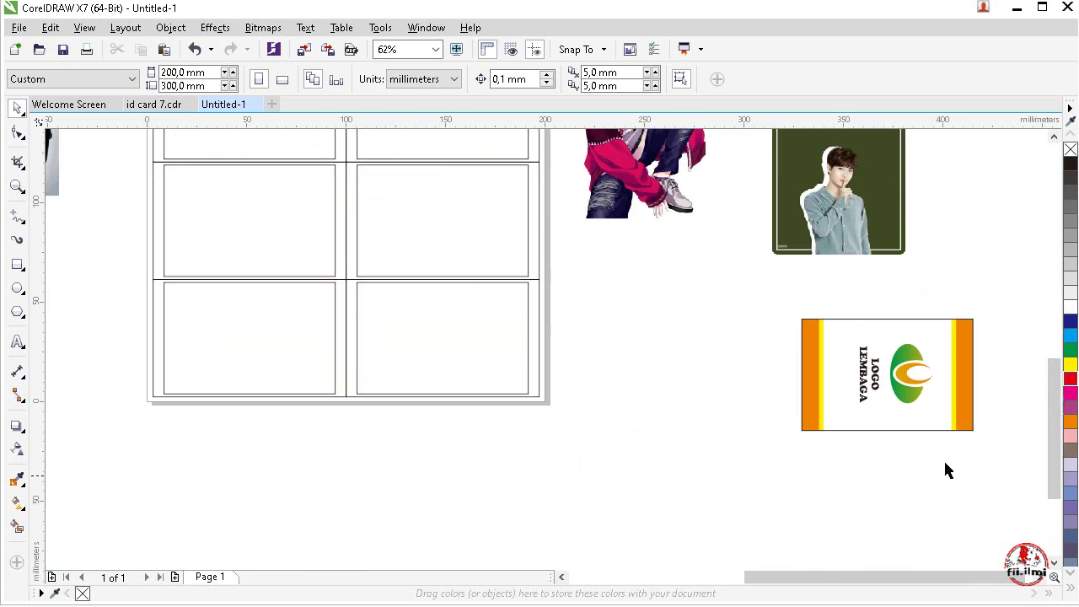
{"action": "scroll", "coordinate": [1054, 455], "scroll_direction": "up", "scroll_amount": 3}
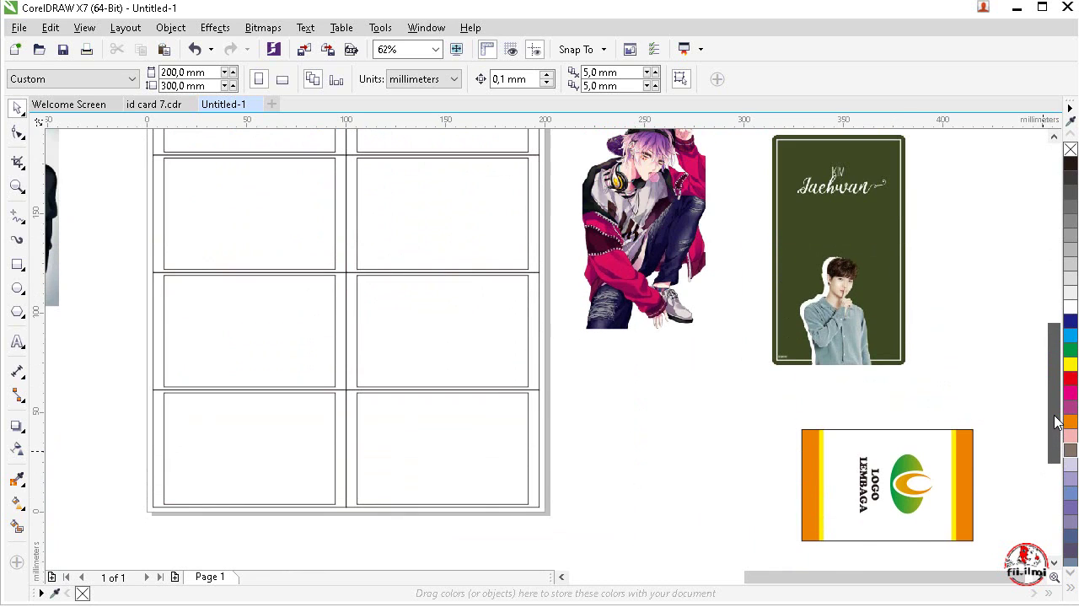
{"action": "left_click", "coordinate": [881, 499]}
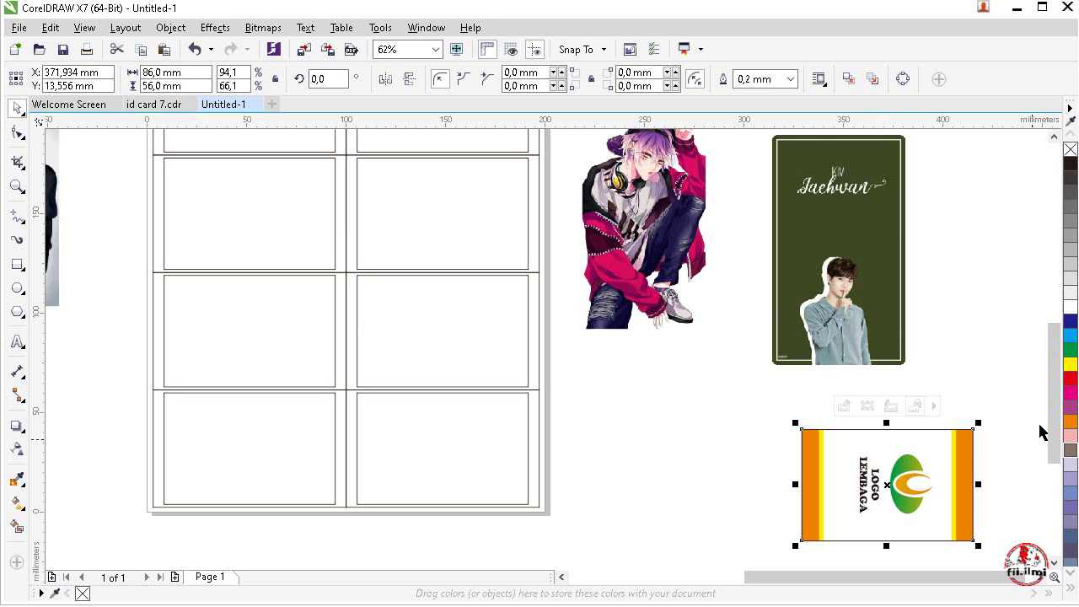
{"action": "left_click_drag", "start_coordinate": [1059, 407], "coordinate": [1059, 396]}
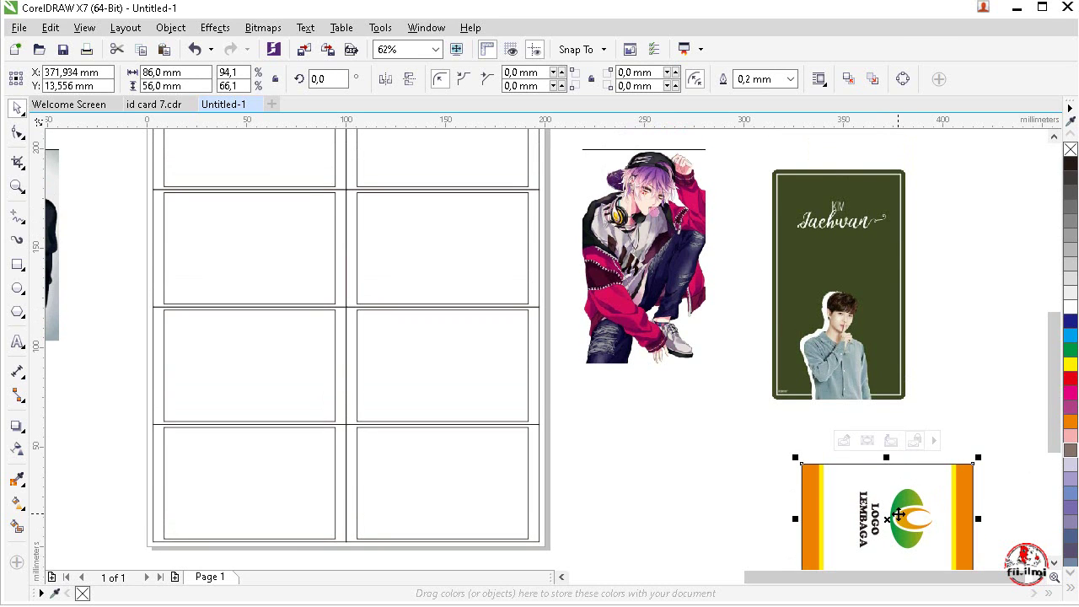
{"action": "right_click", "coordinate": [899, 514]}
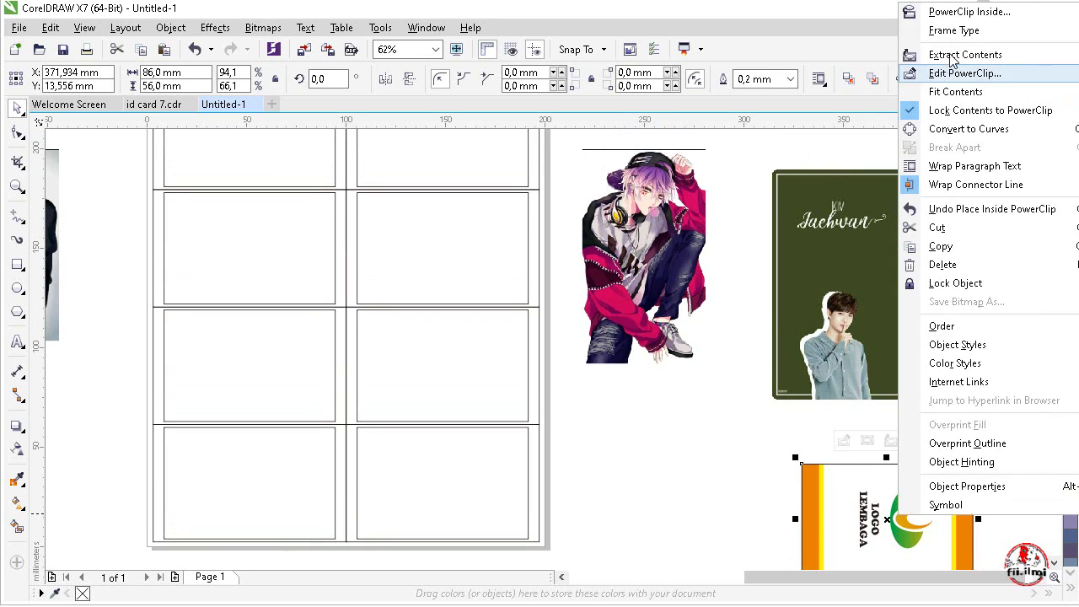
{"action": "left_click", "coordinate": [961, 12]}
{"action": "left_click", "coordinate": [414, 152]}
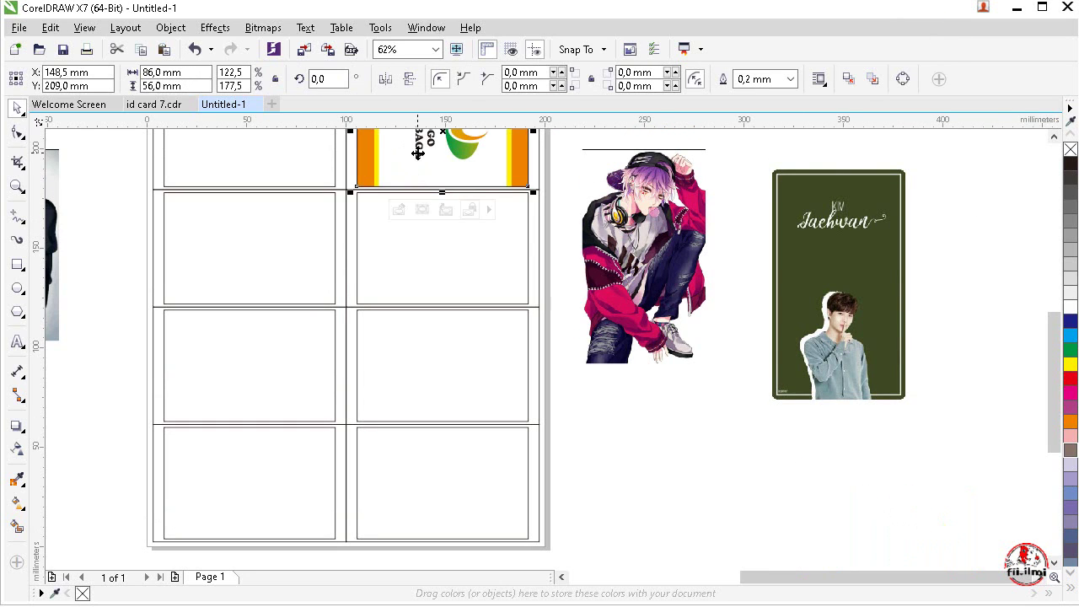
{"action": "left_click", "coordinate": [735, 514]}
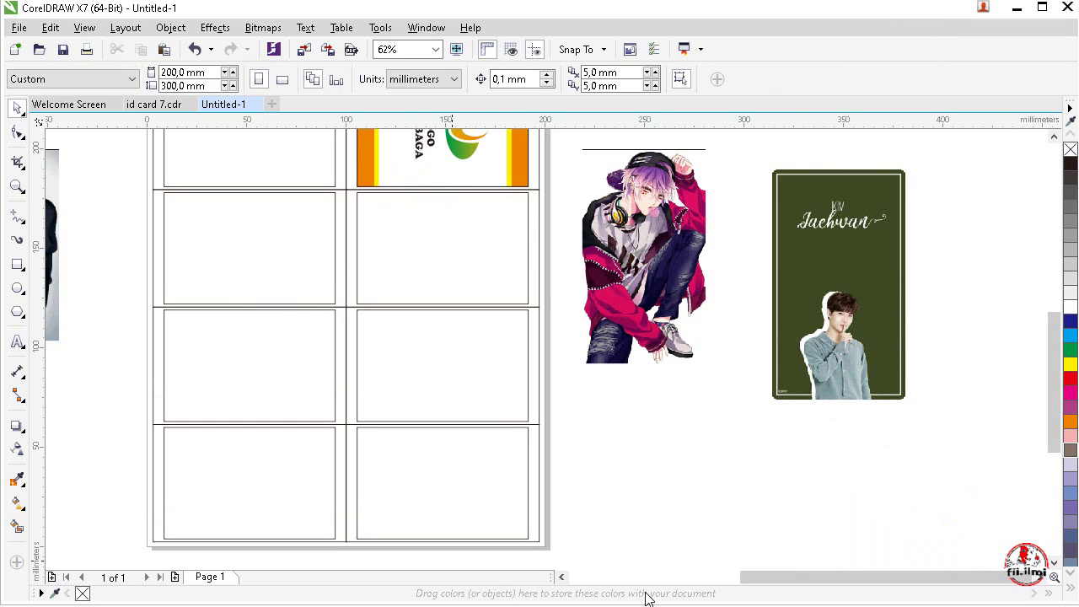
- Move the PANITIA card closer to the page and PowerClip it inside the left frame of the second row
{"action": "scroll", "coordinate": [645, 590], "scroll_direction": "left", "scroll_amount": 5}
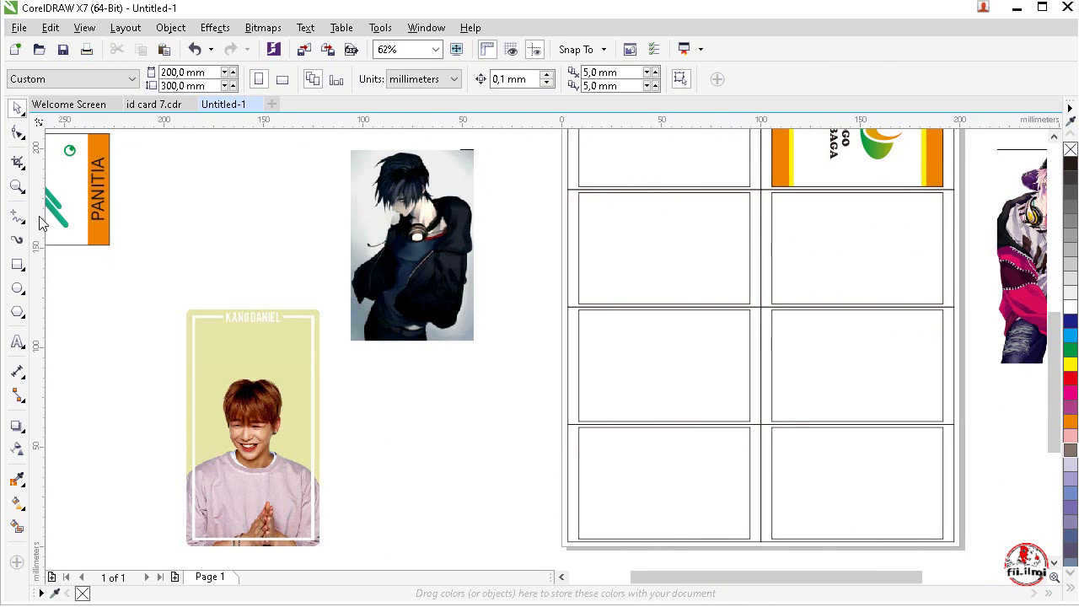
{"action": "left_click_drag", "start_coordinate": [42, 223], "coordinate": [461, 500]}
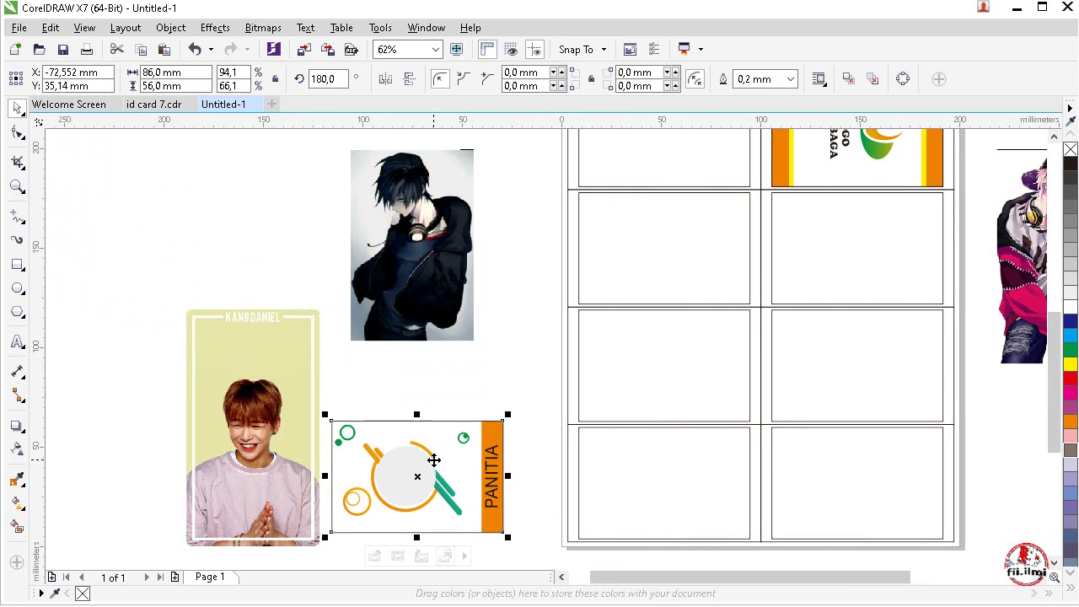
{"action": "right_click", "coordinate": [433, 461]}
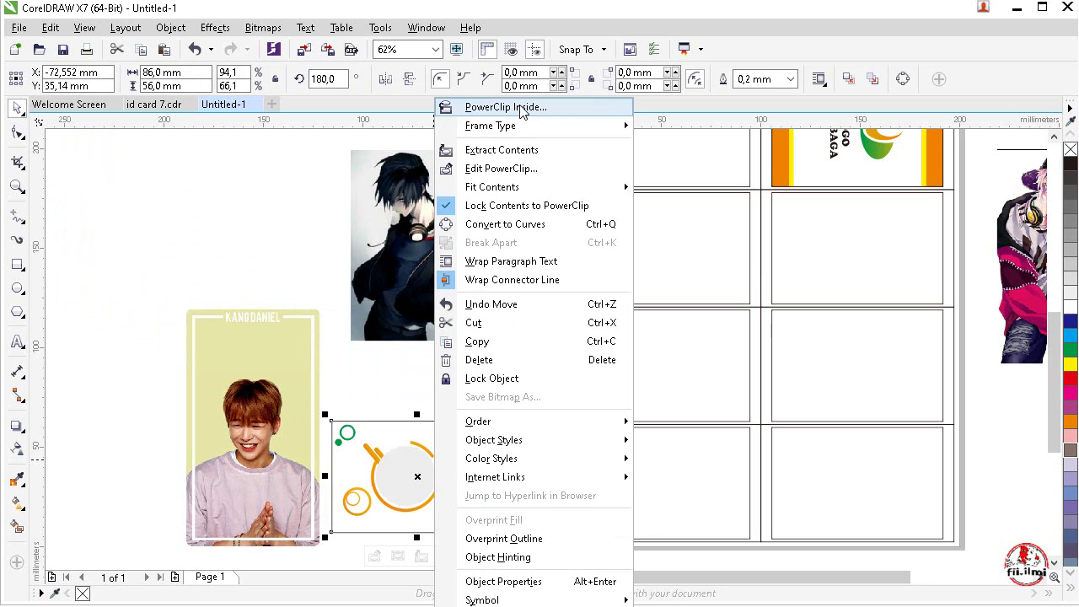
{"action": "left_click", "coordinate": [521, 111]}
{"action": "left_click", "coordinate": [634, 150]}
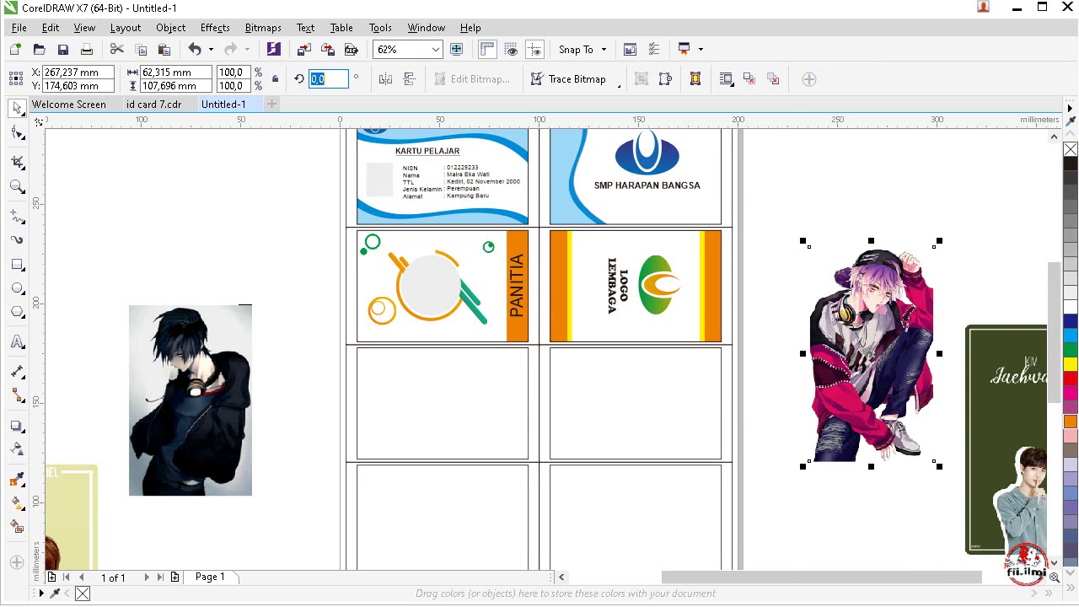
- Shift the purple-haired character image slightly and rotate it by 270 degrees
{"action": "left_click_drag", "start_coordinate": [863, 354], "coordinate": [854, 349]}
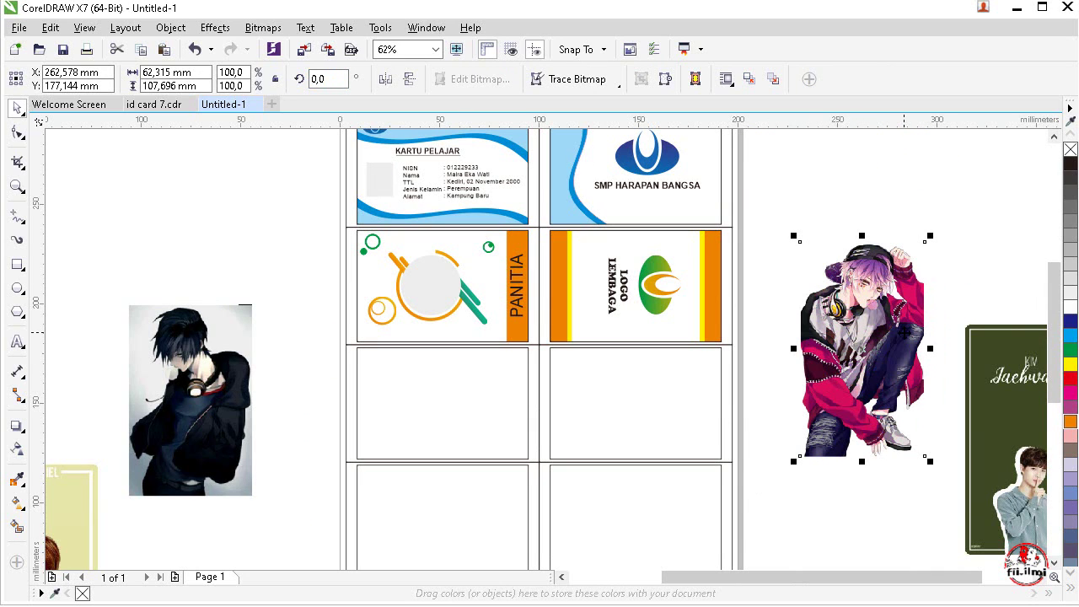
{"action": "left_click", "coordinate": [336, 81]}
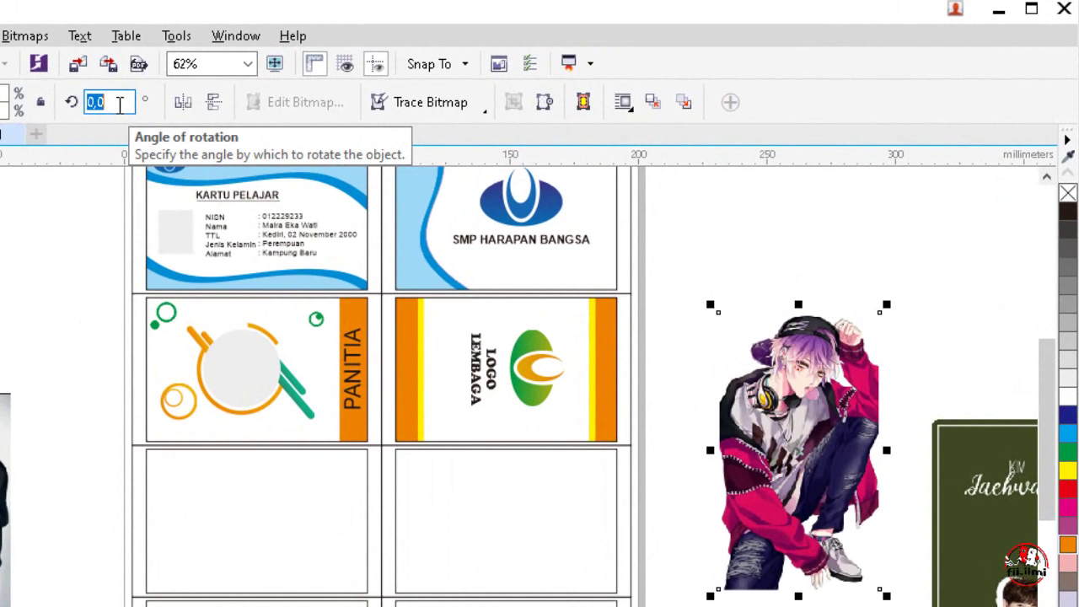
{"action": "type", "text": "270"}
{"action": "key", "text": "Return"}
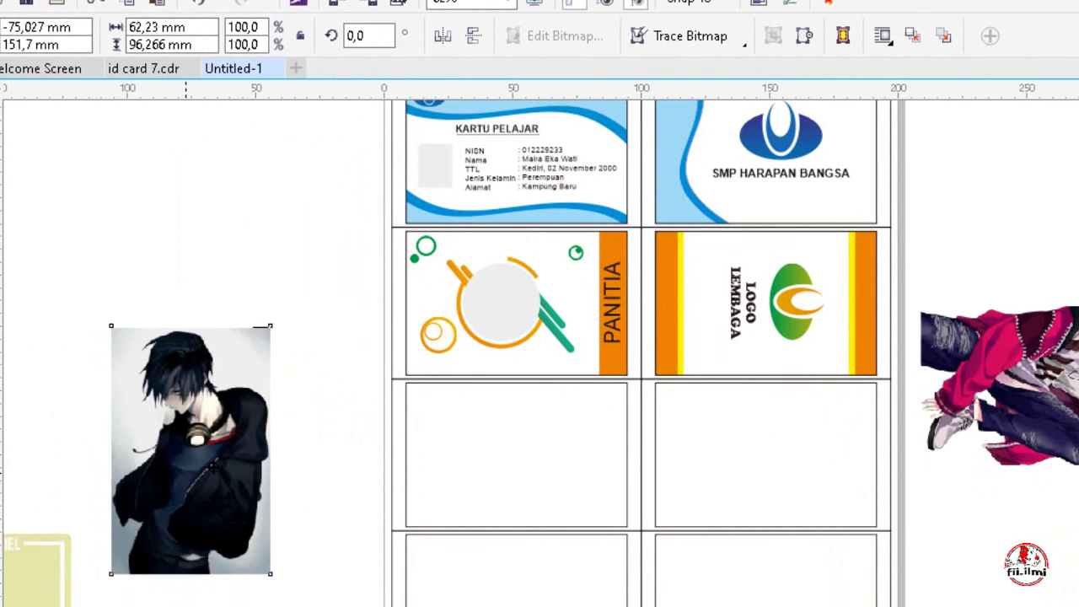
- Move the dark-haired character image closer to the page, rotate it by 90 degrees and adjust its position beside the page
{"action": "left_click_drag", "start_coordinate": [187, 473], "coordinate": [251, 461]}
{"action": "left_click", "coordinate": [374, 38]}
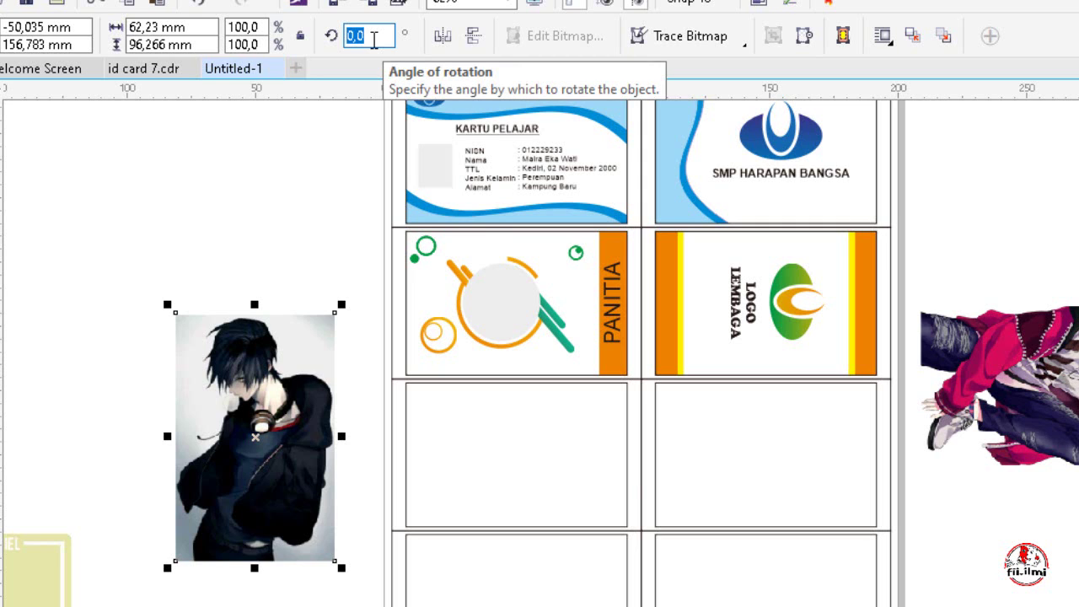
{"action": "type", "text": "90"}
{"action": "key", "text": "Return"}
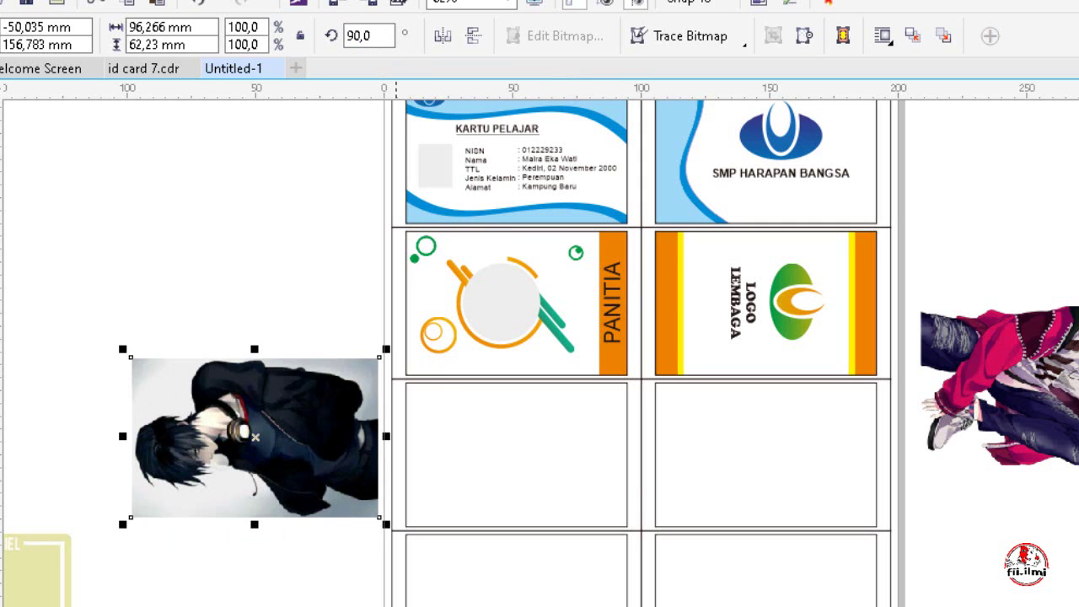
{"action": "left_click_drag", "start_coordinate": [255, 437], "coordinate": [500, 453]}
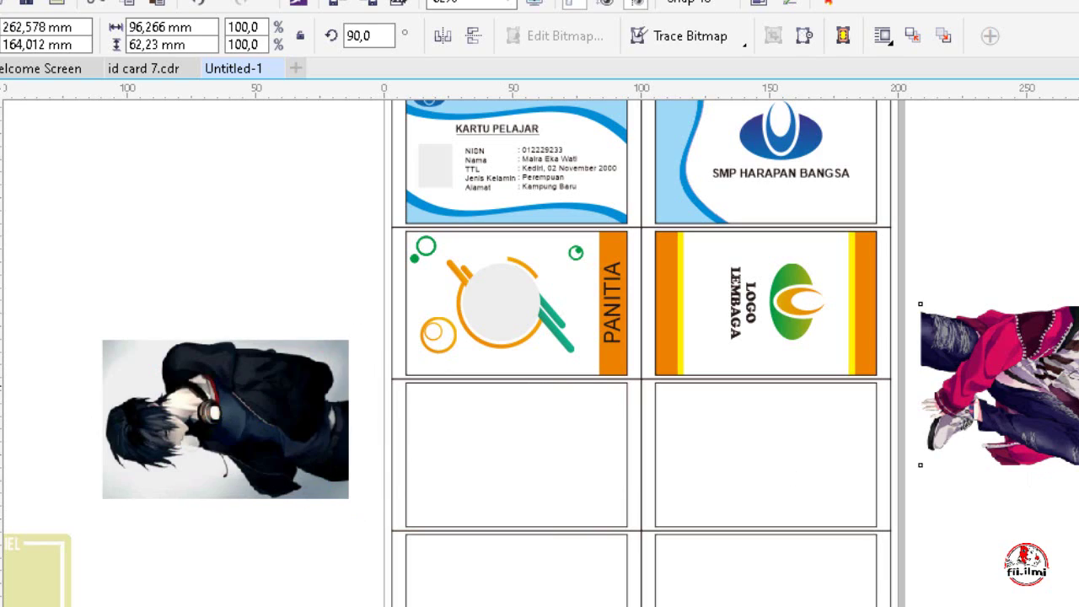
- Move the purple-haired character image closer to the page and PowerClip it inside the right frame of the third row
{"action": "left_click_drag", "start_coordinate": [995, 384], "coordinate": [848, 477]}
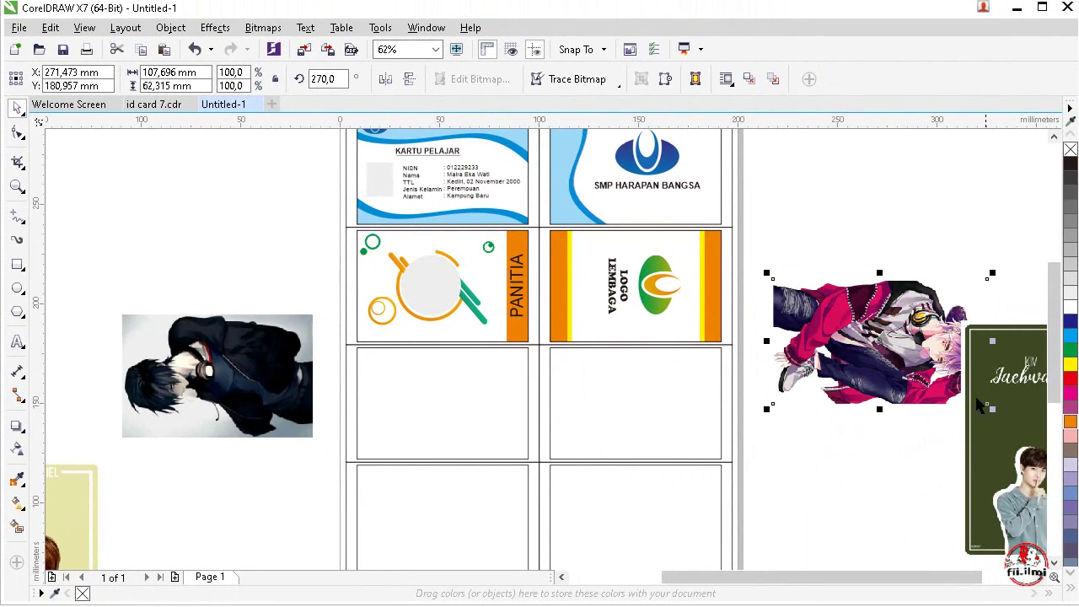
{"action": "left_click_drag", "start_coordinate": [868, 384], "coordinate": [861, 406]}
{"action": "right_click", "coordinate": [868, 388]}
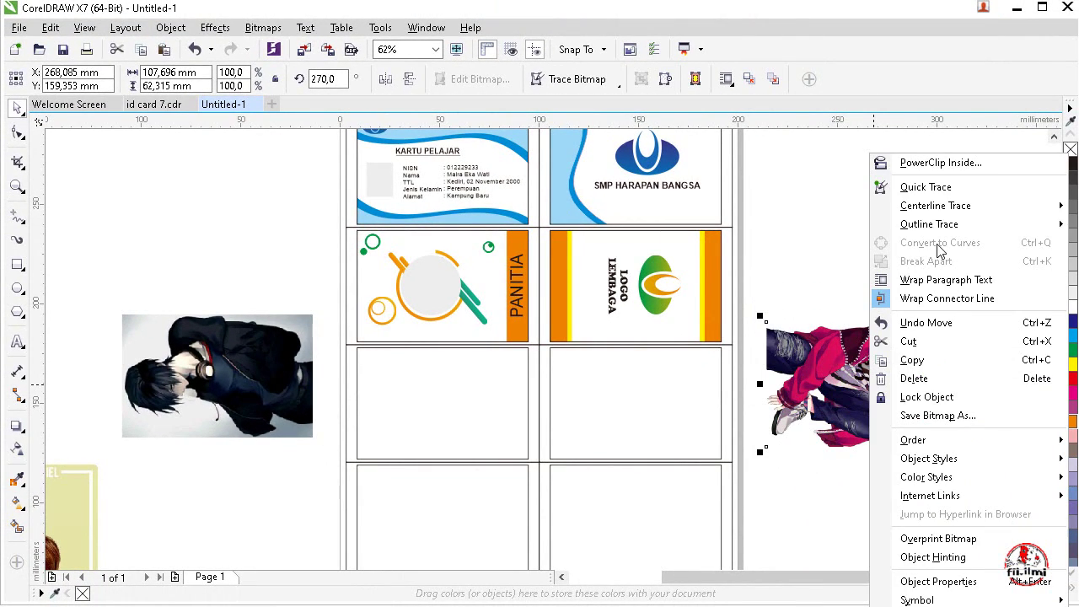
{"action": "left_click", "coordinate": [940, 162]}
{"action": "left_click", "coordinate": [628, 407]}
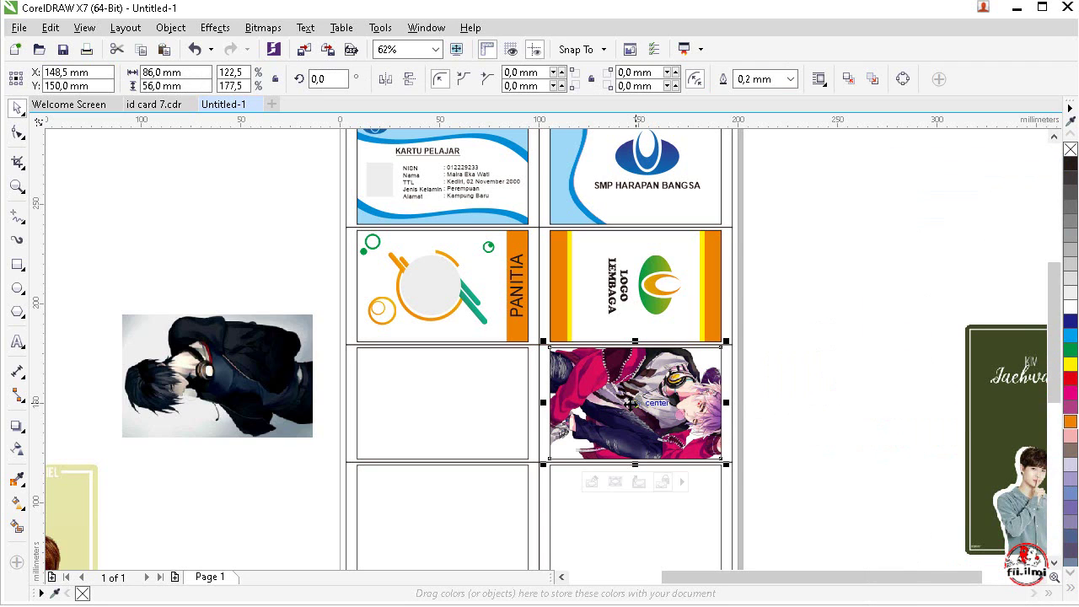
- PowerClip the dark-haired character image inside the left frame of the third row and move the pale green portrait card closer to the page
{"action": "left_click", "coordinate": [200, 408]}
{"action": "right_click", "coordinate": [201, 408]}
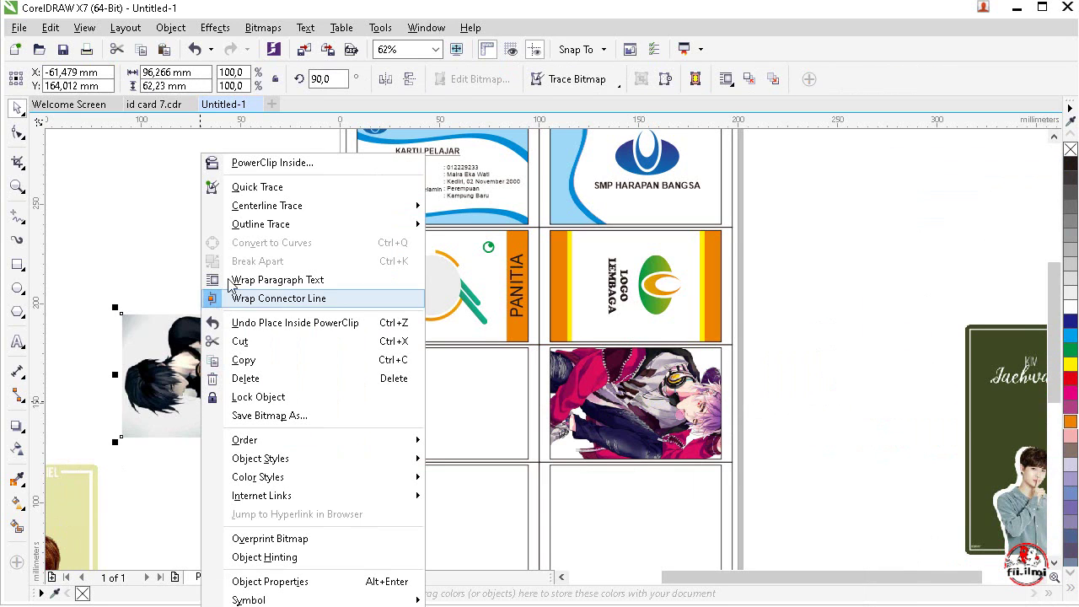
{"action": "key", "text": "Escape"}
{"action": "key", "text": "Escape"}
{"action": "left_click", "coordinate": [422, 413]}
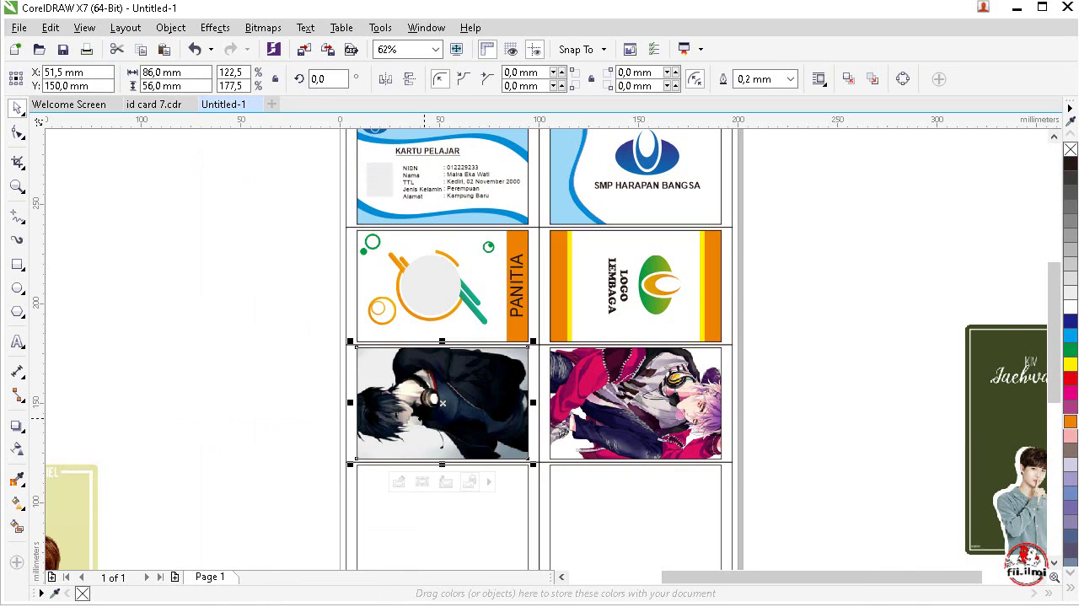
{"action": "scroll", "coordinate": [1055, 380], "scroll_direction": "down", "scroll_amount": 3}
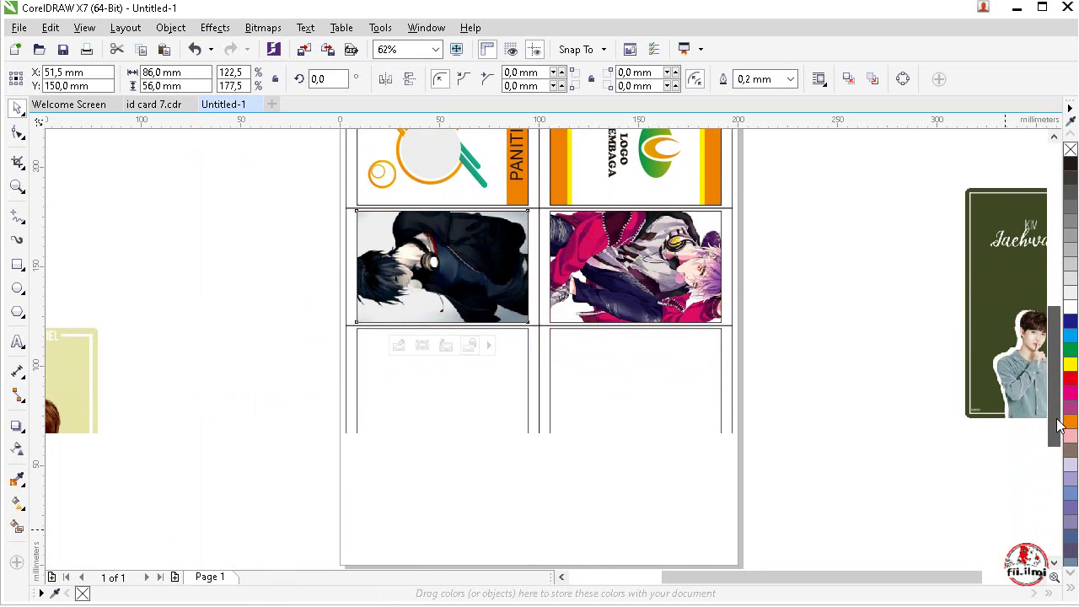
{"action": "left_click_drag", "start_coordinate": [92, 429], "coordinate": [241, 340]}
- Edit the left third-row PowerClip, shrink the dark-haired image to about 88.4 × 57.2 mm to fit its frame, and finish editing
{"action": "left_click", "coordinate": [424, 310]}
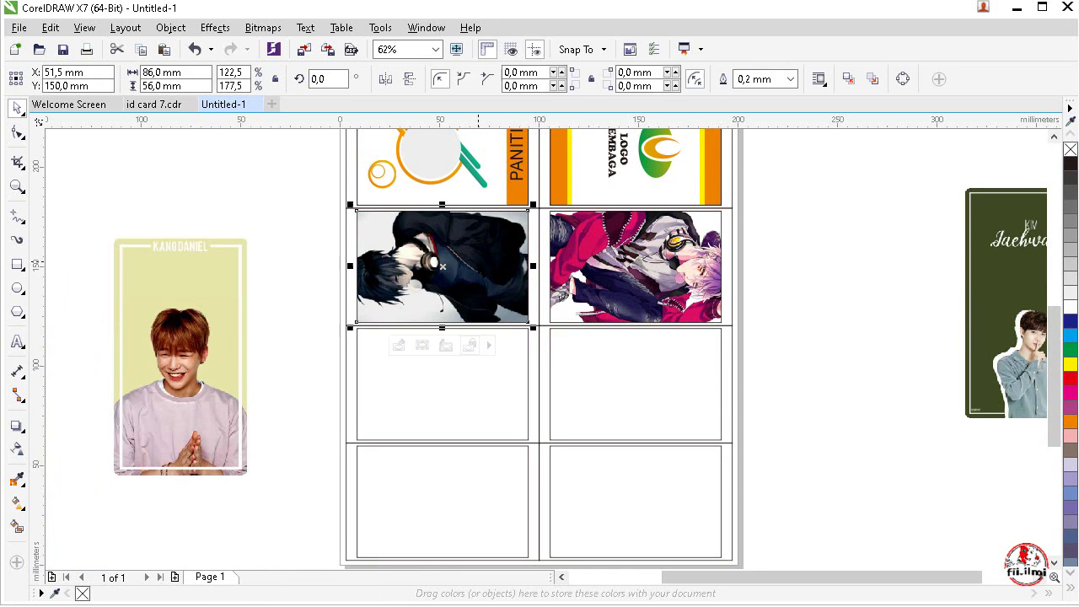
{"action": "left_click", "coordinate": [399, 348]}
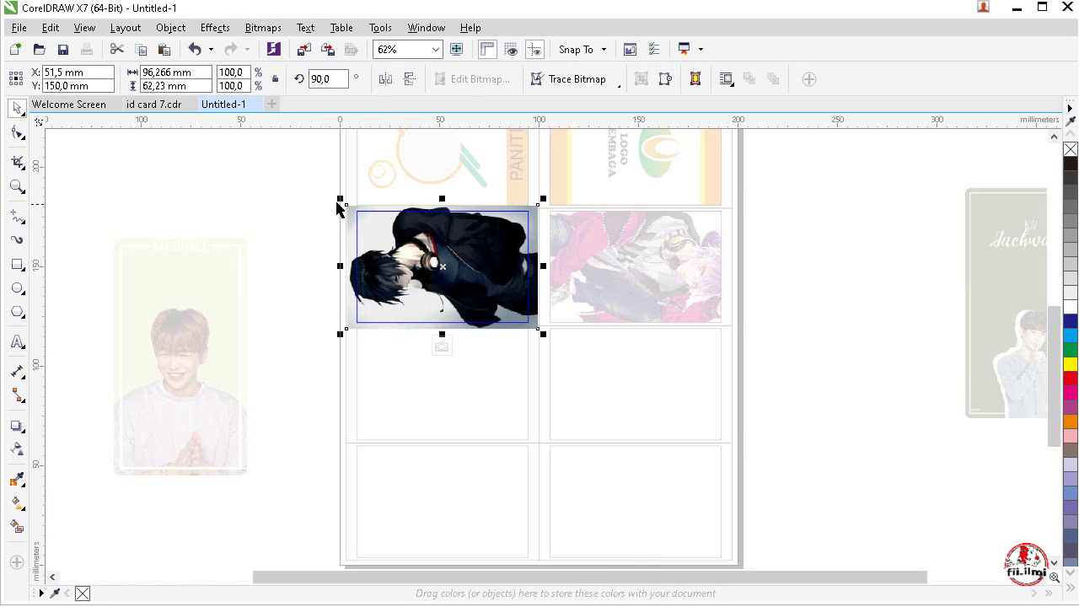
{"action": "left_click_drag", "start_coordinate": [340, 200], "coordinate": [348, 208]}
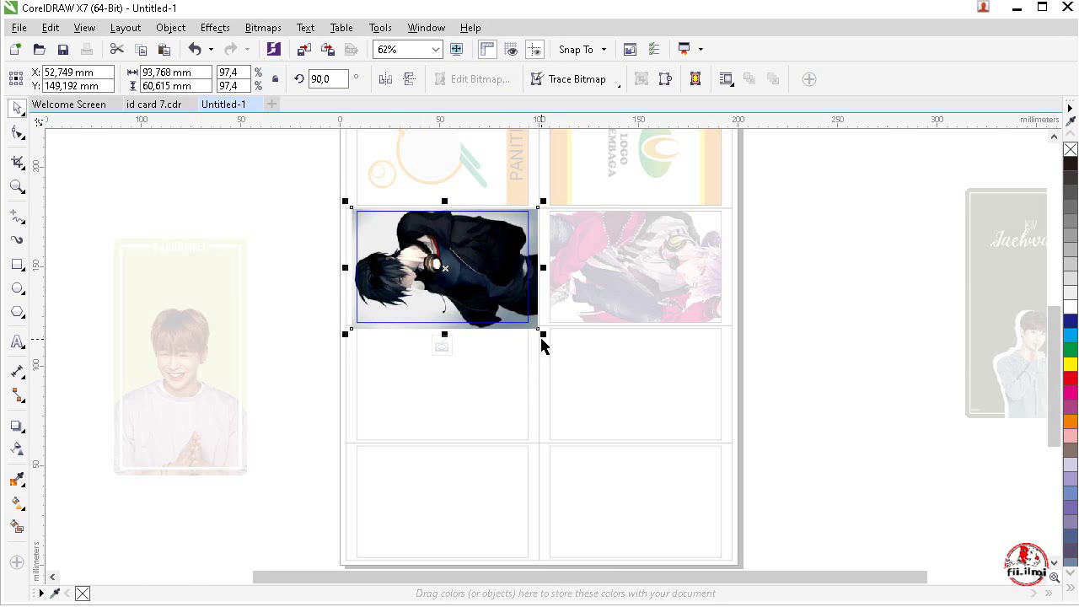
{"action": "left_click_drag", "start_coordinate": [541, 334], "coordinate": [532, 324]}
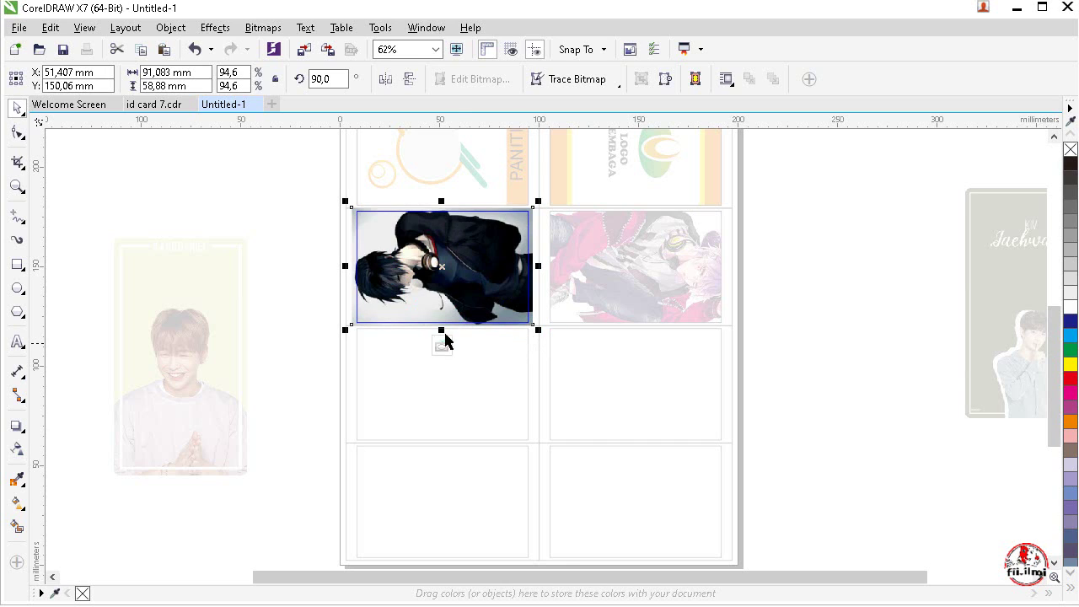
{"action": "left_click_drag", "start_coordinate": [344, 199], "coordinate": [350, 204]}
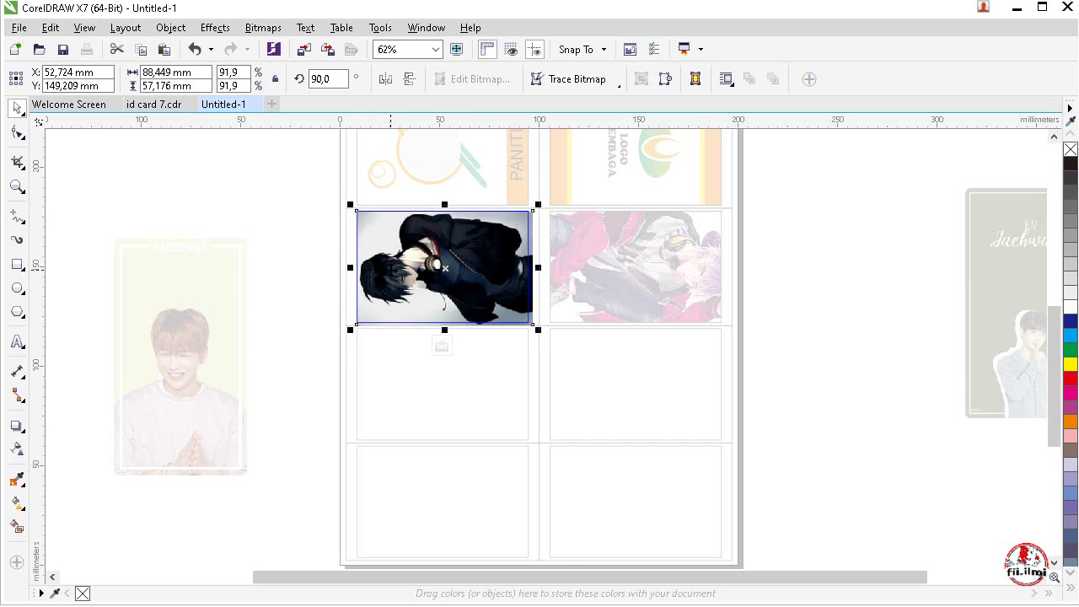
{"action": "left_click", "coordinate": [441, 345]}
{"action": "left_click", "coordinate": [321, 362]}
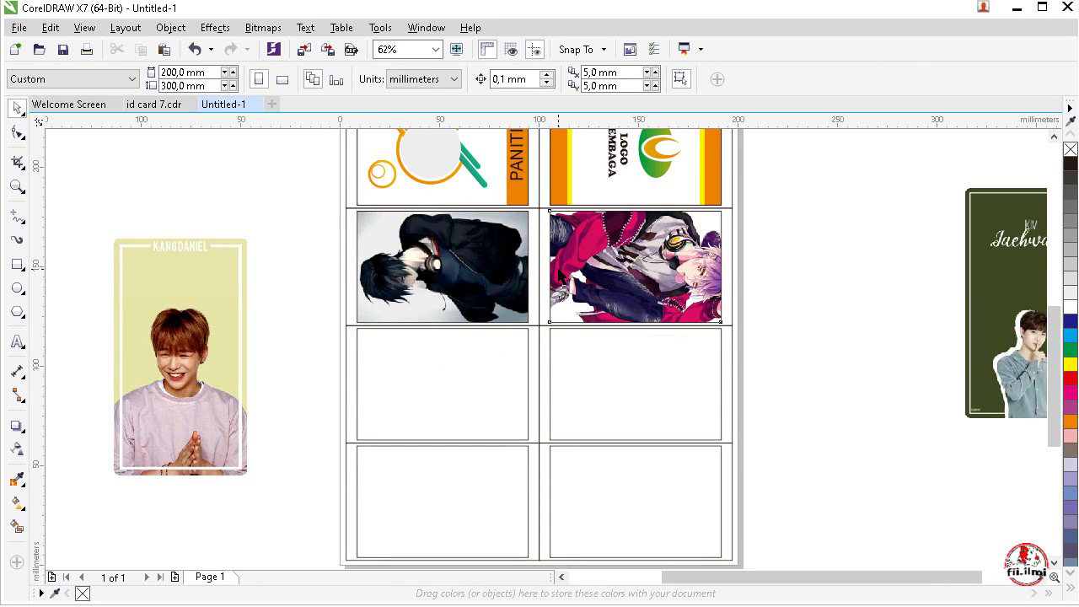
- Edit the right third-row PowerClip, scale the purple-haired image to about 96.8 × 56 mm, reposition it within the frame and finish editing
{"action": "left_click", "coordinate": [563, 277]}
{"action": "left_click", "coordinate": [591, 347]}
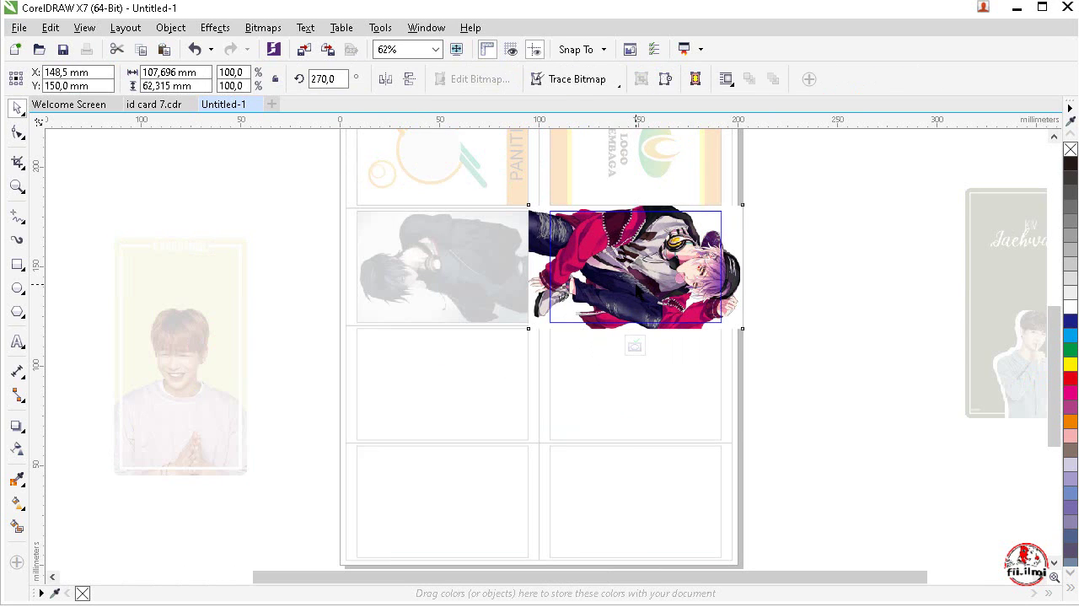
{"action": "left_click_drag", "start_coordinate": [742, 332], "coordinate": [730, 324]}
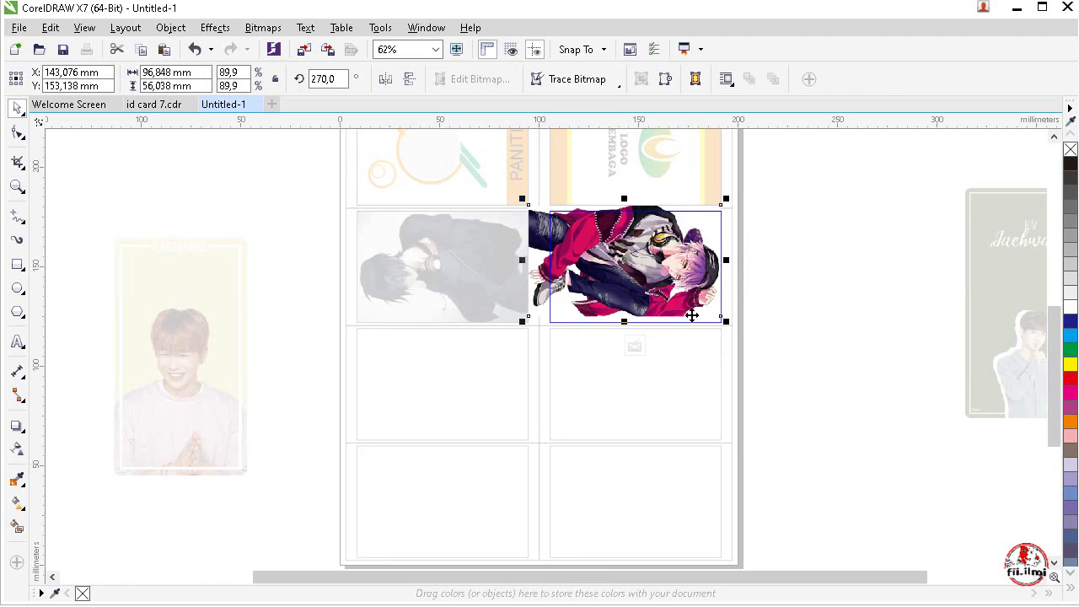
{"action": "left_click_drag", "start_coordinate": [679, 287], "coordinate": [676, 289]}
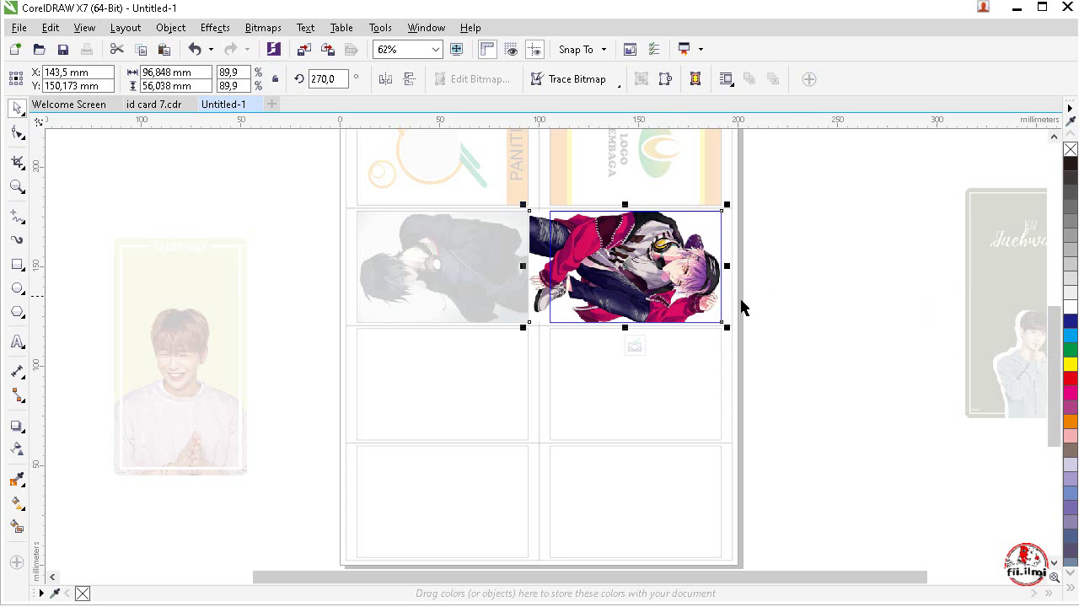
{"action": "left_click", "coordinate": [635, 346]}
{"action": "left_click", "coordinate": [784, 388]}
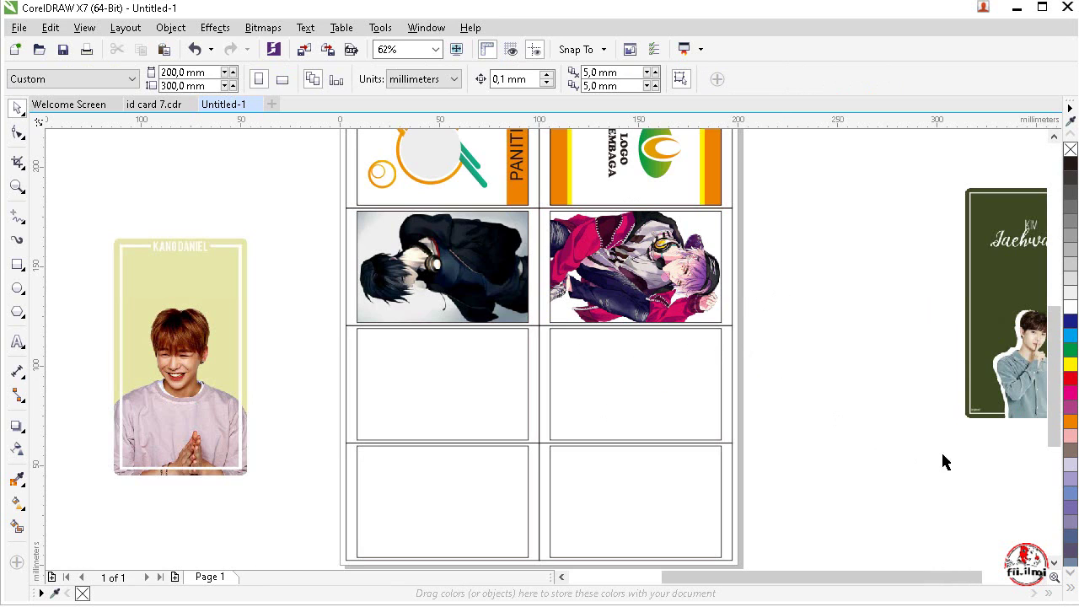
- Move the dark green portrait card closer to the page and rotate it by 270 degrees
{"action": "left_click_drag", "start_coordinate": [997, 379], "coordinate": [850, 427]}
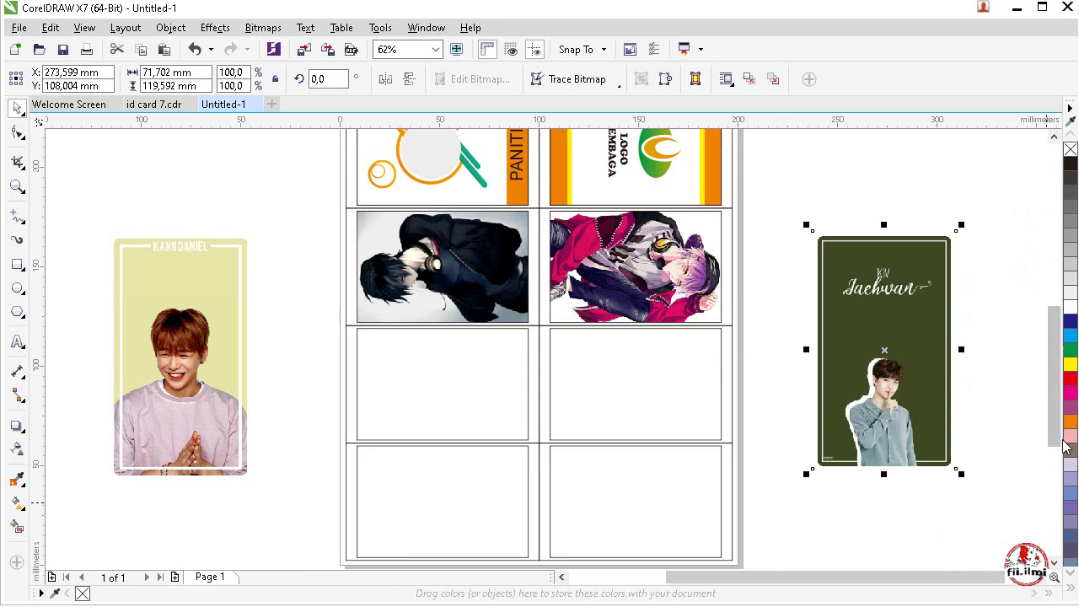
{"action": "mouse_move", "coordinate": [1054, 413]}
{"action": "left_mouse_down"}
{"action": "mouse_move", "coordinate": [1059, 470]}
{"action": "mouse_move", "coordinate": [1054, 404]}
{"action": "left_mouse_up"}
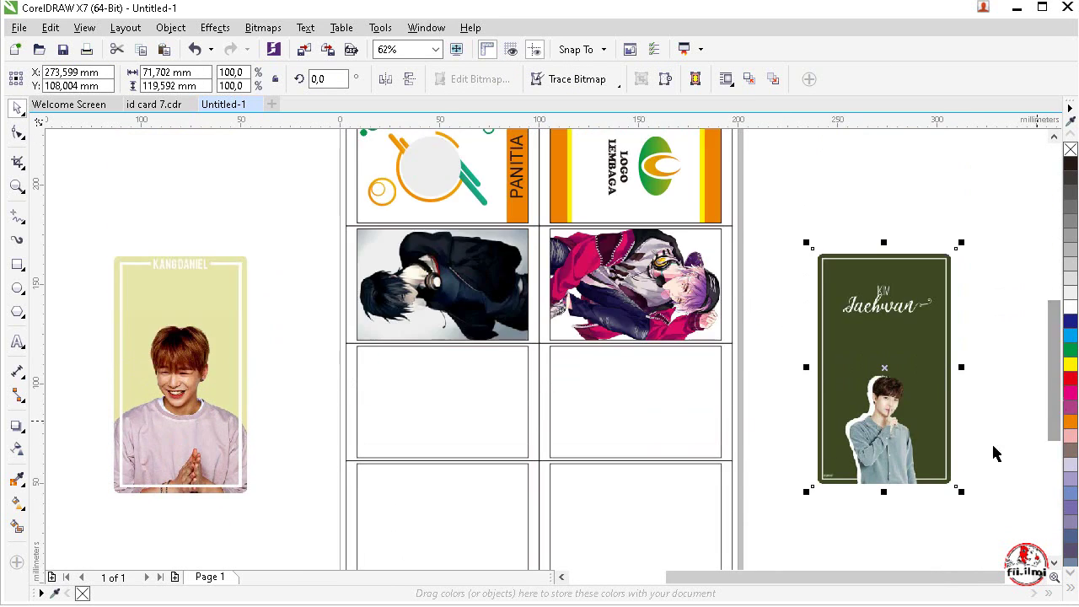
{"action": "double_click", "coordinate": [327, 78]}
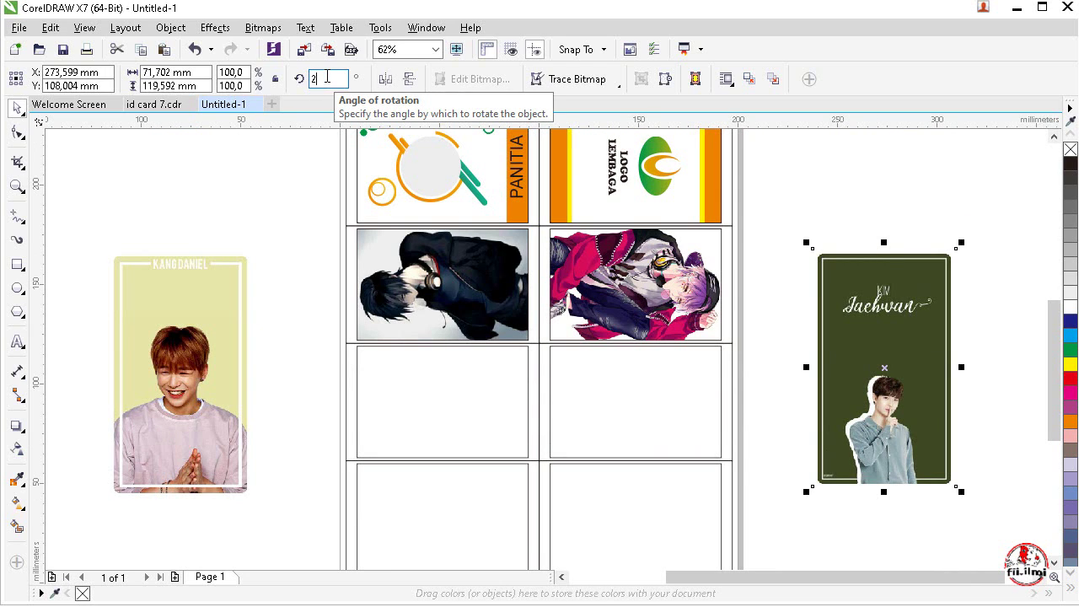
{"action": "key", "text": "Return"}
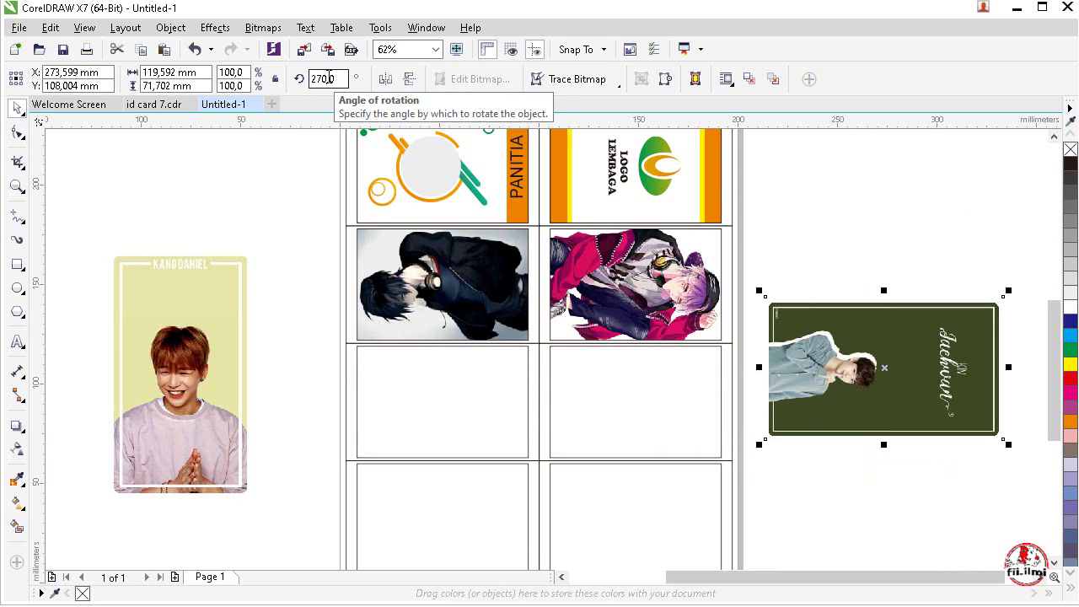
- Rotate the pale green portrait card by 90 degrees and PowerClip it inside the left frame of the fourth row
{"action": "left_click", "coordinate": [193, 381]}
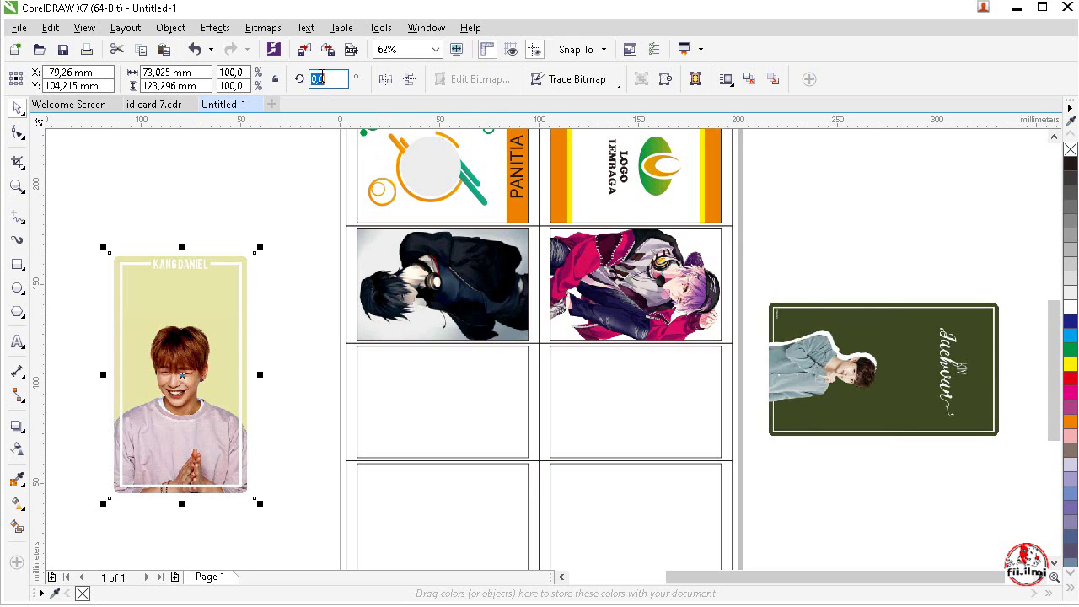
{"action": "key", "text": "Return"}
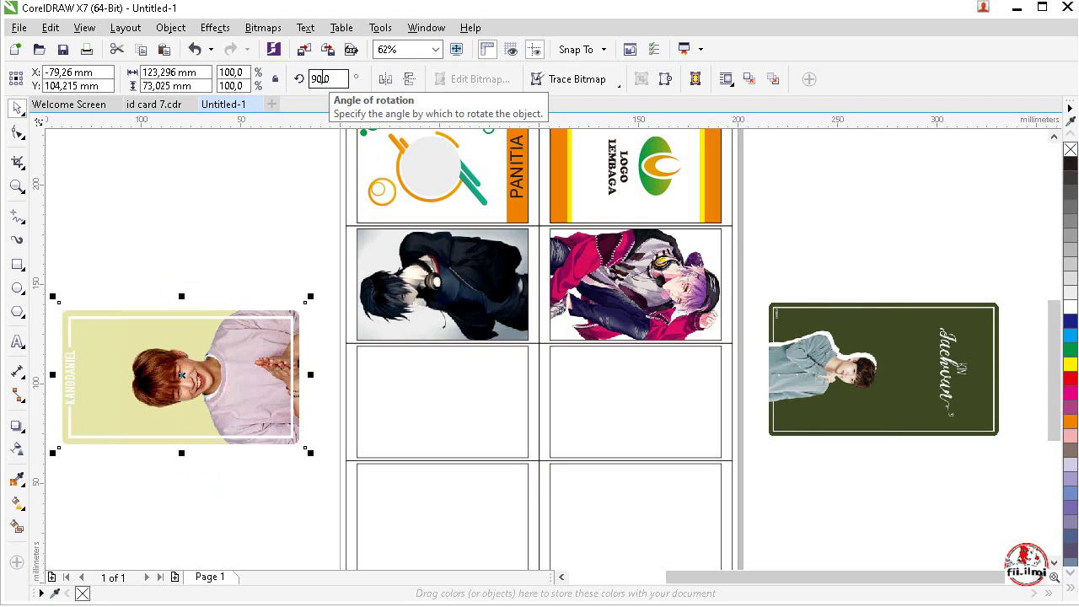
{"action": "right_click", "coordinate": [169, 393]}
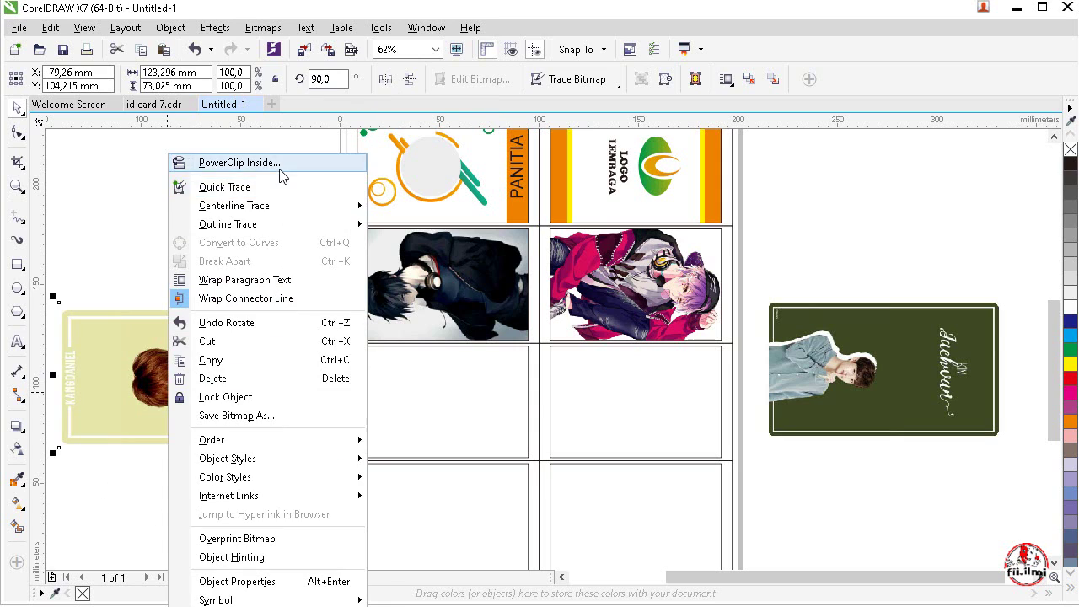
{"action": "left_click", "coordinate": [240, 163]}
{"action": "left_click", "coordinate": [410, 400]}
- PowerClip the dark green portrait card inside the right frame of the fourth row
{"action": "right_click", "coordinate": [841, 379]}
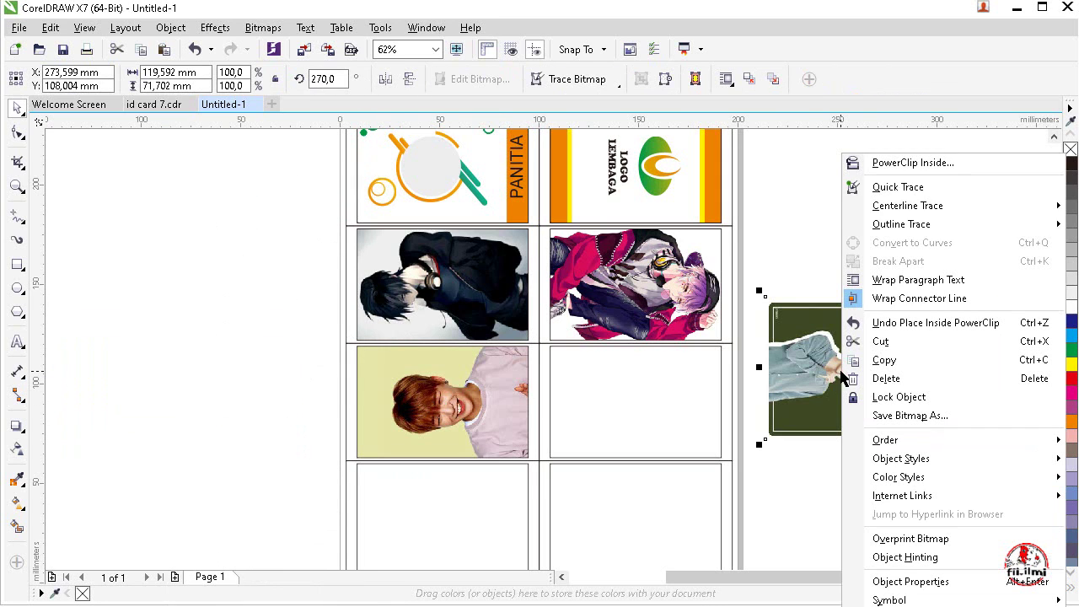
{"action": "left_click", "coordinate": [933, 167]}
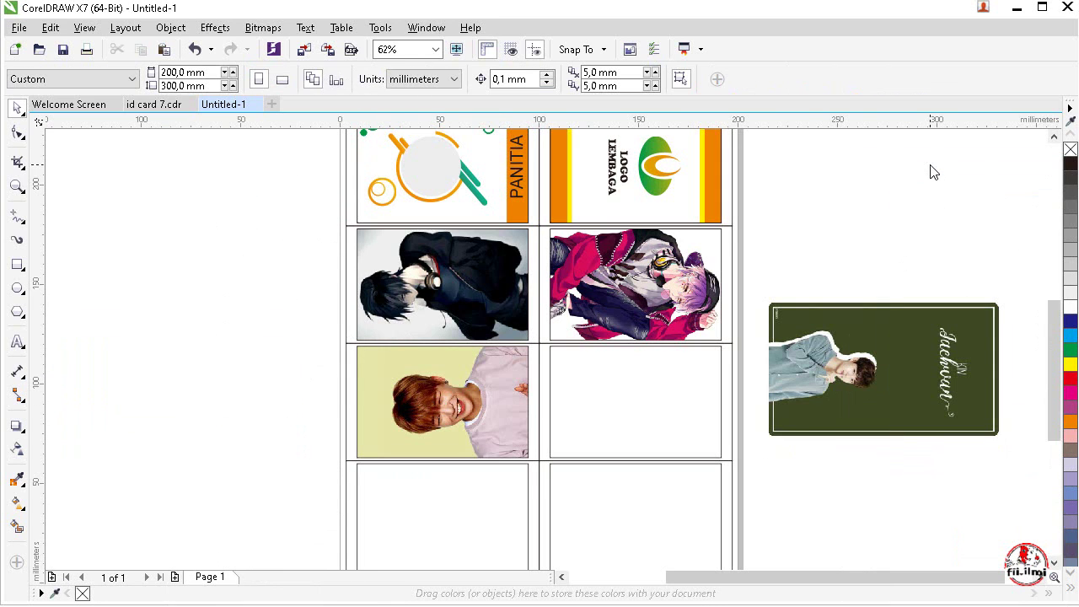
{"action": "left_click", "coordinate": [615, 408]}
- PowerClip the maple-leaf image inside the left frame and the blue-cap backpack image inside the right frame of the last row
{"action": "left_click_drag", "start_coordinate": [1054, 421], "coordinate": [1054, 480]}
{"action": "key", "text": "z"}
{"action": "left_click", "coordinate": [666, 386]}
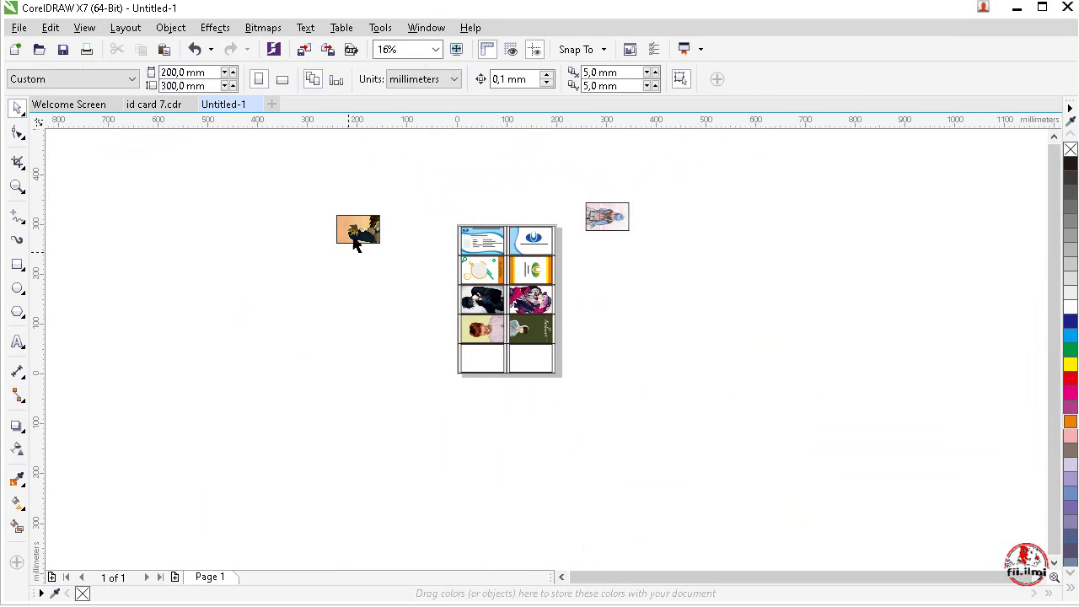
{"action": "left_click_drag", "start_coordinate": [362, 233], "coordinate": [481, 359]}
{"action": "left_click_drag", "start_coordinate": [602, 229], "coordinate": [531, 359]}
- Edit the left fourth-row PowerClip, resize the pale green portrait card to about 98.8 × 63.1 mm, align it within the frame and finish editing
{"action": "key", "text": "z"}
{"action": "scroll", "coordinate": [409, 366], "scroll_direction": "up", "scroll_amount": 5}
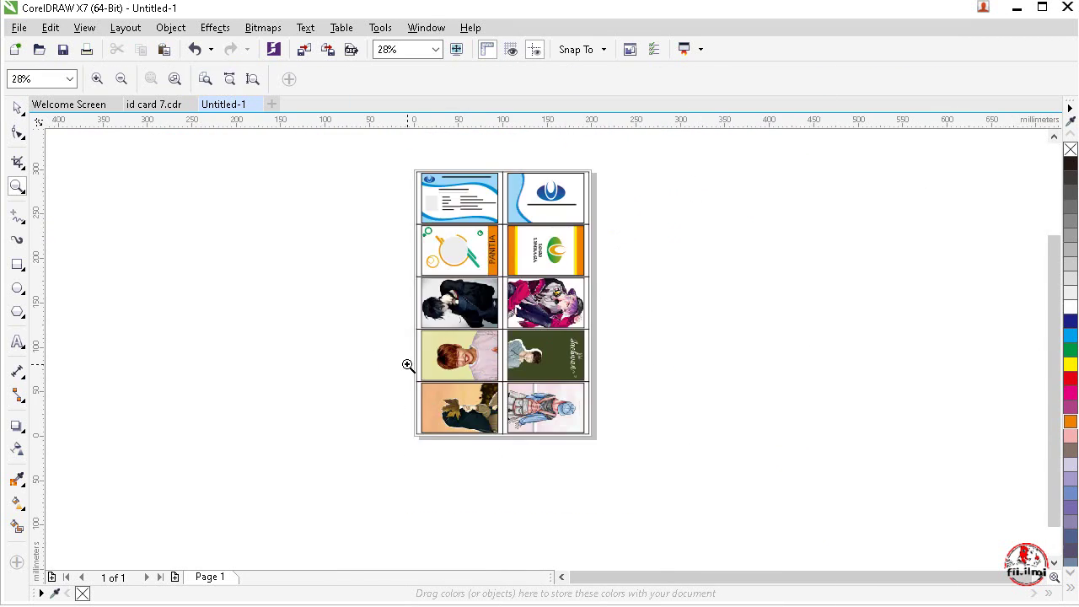
{"action": "left_click", "coordinate": [15, 108]}
{"action": "left_click_drag", "start_coordinate": [507, 316], "coordinate": [678, 254]}
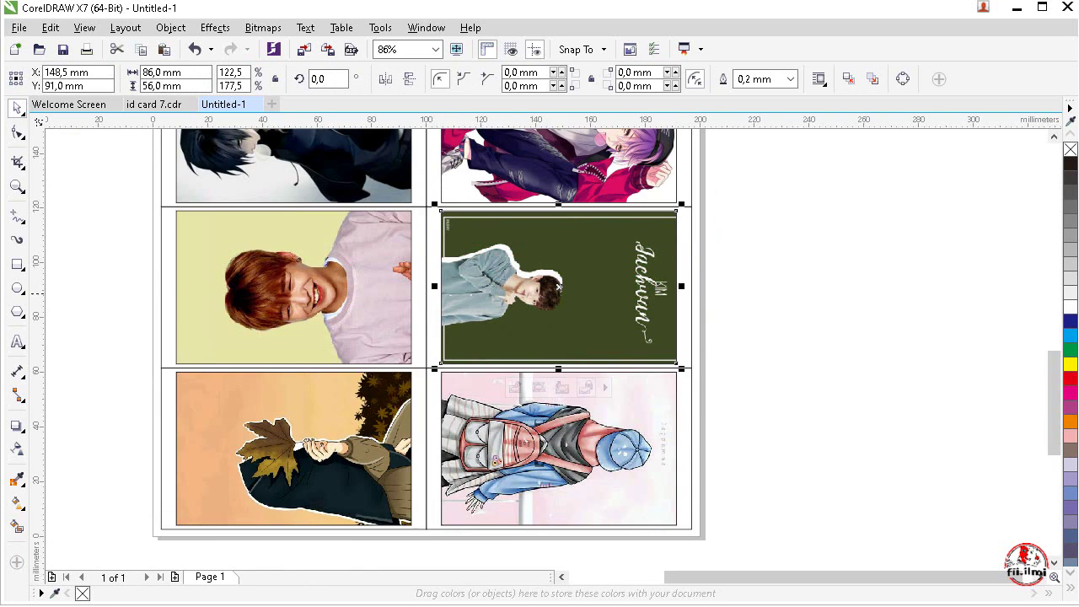
{"action": "left_click_drag", "start_coordinate": [295, 286], "coordinate": [242, 272]}
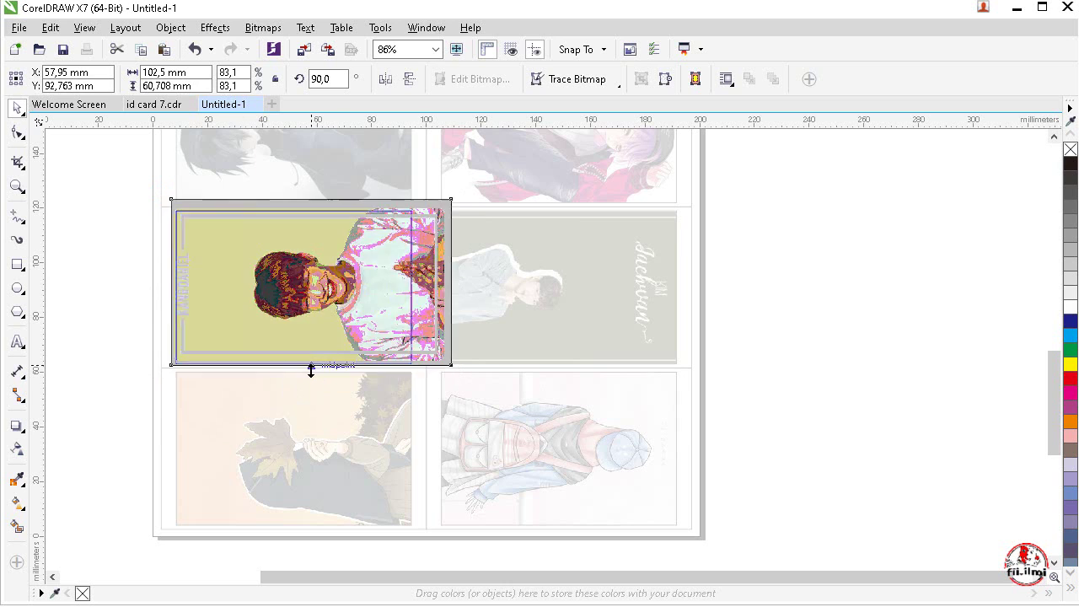
{"action": "left_click_drag", "start_coordinate": [309, 370], "coordinate": [308, 377]}
{"action": "left_click_drag", "start_coordinate": [456, 285], "coordinate": [446, 285]}
{"action": "left_click_drag", "start_coordinate": [254, 314], "coordinate": [259, 314]}
{"action": "left_click", "coordinate": [328, 438]}
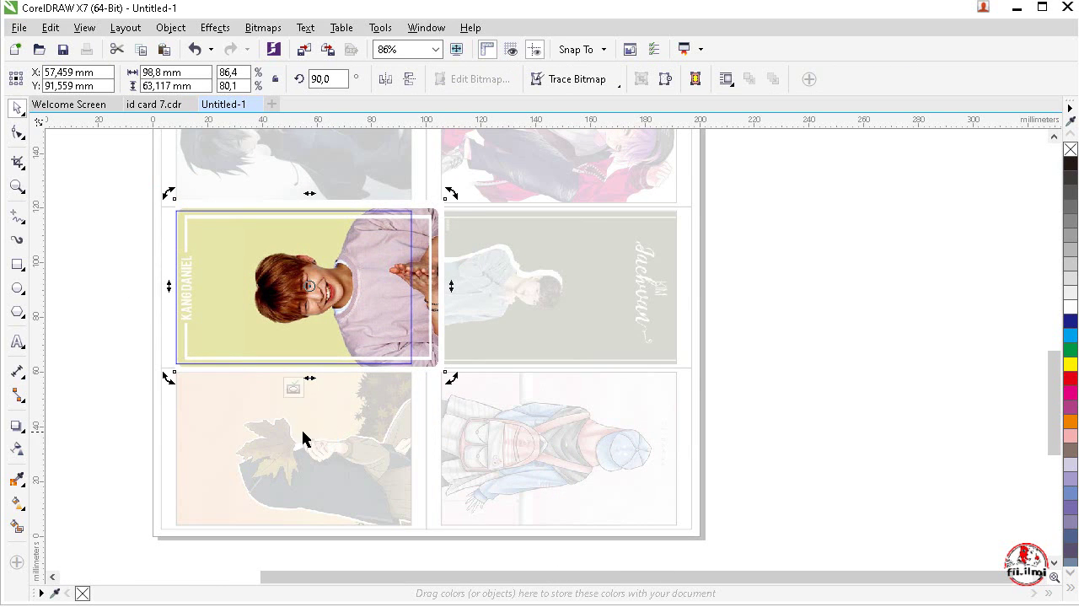
{"action": "left_click", "coordinate": [292, 388]}
{"action": "left_click", "coordinate": [95, 321]}
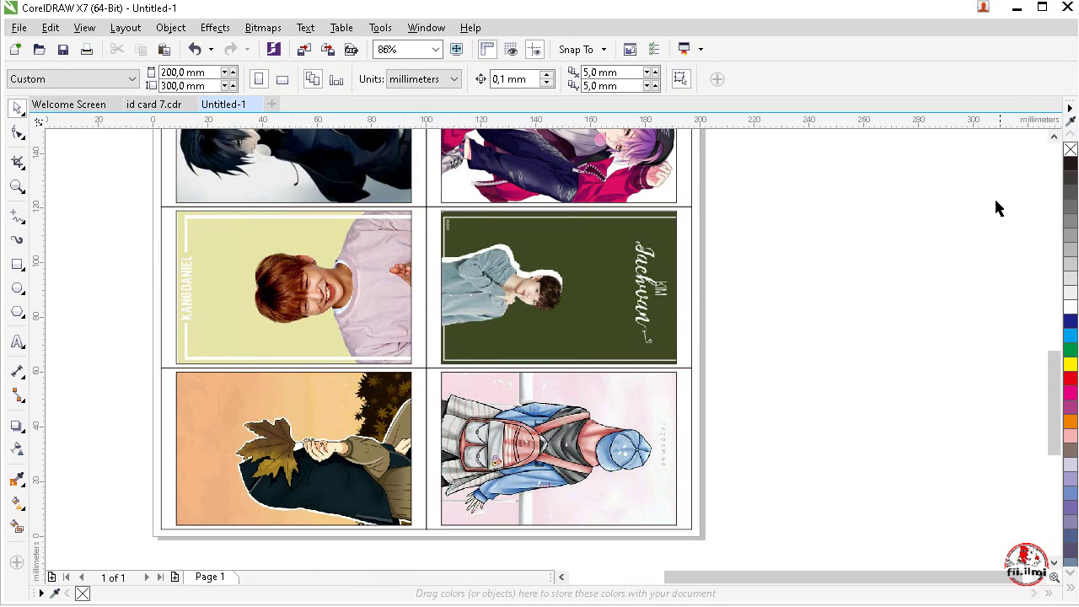
{"action": "left_click_drag", "start_coordinate": [1055, 422], "coordinate": [1060, 342]}
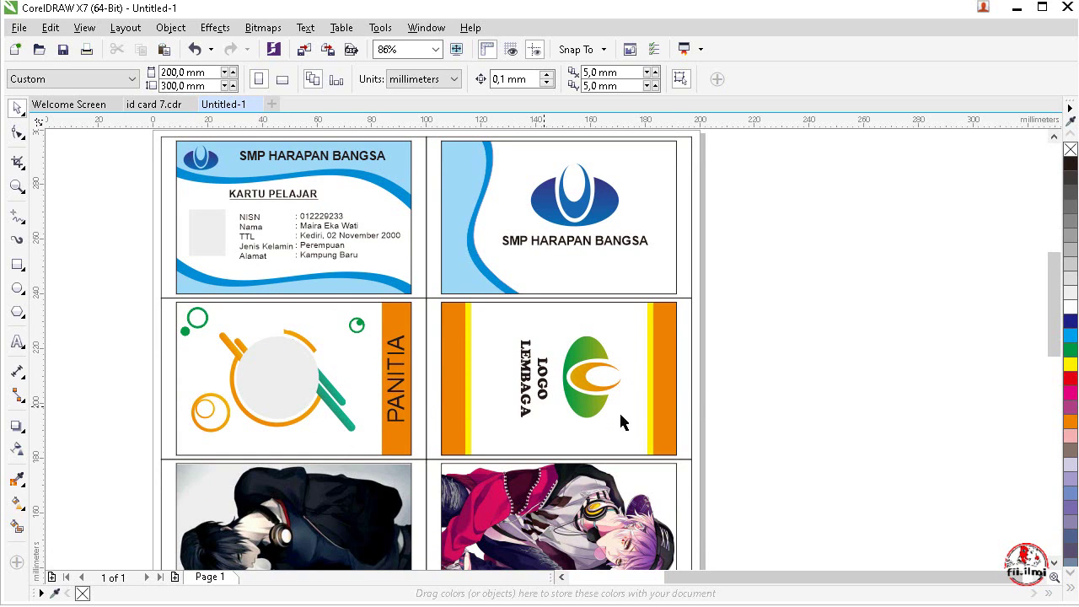
- Export the finished card sheet to the Documents folder as a JPG file named id 8
{"action": "left_click_drag", "start_coordinate": [1054, 331], "coordinate": [1053, 380]}
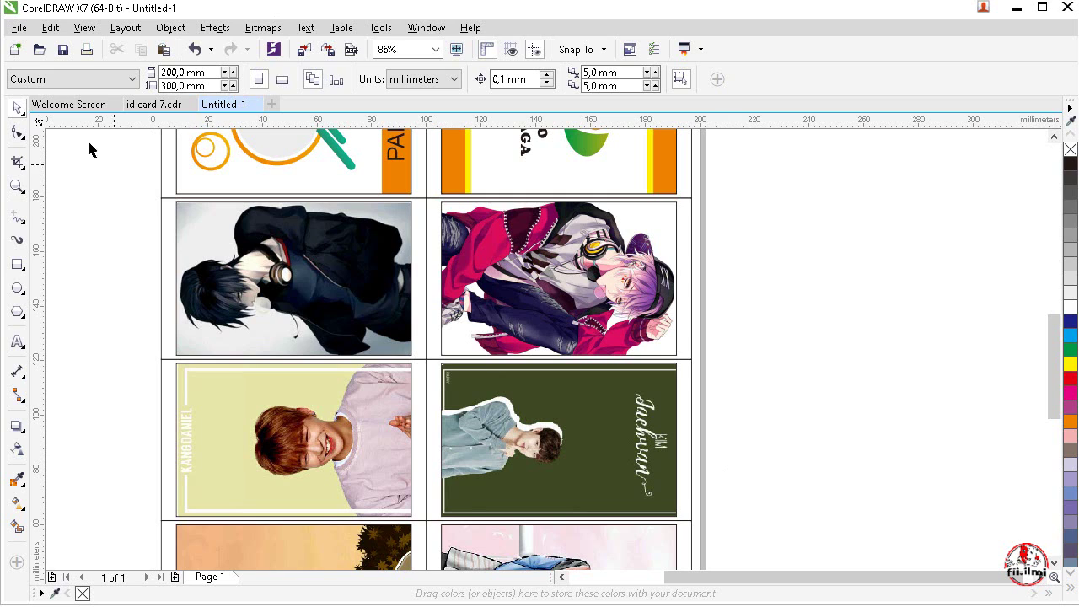
{"action": "left_click", "coordinate": [18, 27]}
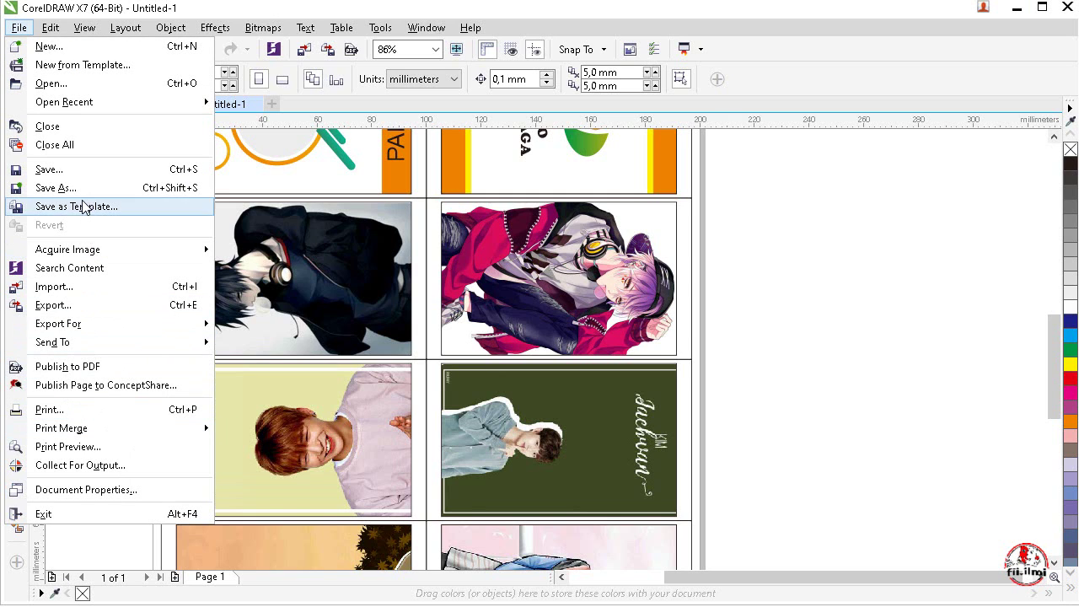
{"action": "left_click", "coordinate": [83, 309]}
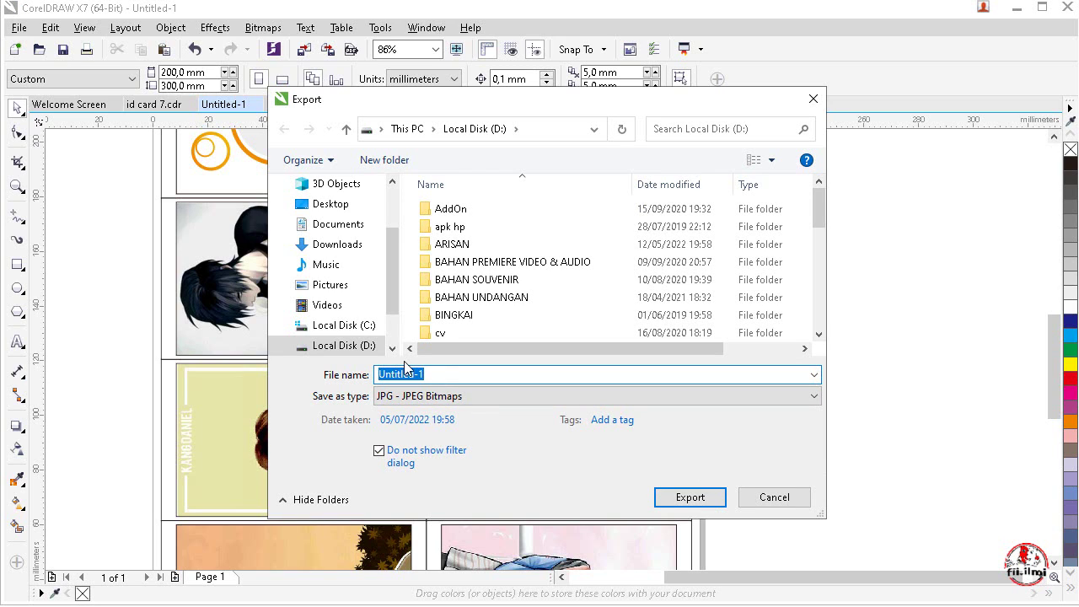
{"action": "type", "text": "id"}
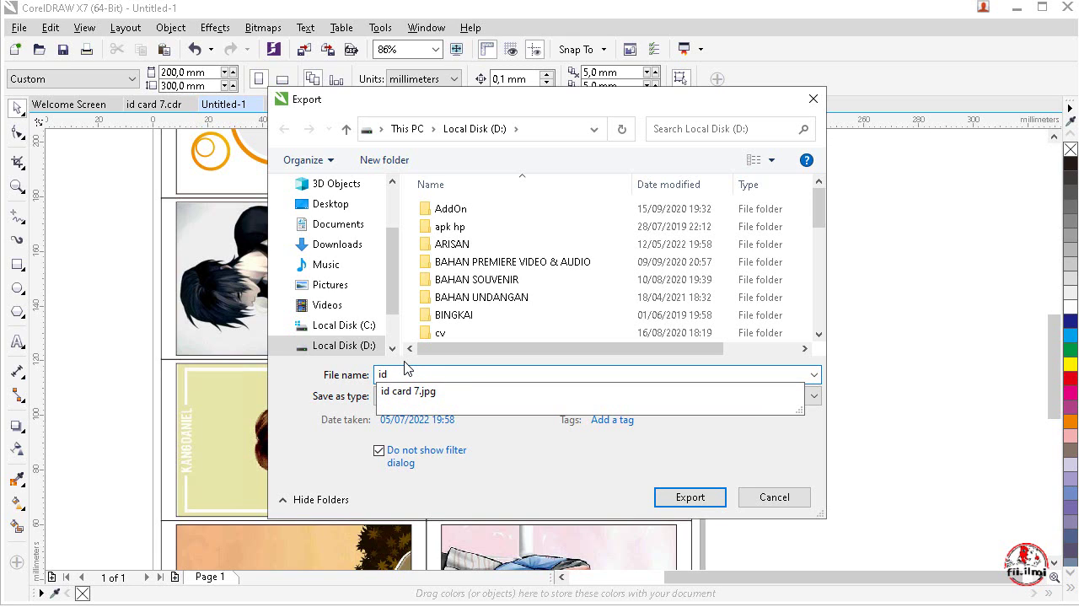
{"action": "type", "text": " 8"}
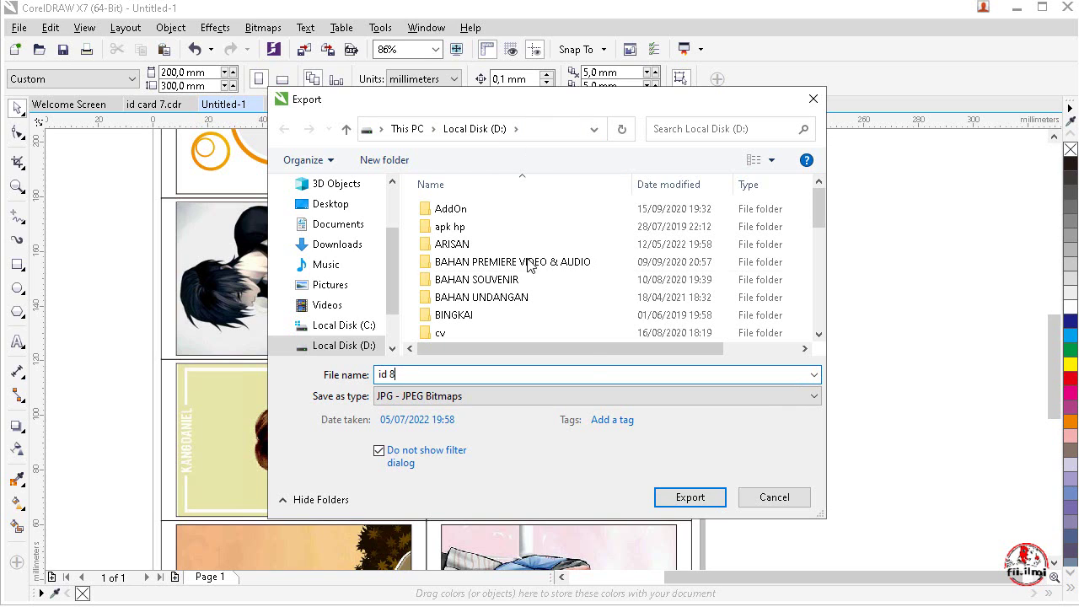
{"action": "left_click", "coordinate": [340, 231]}
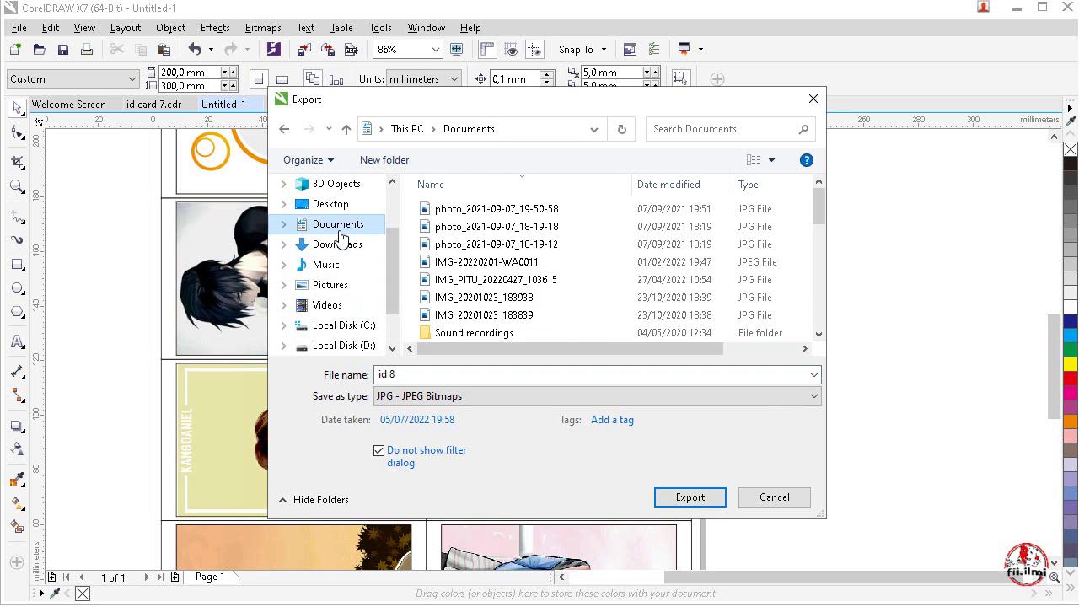
{"action": "left_click", "coordinate": [683, 506]}
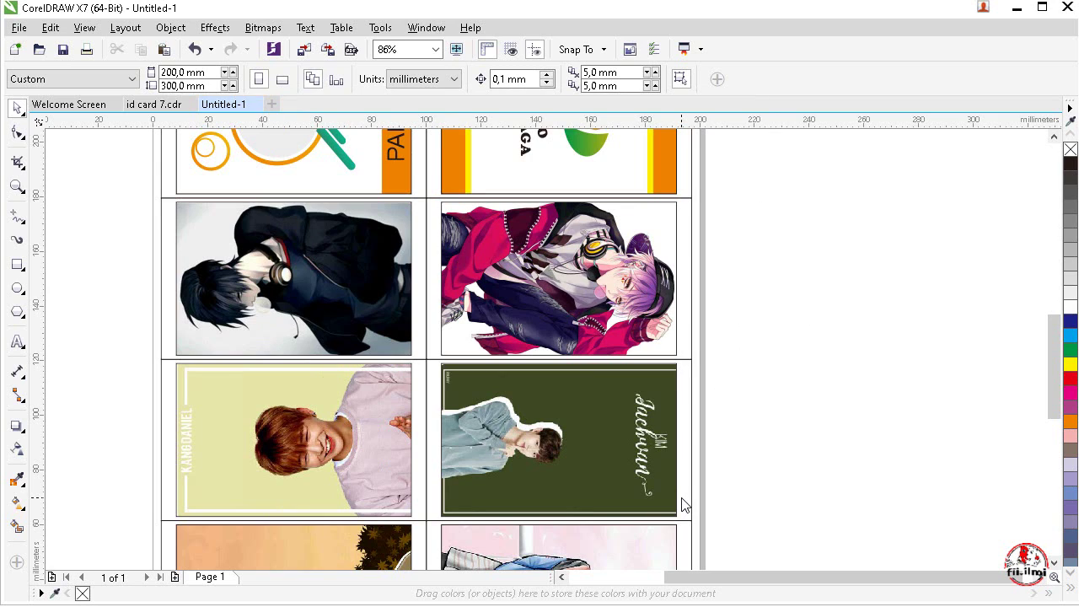
- Add a second page, import the id 8 JPG from Documents onto it and centre the image on the page
{"action": "left_click", "coordinate": [175, 577]}
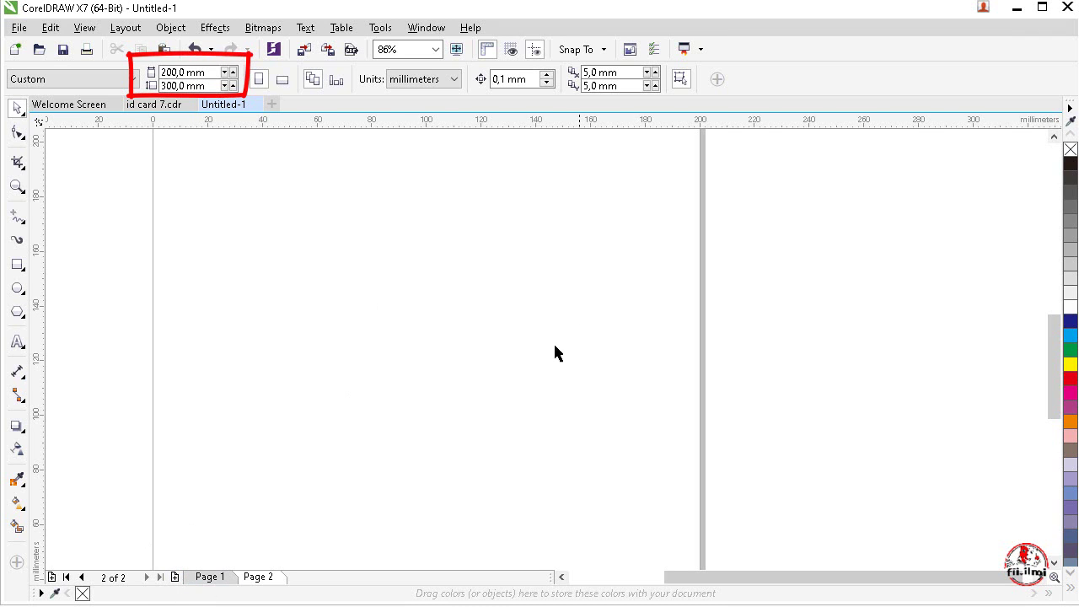
{"action": "key", "text": "shift+F4"}
{"action": "left_click", "coordinate": [305, 51]}
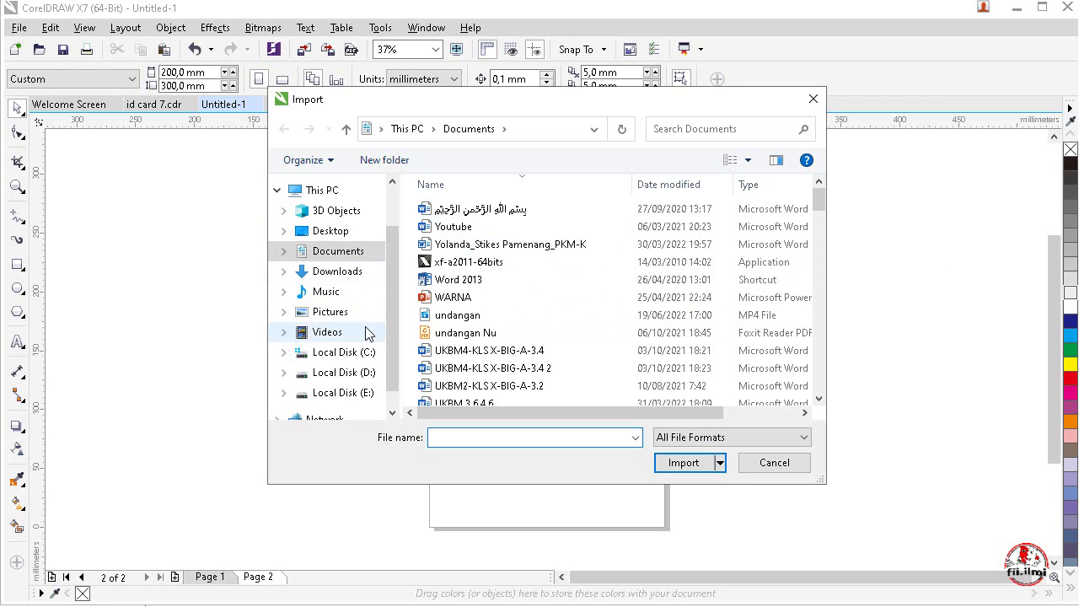
{"action": "left_click", "coordinate": [582, 367]}
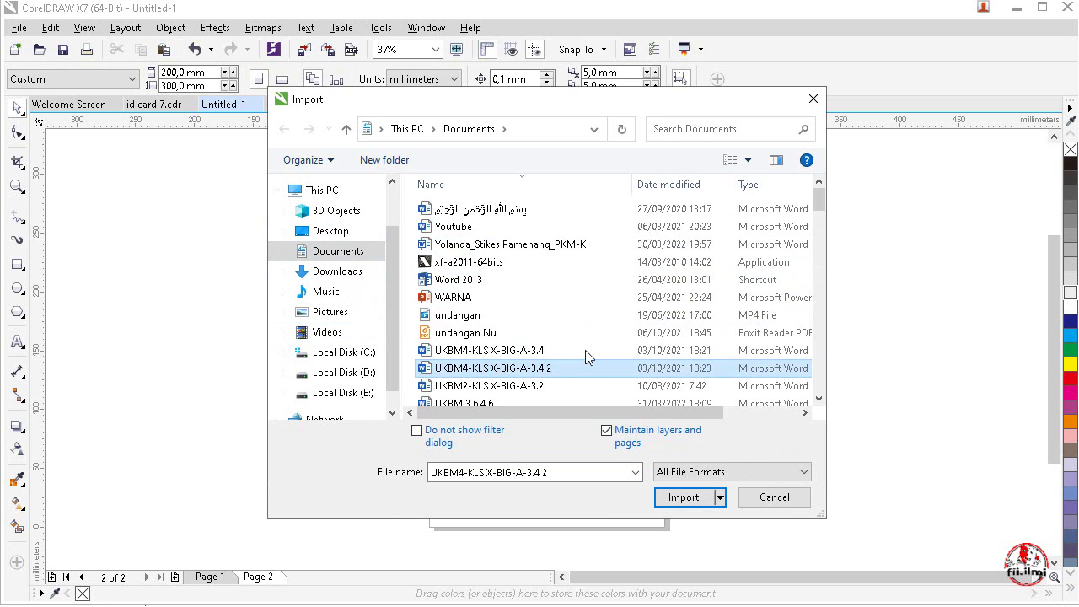
{"action": "type", "text": "id 8"}
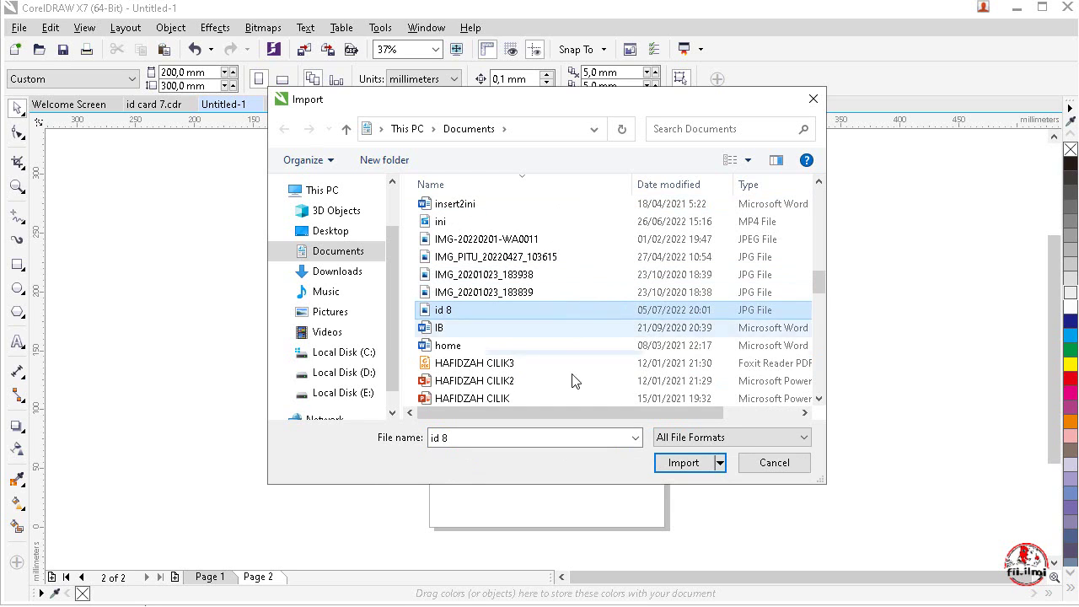
{"action": "left_click", "coordinate": [684, 463]}
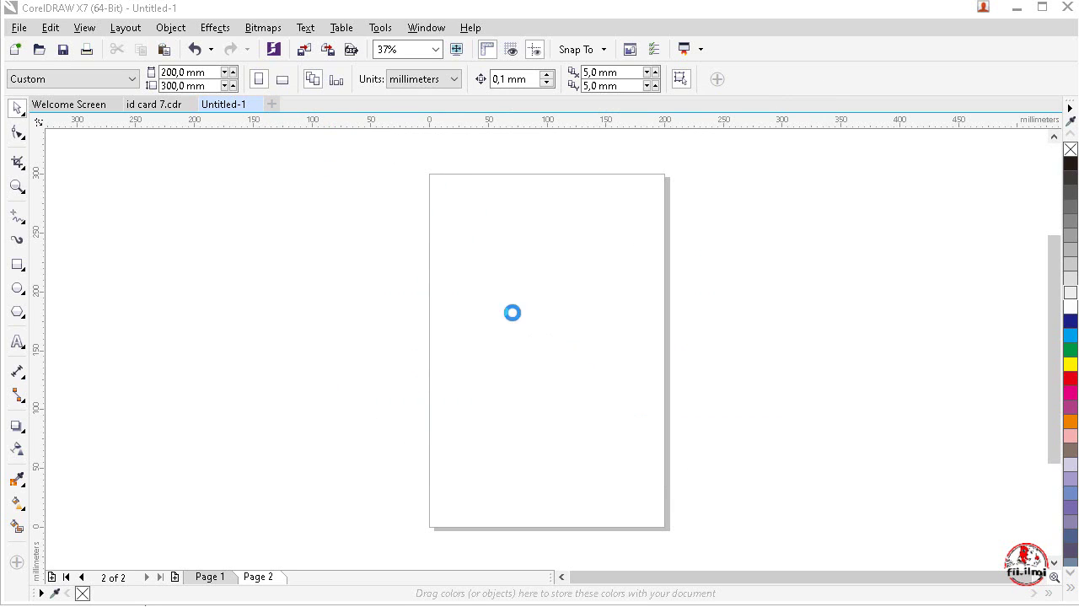
{"action": "left_click", "coordinate": [433, 182]}
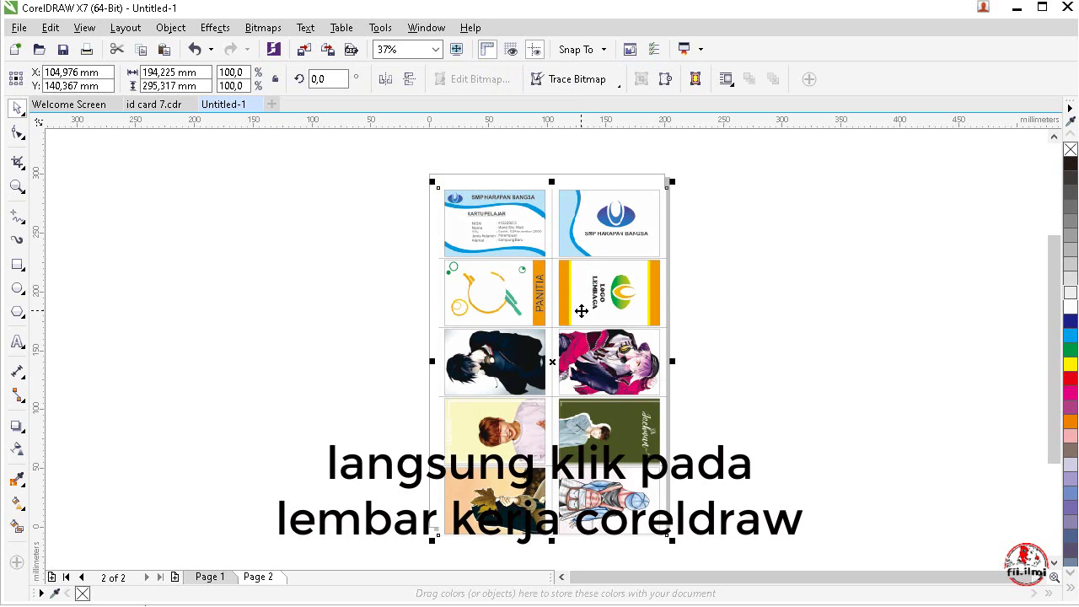
{"action": "key", "text": "p"}
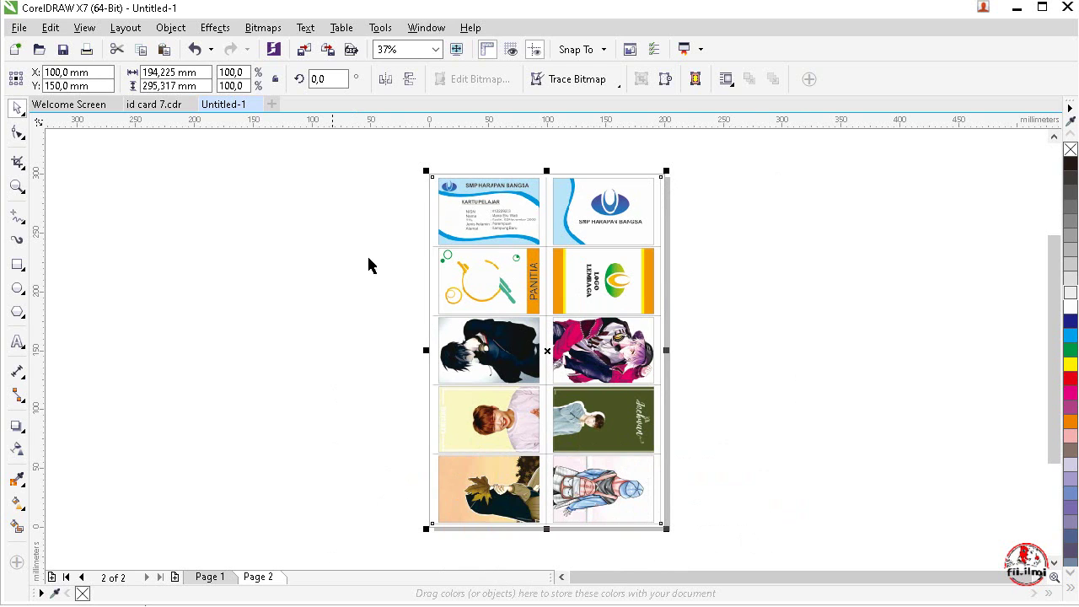
{"action": "left_click", "coordinate": [708, 346]}
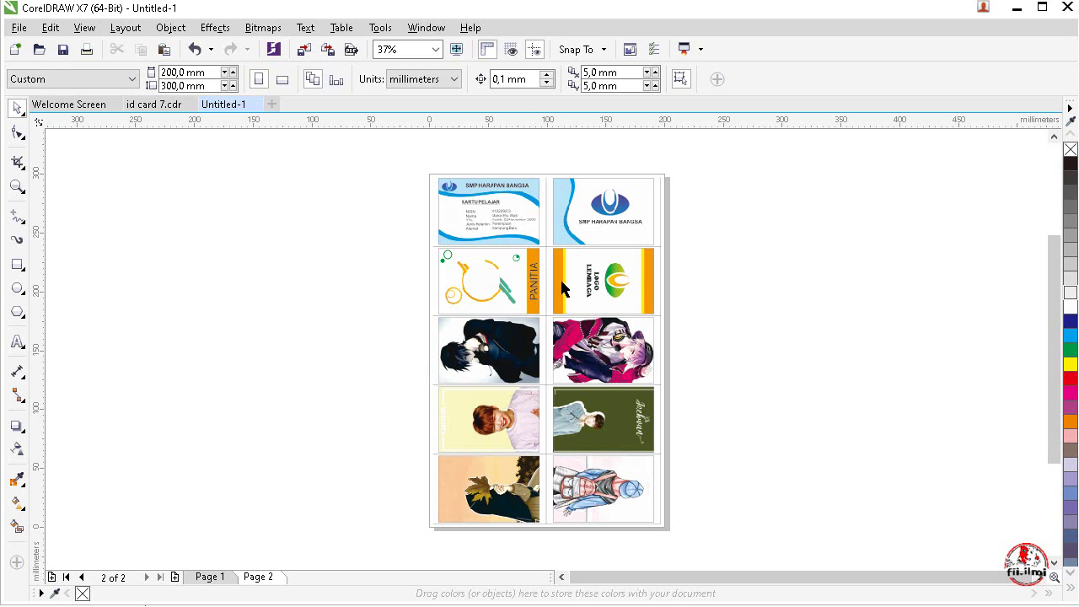
- Open the print preview and limit the print range to the current page in the print options
{"action": "left_click", "coordinate": [18, 28]}
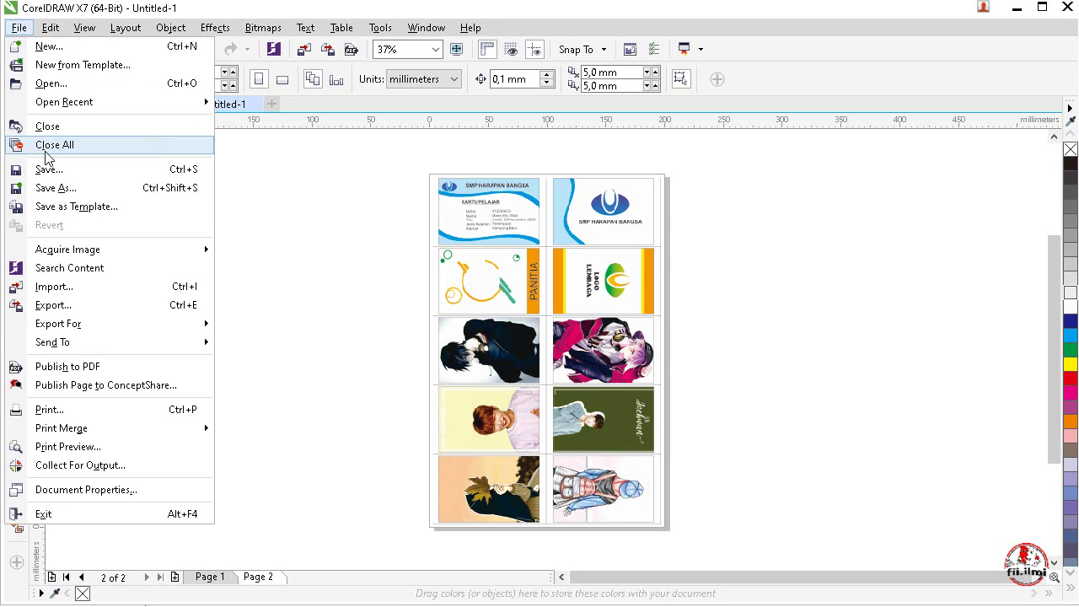
{"action": "left_click", "coordinate": [15, 32]}
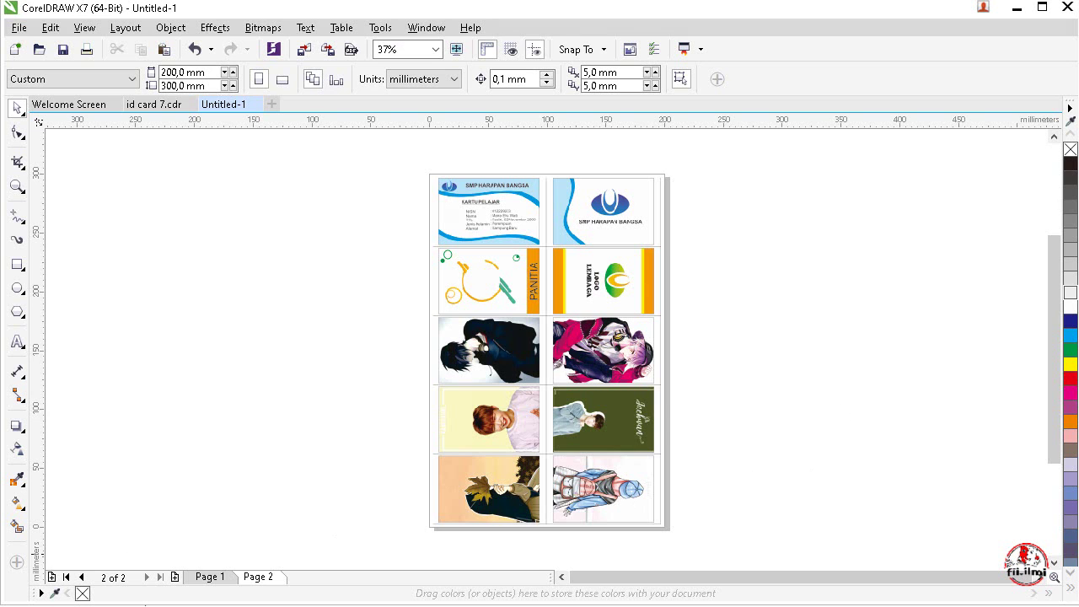
{"action": "left_click", "coordinate": [18, 27]}
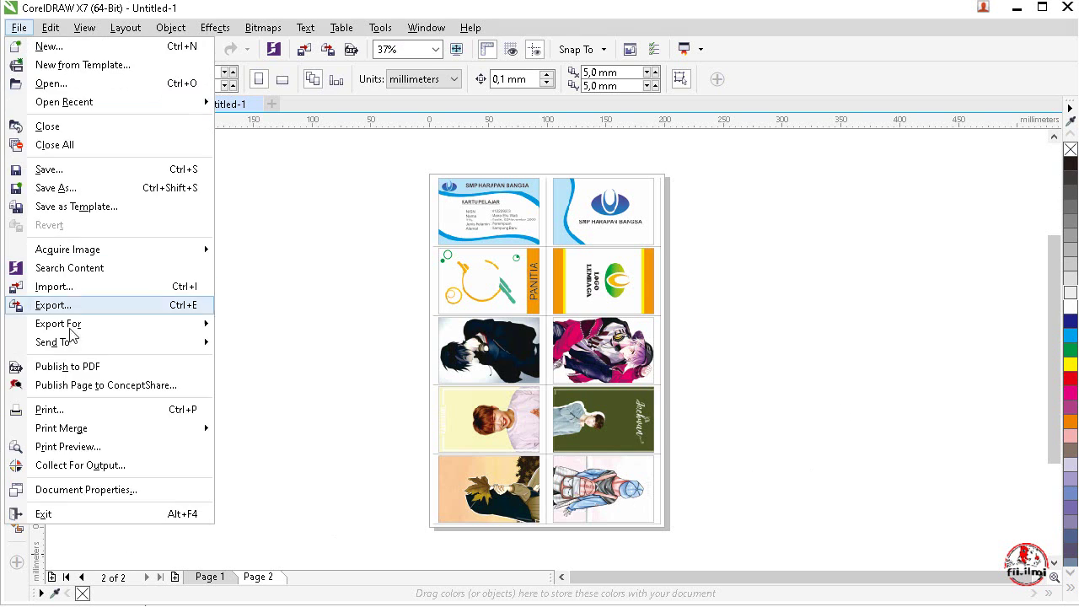
{"action": "left_click", "coordinate": [82, 447]}
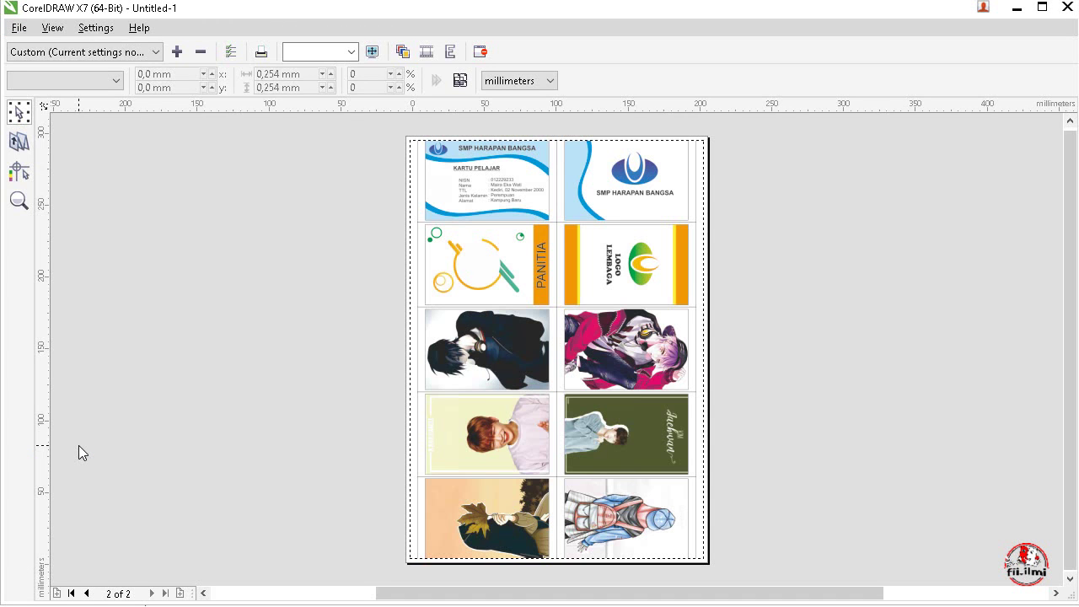
{"action": "left_click", "coordinate": [231, 53]}
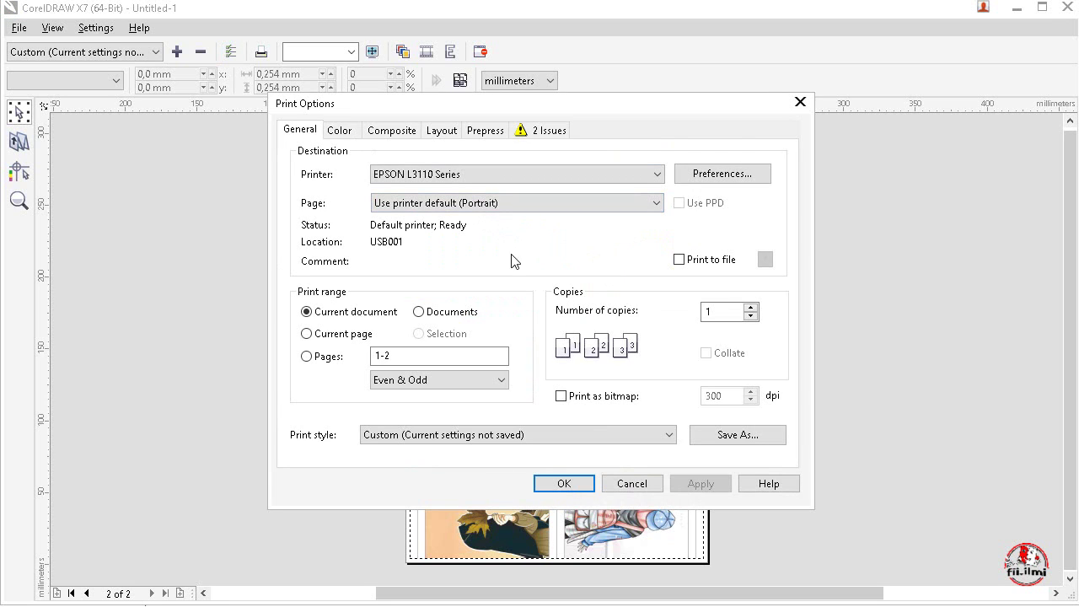
{"action": "left_click", "coordinate": [326, 338]}
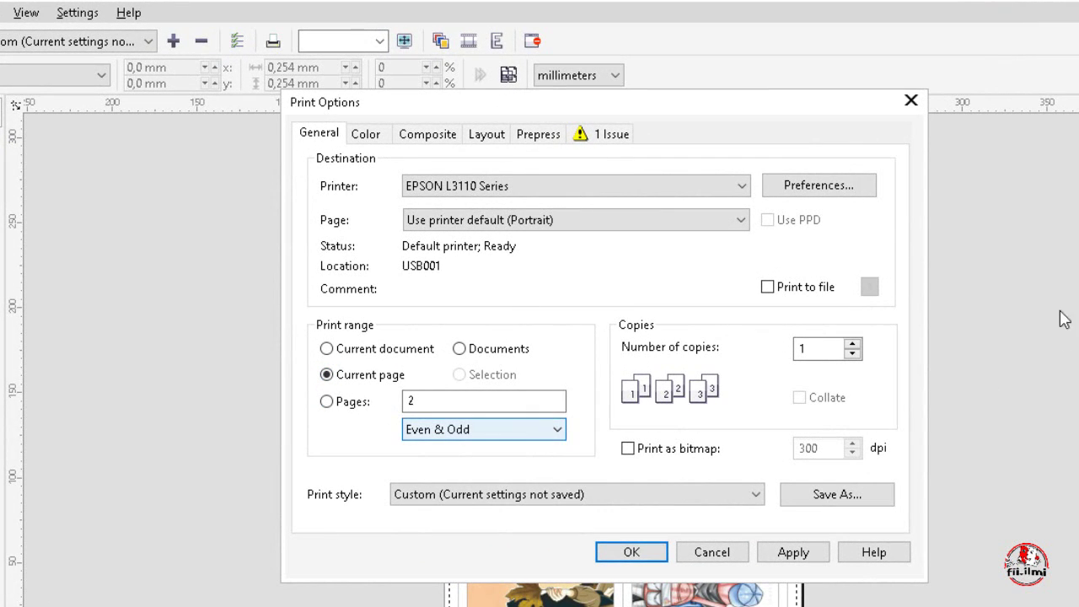
- Set the printer's document size to a user-defined paper size of 200 mm width and 300 mm height
{"action": "left_click", "coordinate": [805, 187]}
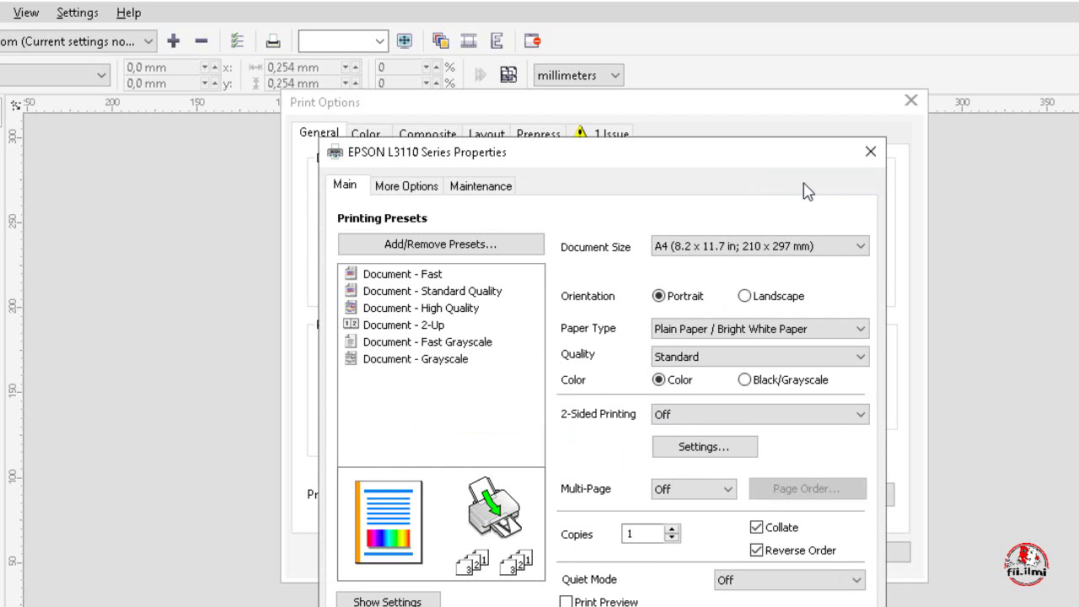
{"action": "left_click", "coordinate": [794, 248]}
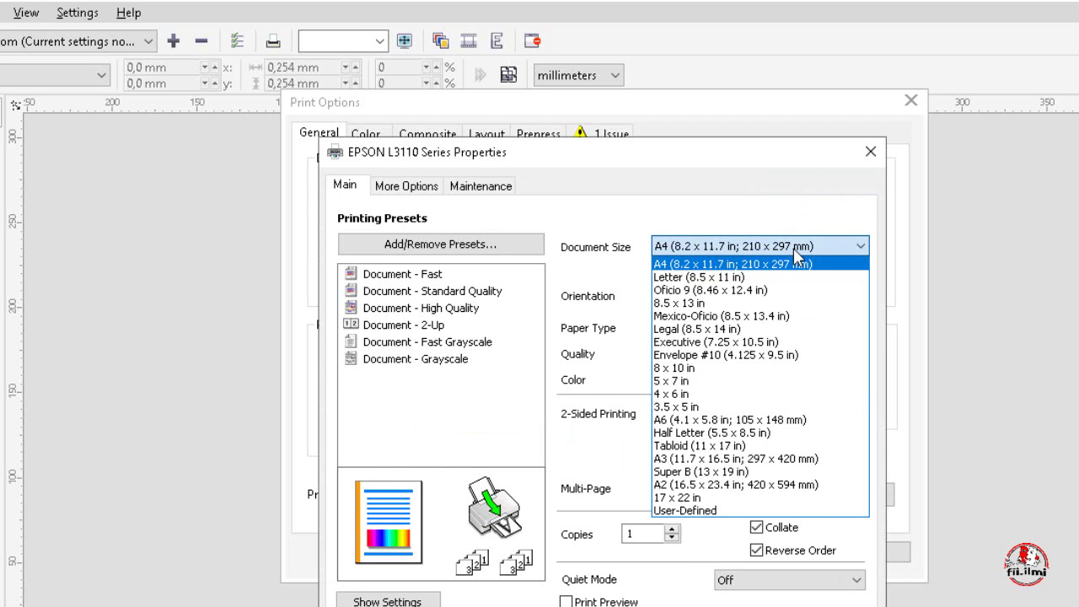
{"action": "left_click", "coordinate": [763, 511]}
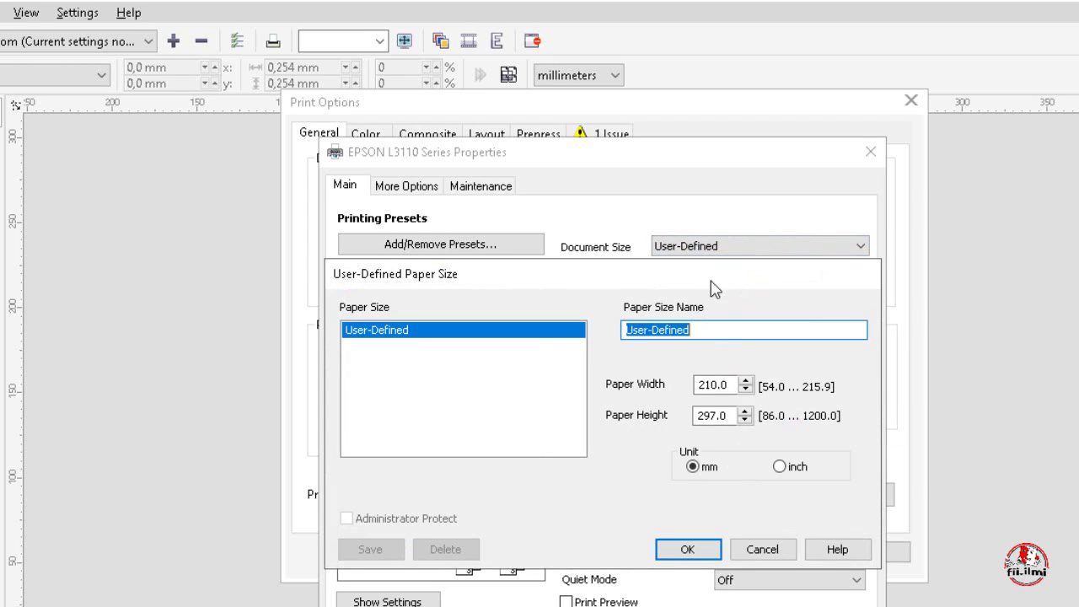
{"action": "left_click", "coordinate": [713, 383]}
{"action": "double_click", "coordinate": [712, 383]}
{"action": "type", "text": "2"}
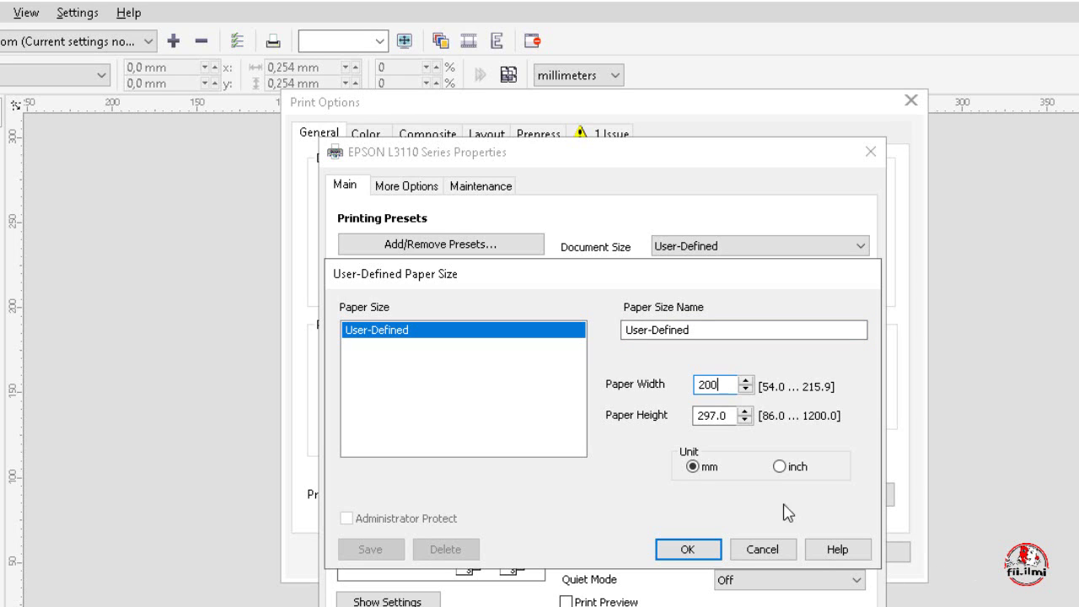
{"action": "type", "text": "00"}
{"action": "double_click", "coordinate": [705, 415]}
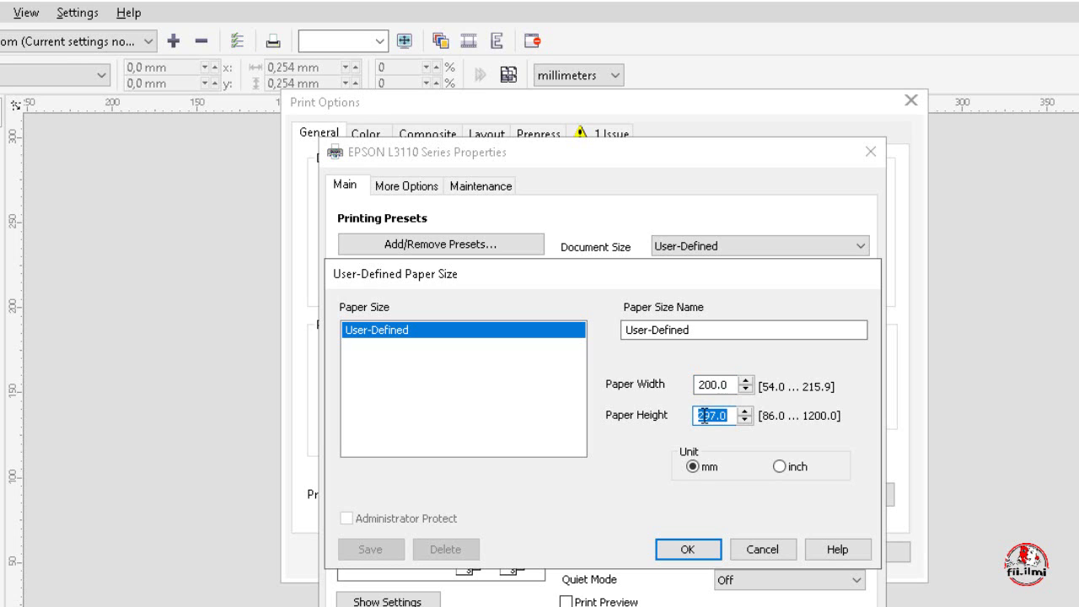
{"action": "type", "text": "300"}
{"action": "left_click", "coordinate": [695, 549]}
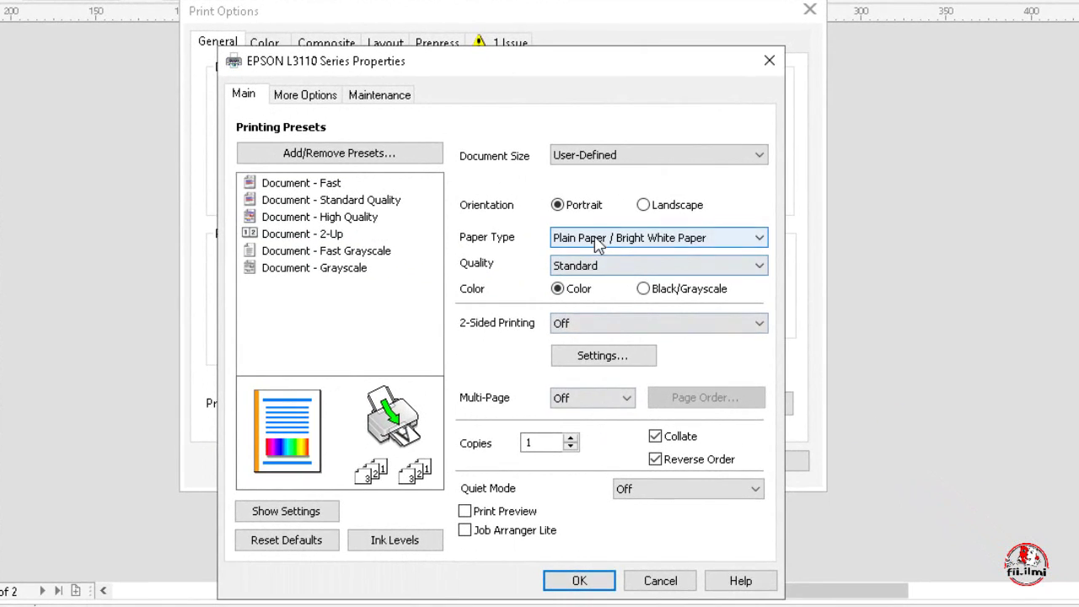
- Set the printer's paper type to Photo Paper Glossy and the quality to High
{"action": "left_click", "coordinate": [697, 333]}
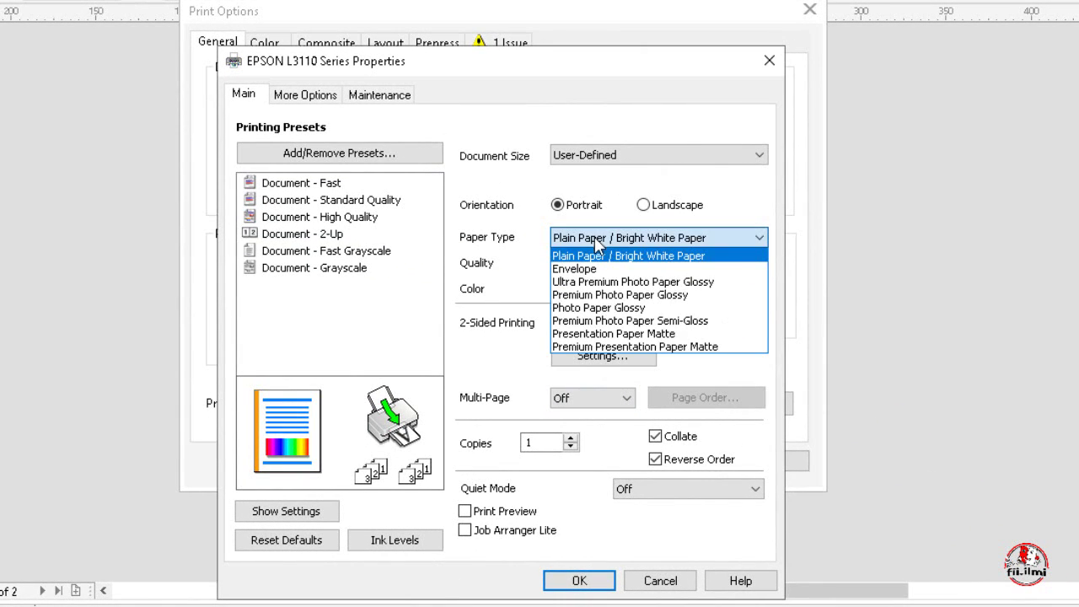
{"action": "left_click", "coordinate": [604, 309]}
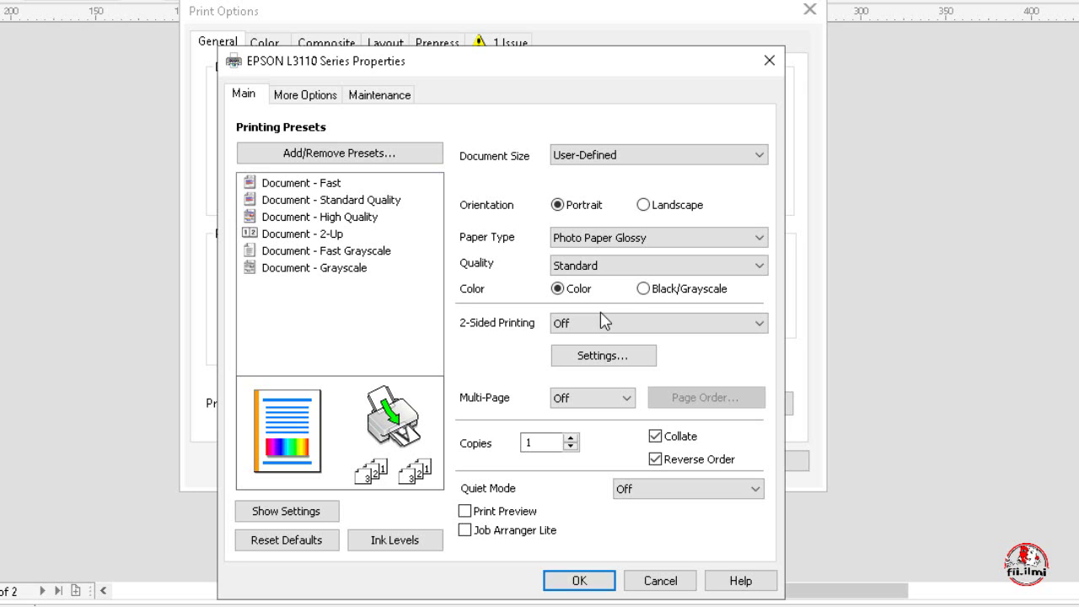
{"action": "left_click", "coordinate": [612, 265]}
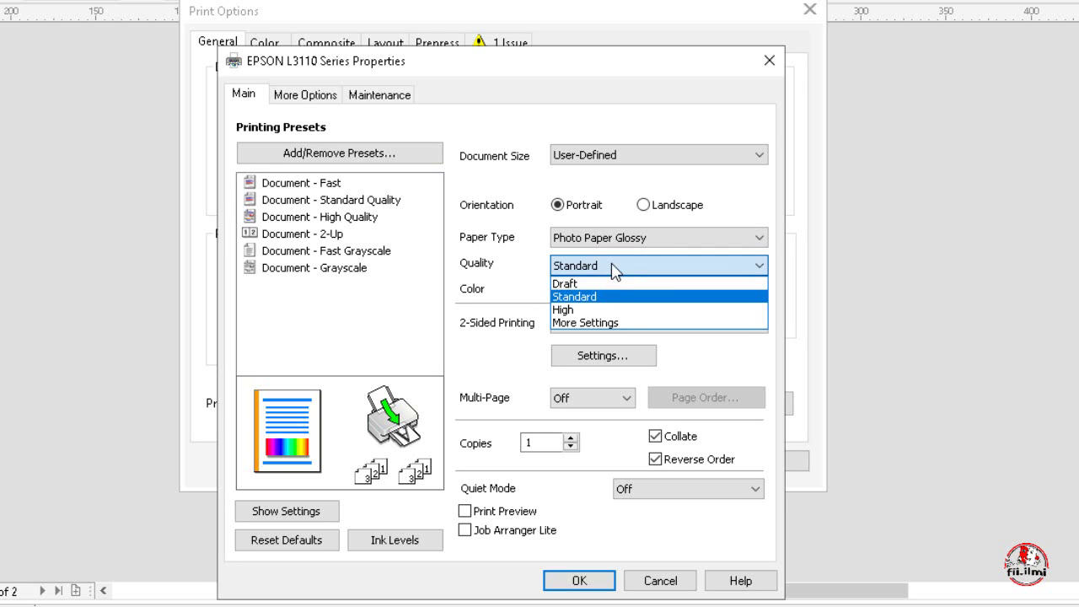
{"action": "left_click", "coordinate": [600, 309]}
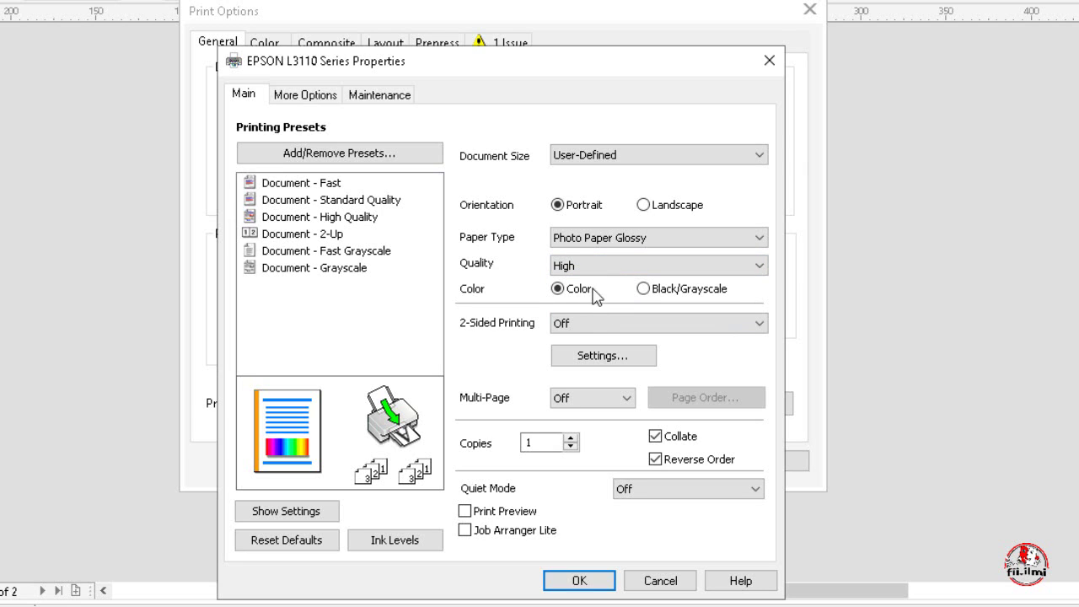
- Have Mirror Image enabled in the printer's additional settings and accept the printer properties and print options
{"action": "left_click", "coordinate": [305, 99]}
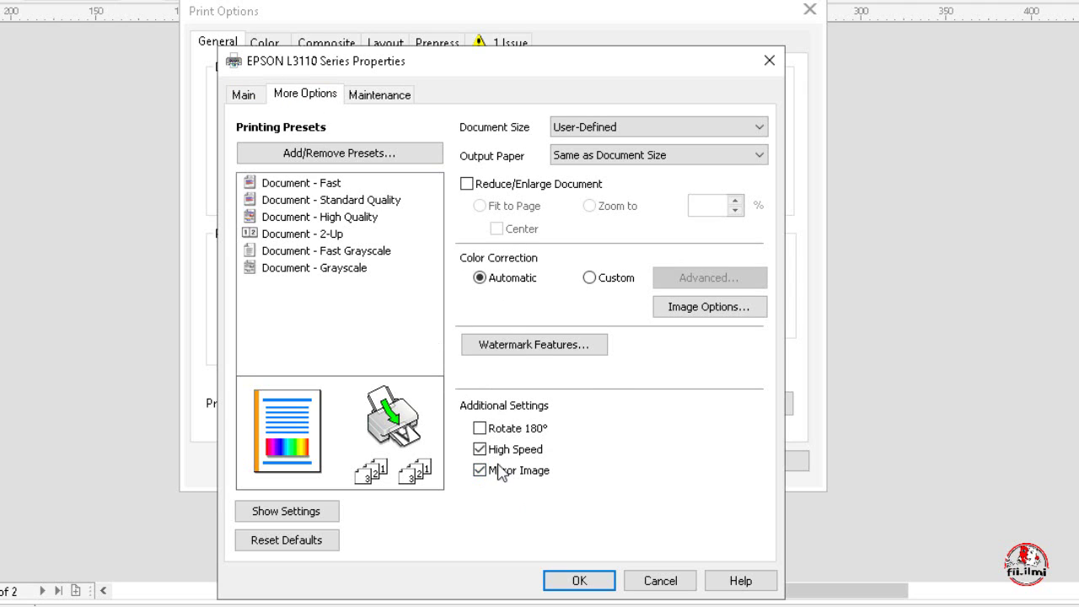
{"action": "left_click", "coordinate": [580, 581]}
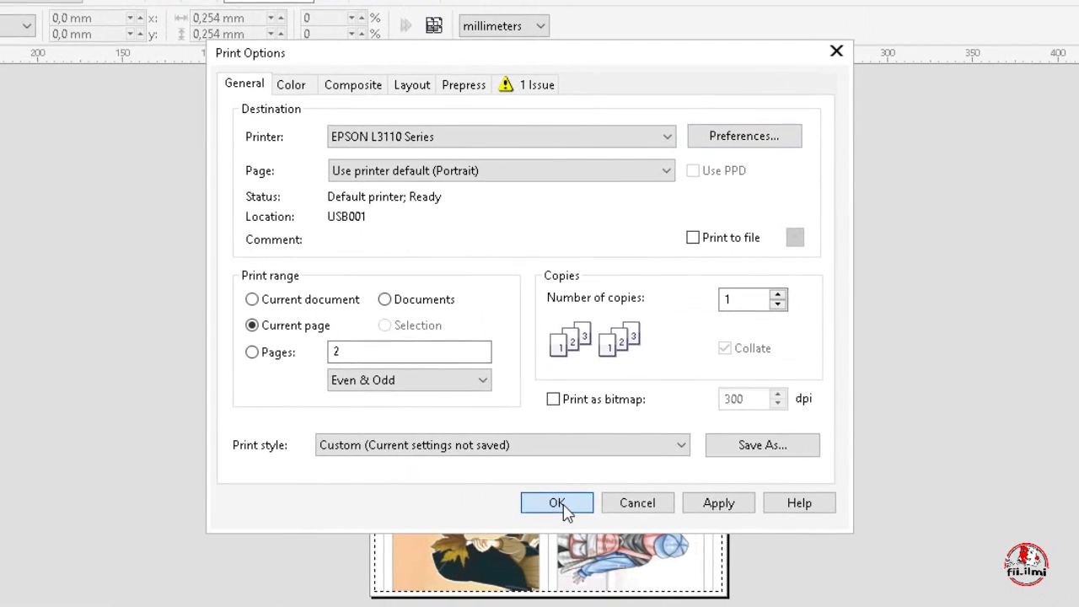
{"action": "left_click", "coordinate": [536, 464]}
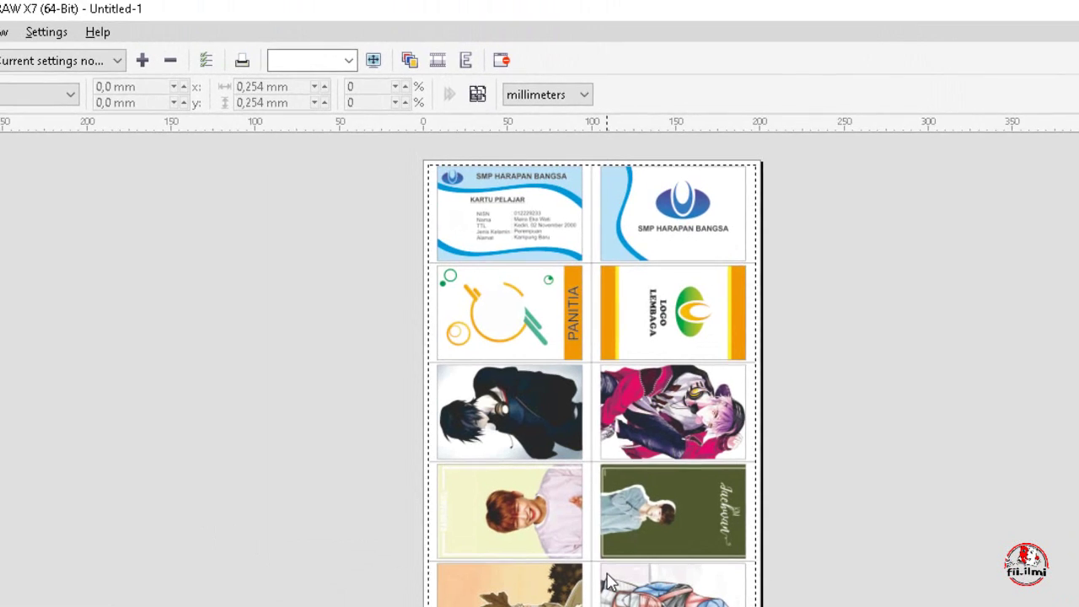